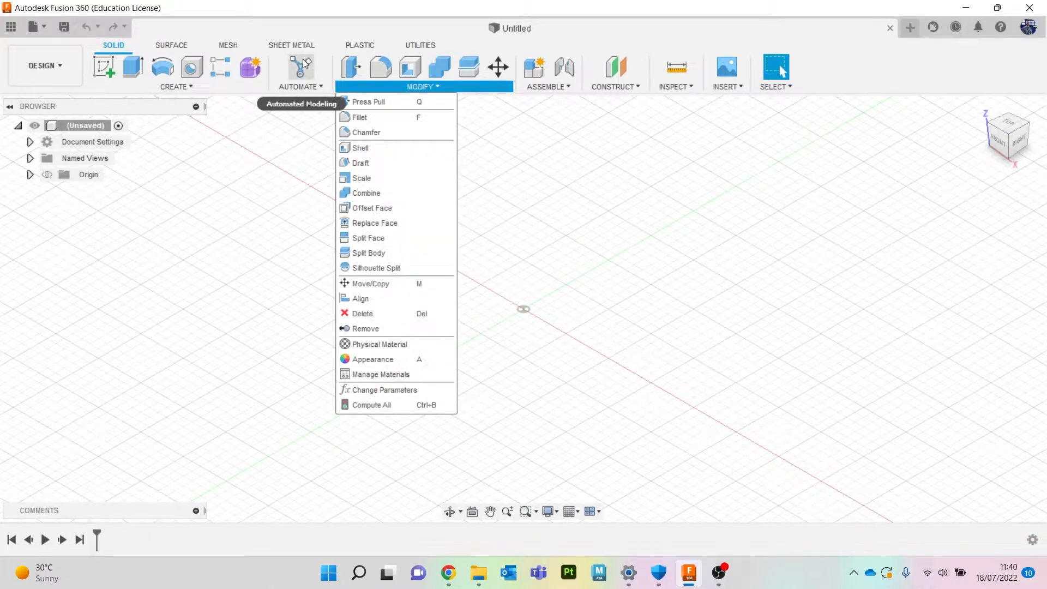
Sketch a 40 mm diameter circle centred at the origin on the XY plane and finish the sketch.
{"action": "left_click", "coordinate": [630, 211]}
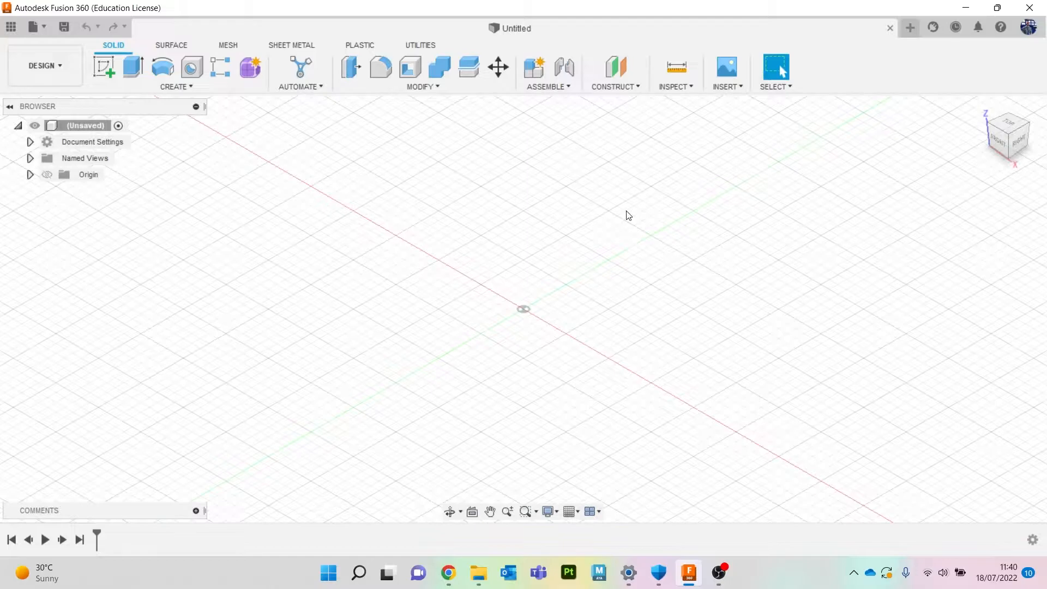
{"action": "left_click", "coordinate": [1013, 136]}
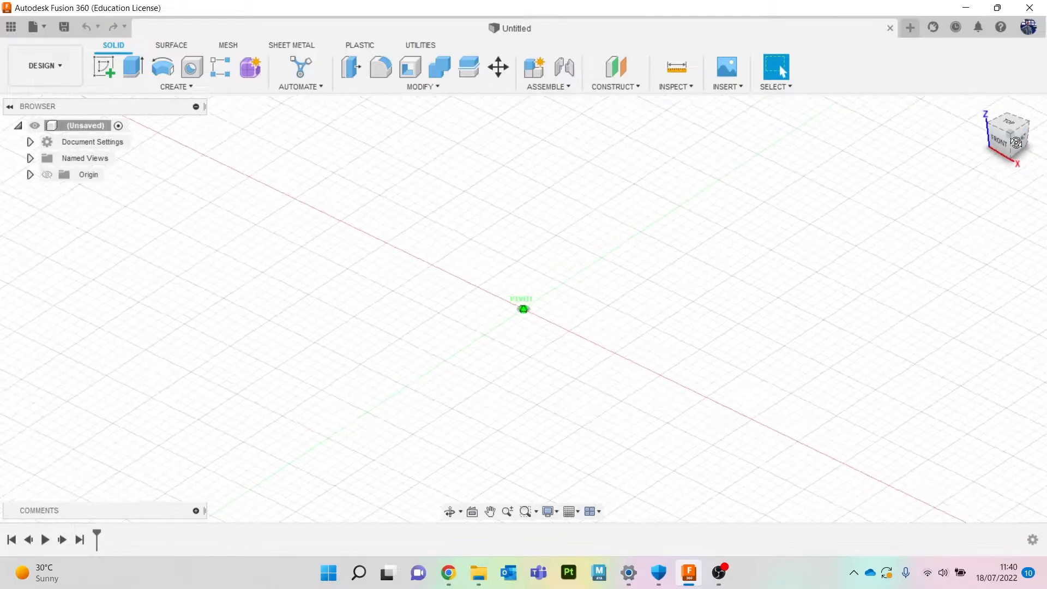
{"action": "left_click", "coordinate": [110, 66]}
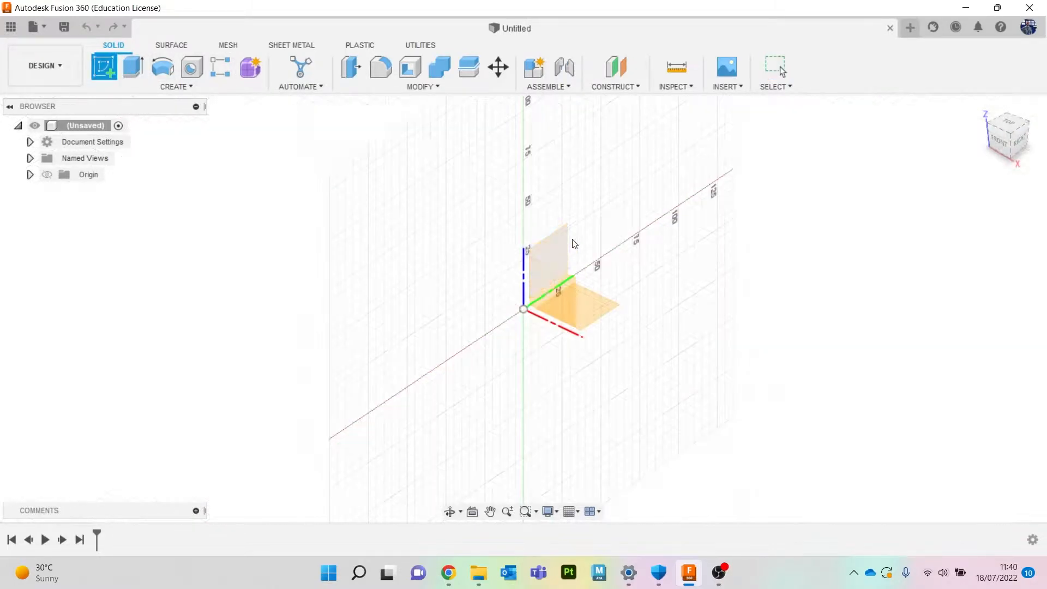
{"action": "left_click", "coordinate": [607, 307]}
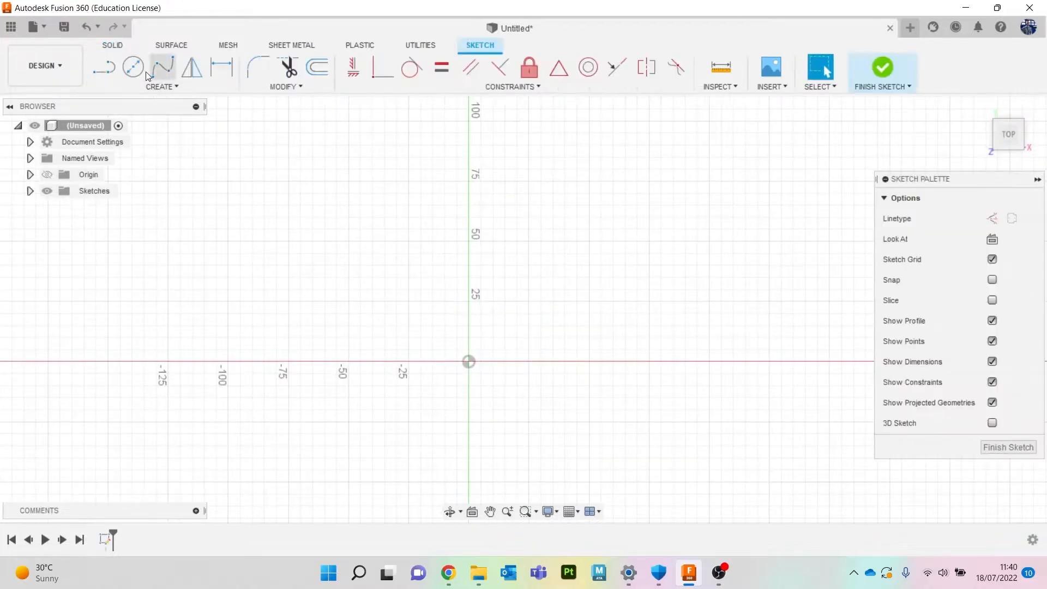
{"action": "left_click", "coordinate": [133, 67]}
{"action": "left_click", "coordinate": [467, 363]}
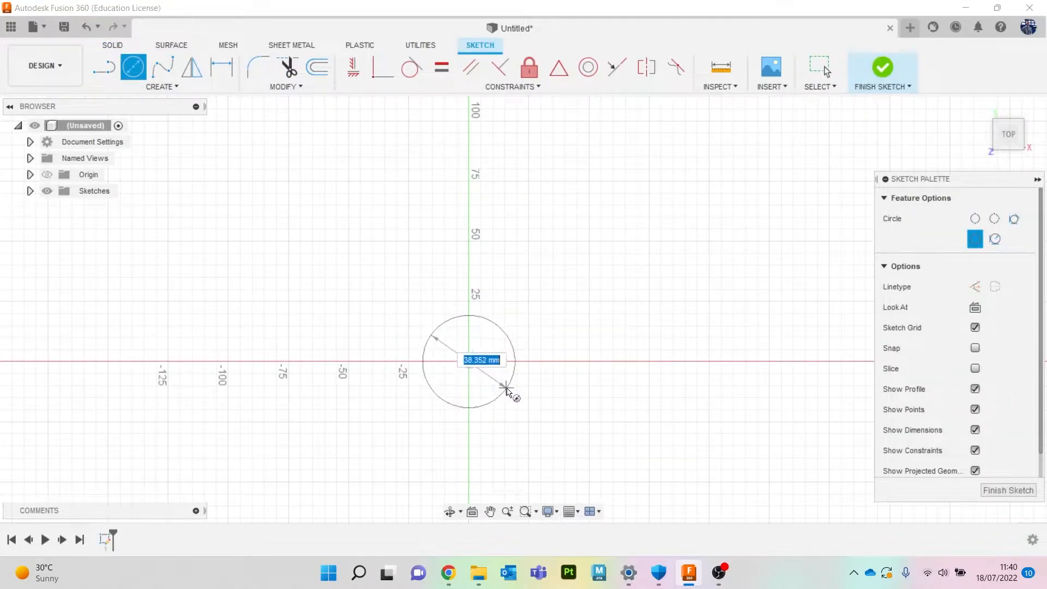
{"action": "type", "text": "40"}
{"action": "key", "text": "Return"}
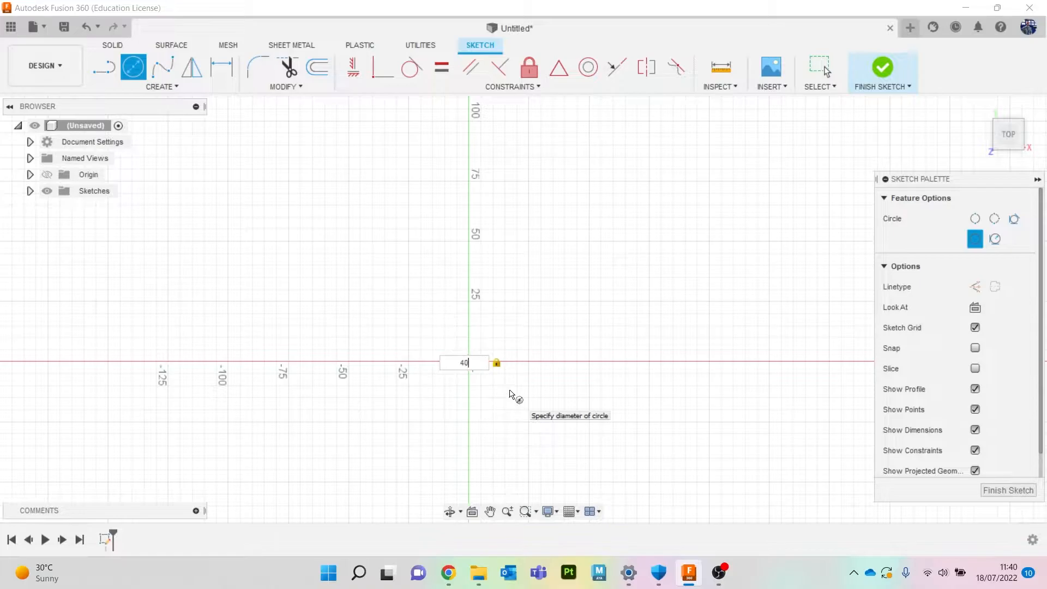
{"action": "key", "text": "Escape"}
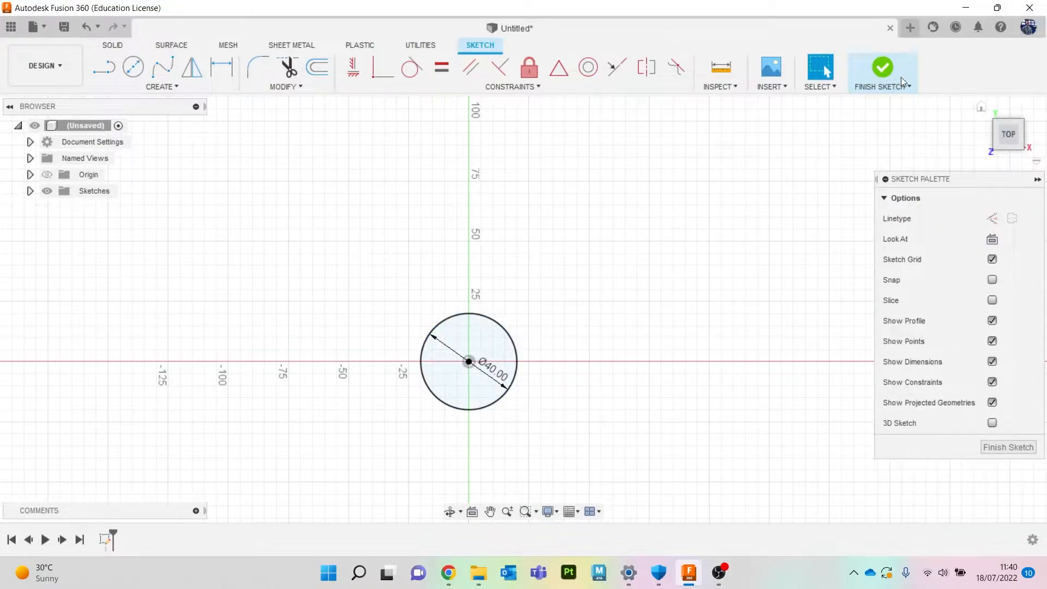
{"action": "left_click", "coordinate": [905, 82]}
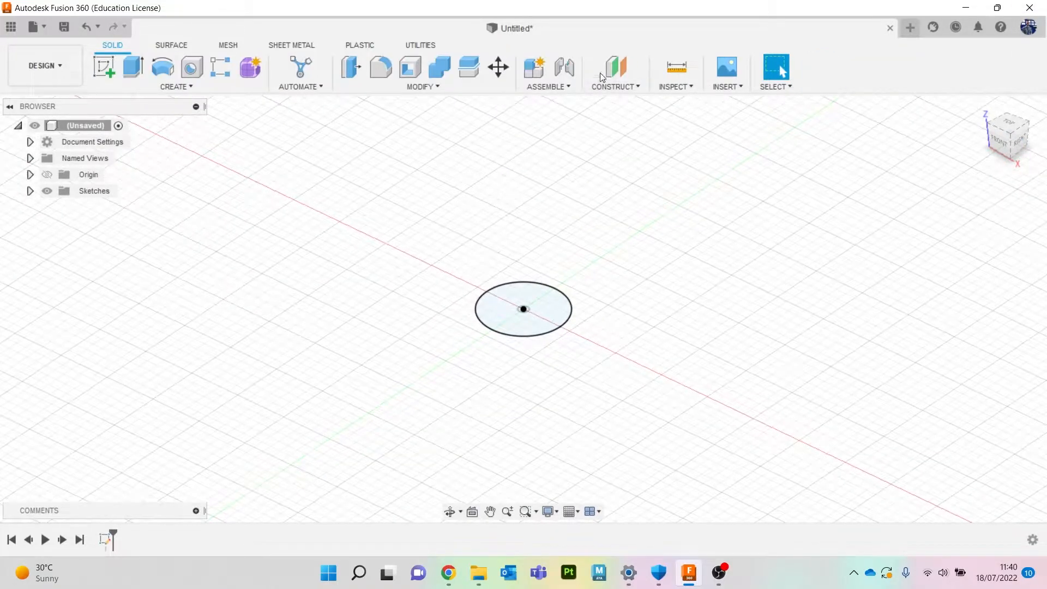
Create an offset construction plane 100 mm above the circle's sketch plane.
{"action": "left_click", "coordinate": [608, 71]}
{"action": "left_click", "coordinate": [502, 320]}
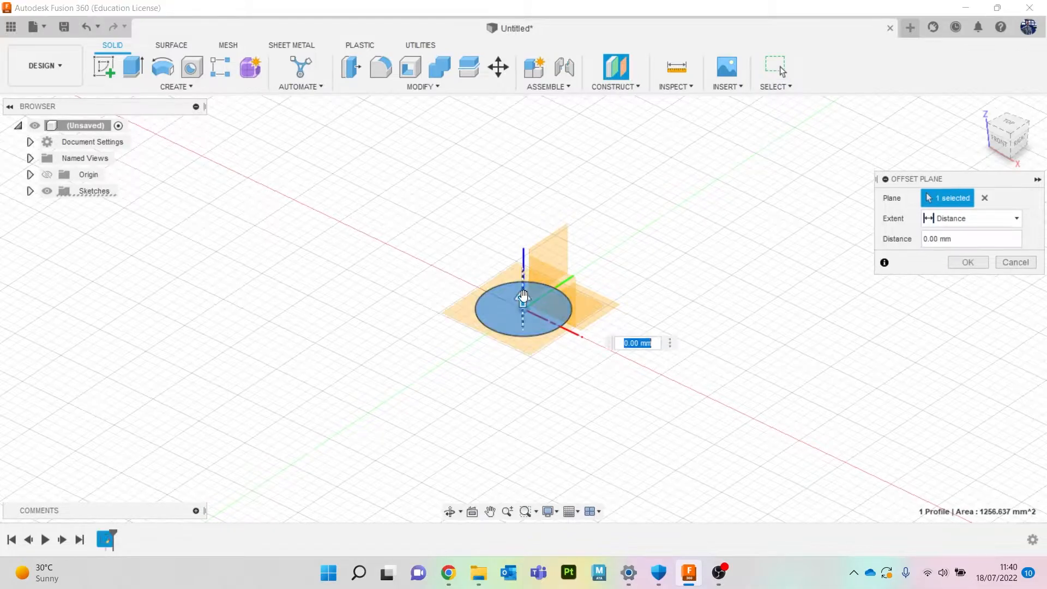
{"action": "left_click_drag", "start_coordinate": [522, 296], "coordinate": [523, 269]}
{"action": "type", "text": "100"}
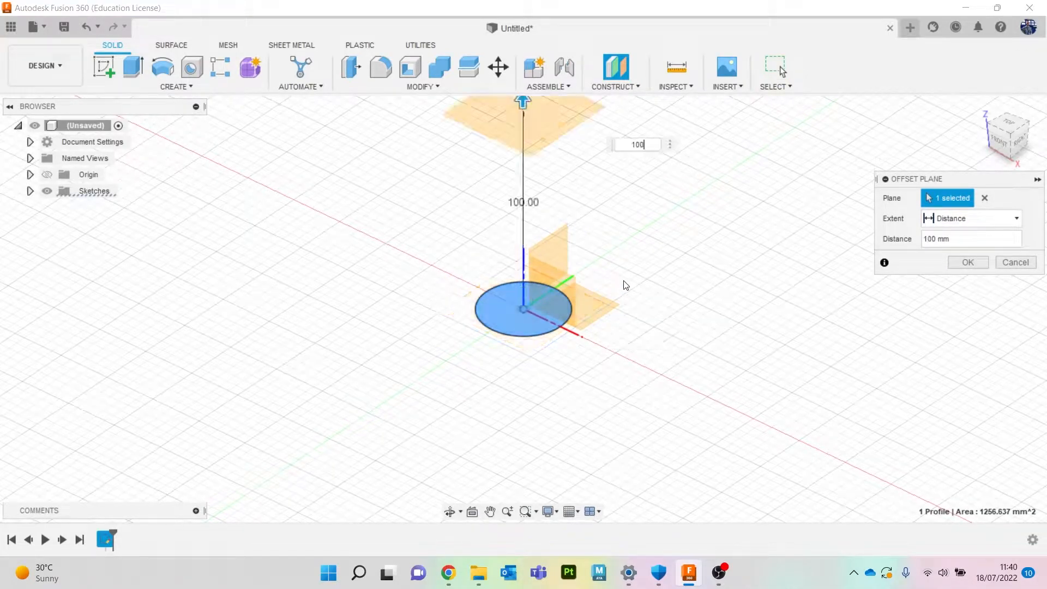
{"action": "key", "text": "Return"}
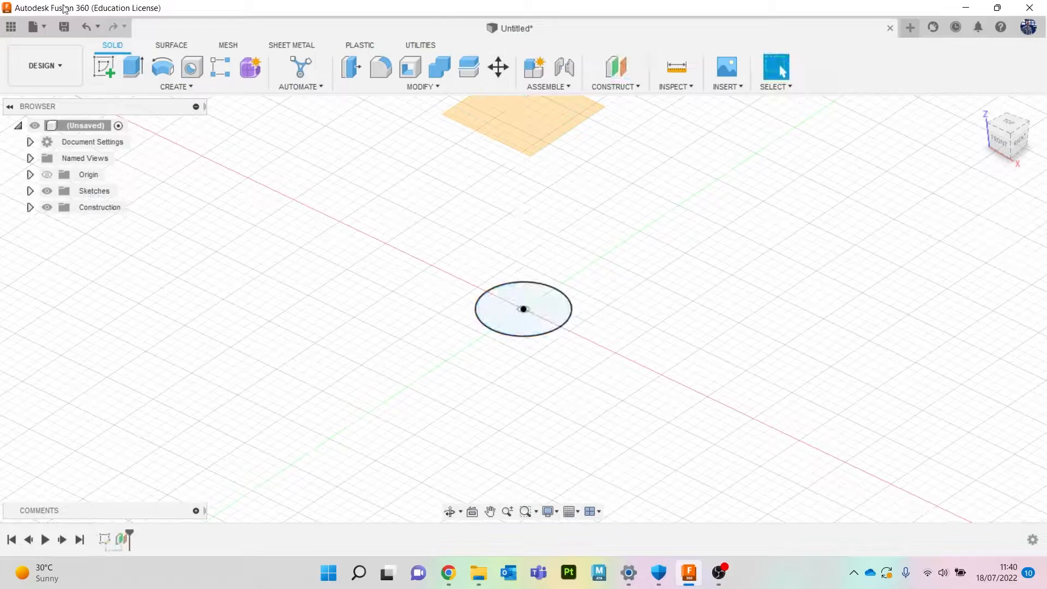
Sketch a circle about 40 mm in diameter centred on the axis on the offset plane and finish the sketch.
{"action": "left_click", "coordinate": [101, 68]}
{"action": "left_click", "coordinate": [489, 116]}
{"action": "key", "text": "c"}
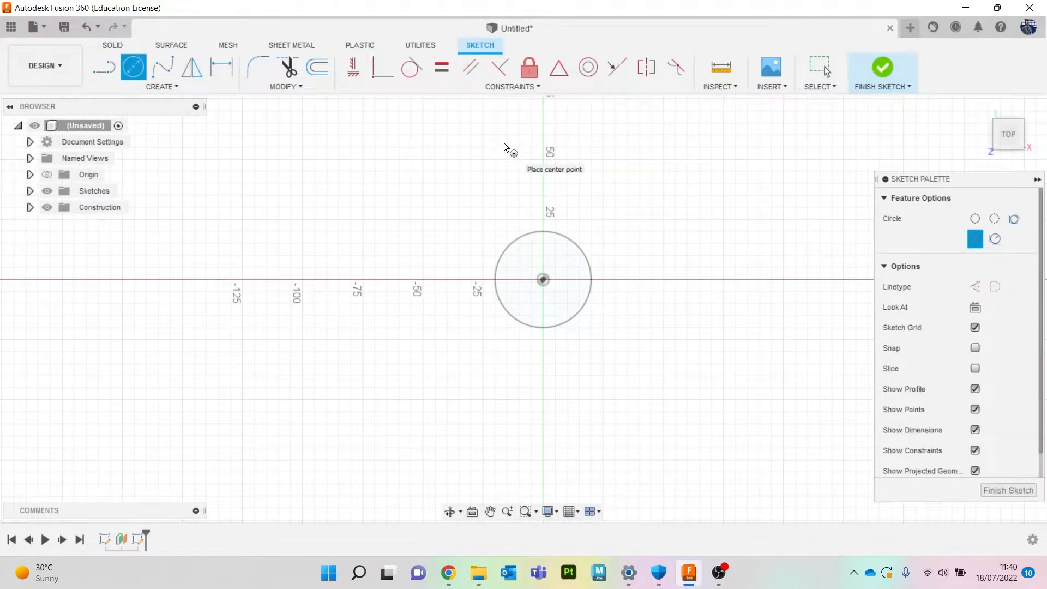
{"action": "left_click", "coordinate": [542, 280]}
{"action": "left_click", "coordinate": [589, 286]}
{"action": "left_click", "coordinate": [877, 78]}
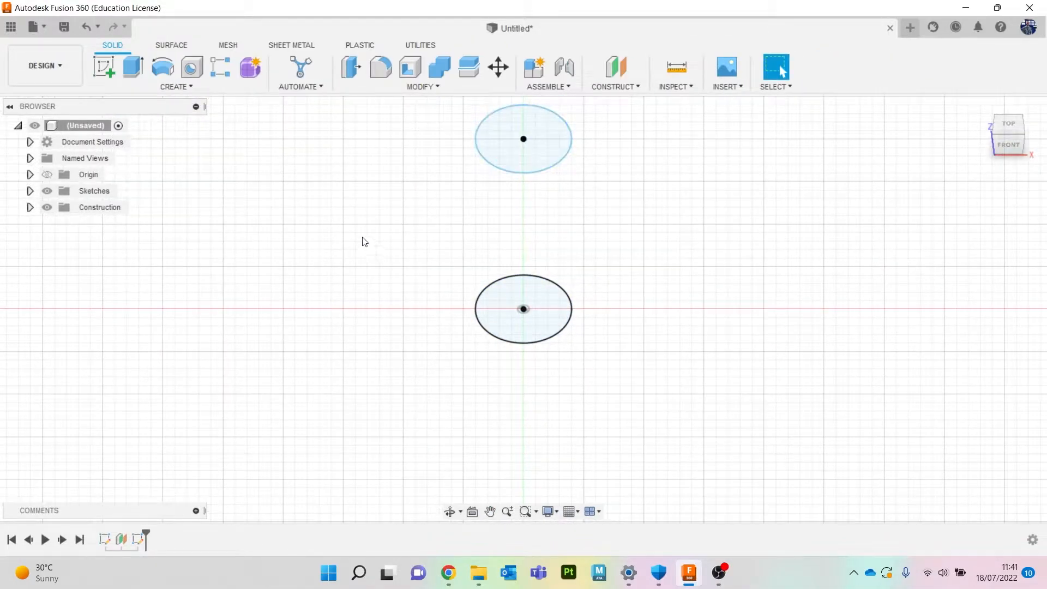
Extrude the lower circle and the upper circle each 2 mm as new bodies.
{"action": "key", "text": "e"}
{"action": "left_click", "coordinate": [500, 314]}
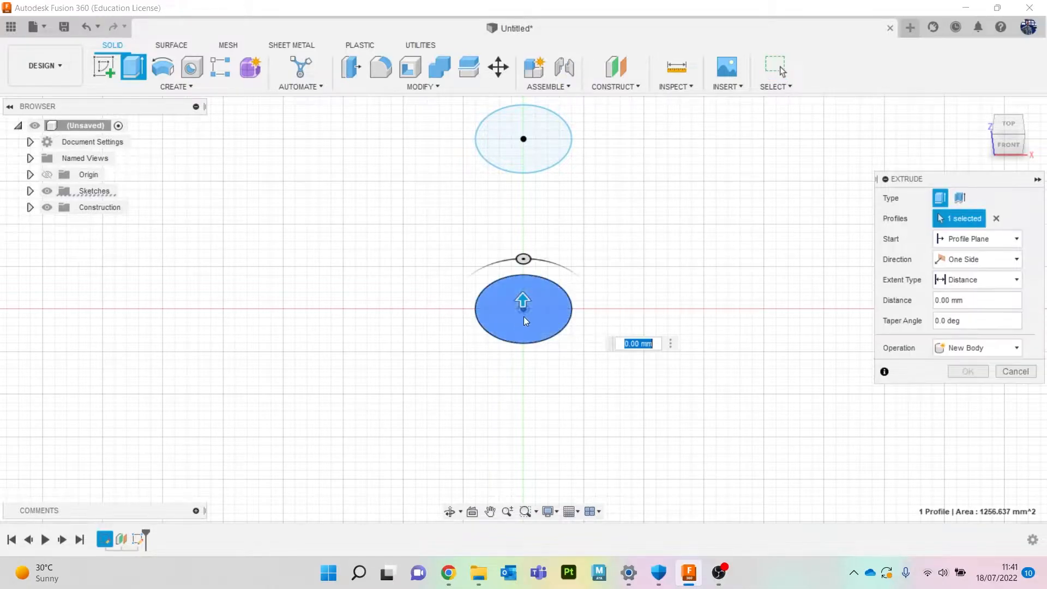
{"action": "type", "text": "2"}
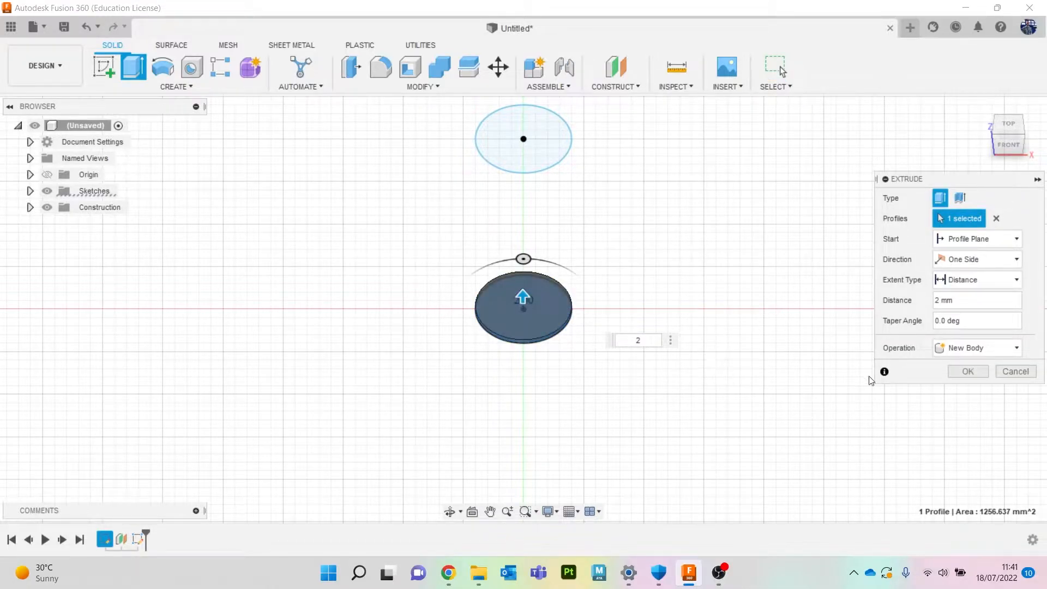
{"action": "left_click", "coordinate": [966, 371]}
{"action": "key", "text": "e"}
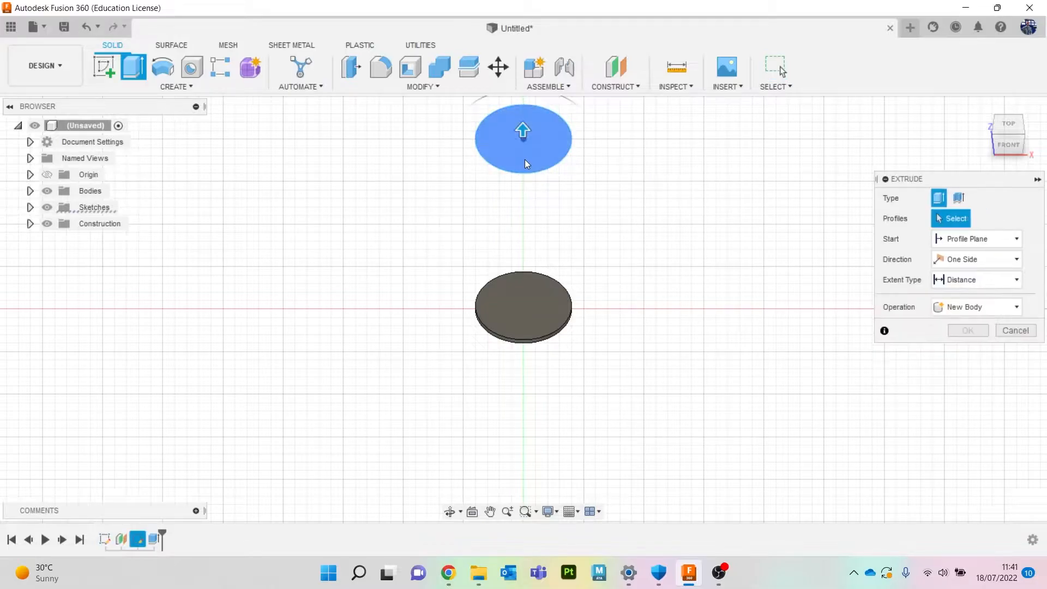
{"action": "left_click", "coordinate": [527, 158]}
{"action": "type", "text": "2"}
{"action": "left_click", "coordinate": [967, 370]}
Start Automated Modeling and select the lower disc's top face and the upper disc's bottom face as faces to connect.
{"action": "left_click_drag", "start_coordinate": [1029, 155], "coordinate": [1000, 115]}
{"action": "scroll", "coordinate": [867, 169], "scroll_direction": "down", "scroll_amount": 1}
{"action": "middle_click_drag", "start_coordinate": [850, 174], "coordinate": [791, 243]}
{"action": "left_click_drag", "start_coordinate": [1008, 141], "coordinate": [998, 137]}
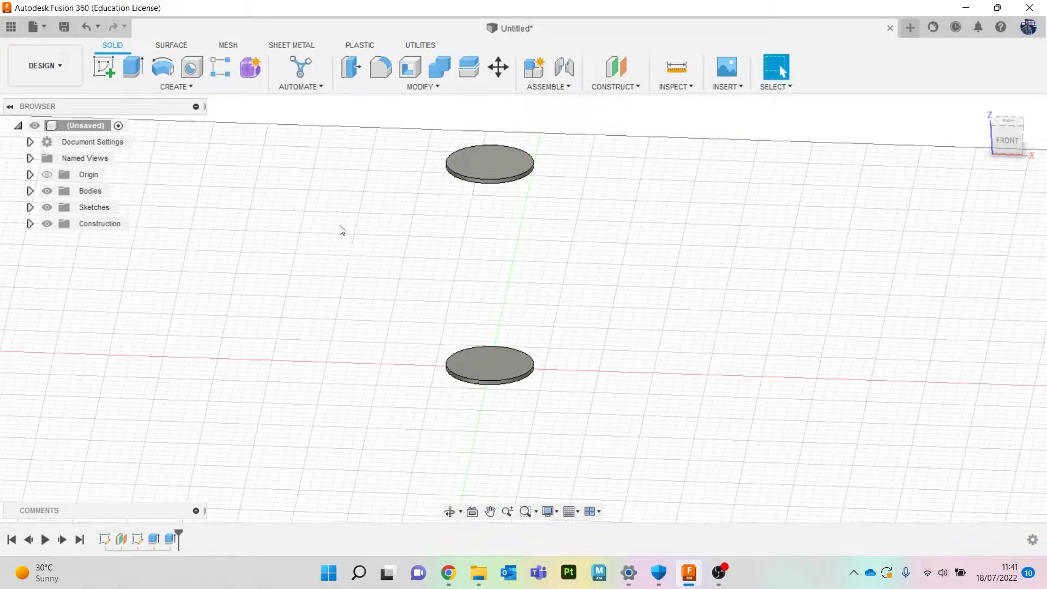
{"action": "left_click", "coordinate": [301, 68]}
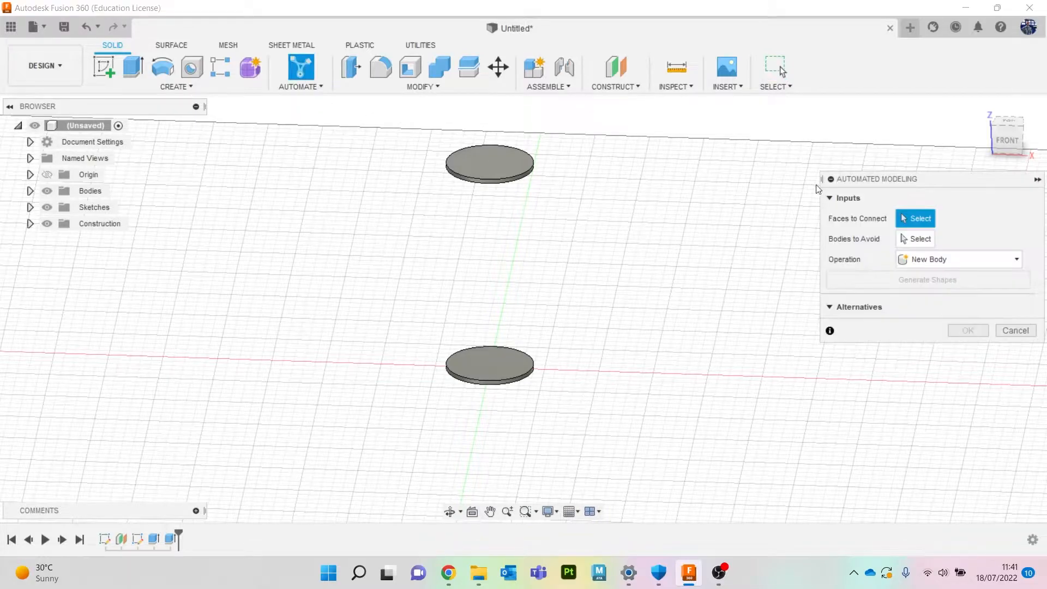
{"action": "left_click_drag", "start_coordinate": [929, 178], "coordinate": [811, 191]}
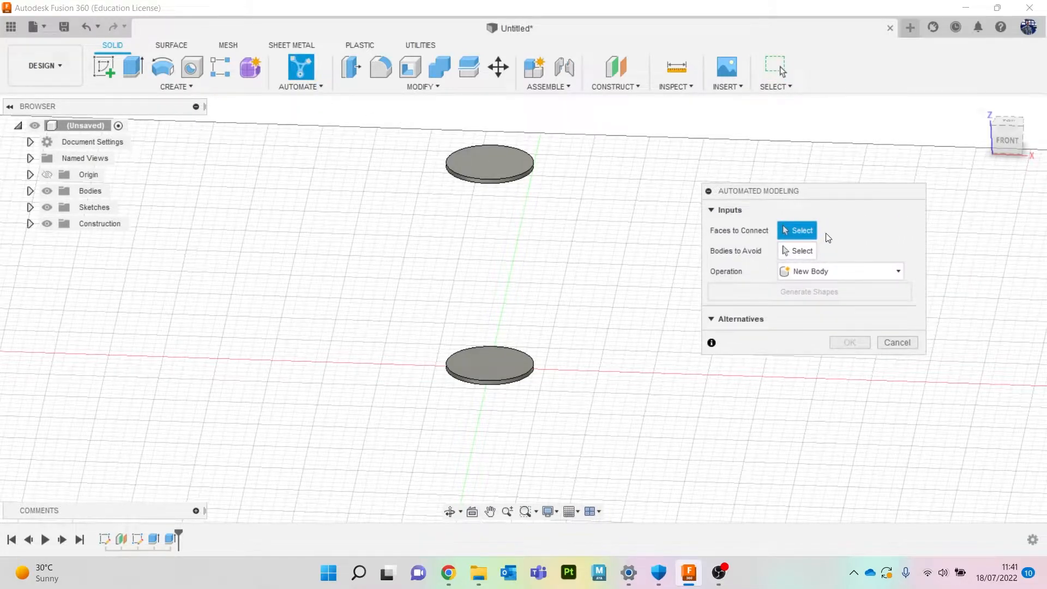
{"action": "left_click", "coordinate": [484, 365]}
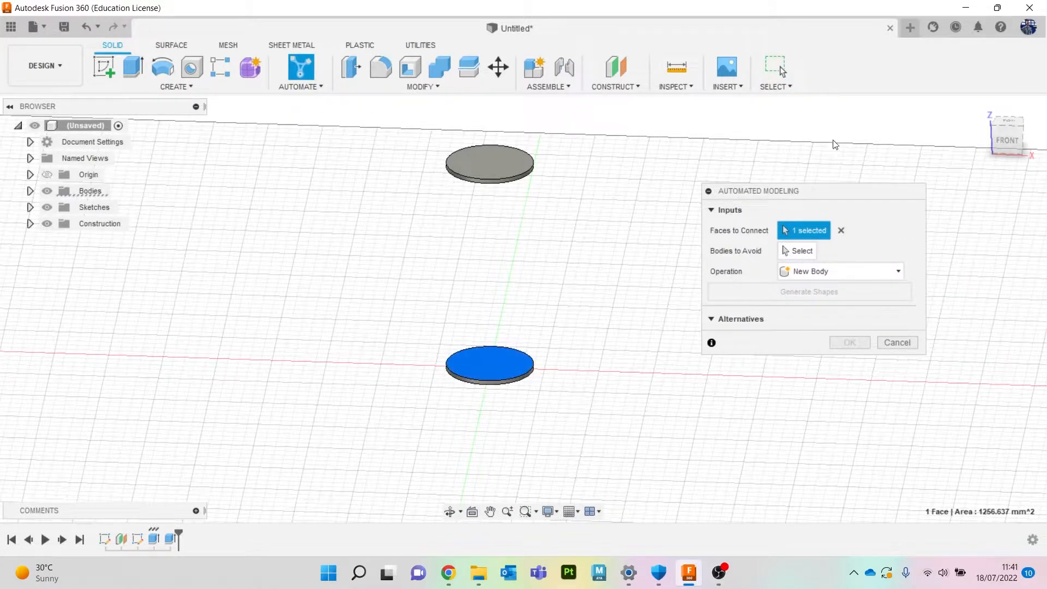
{"action": "left_click", "coordinate": [1006, 140]}
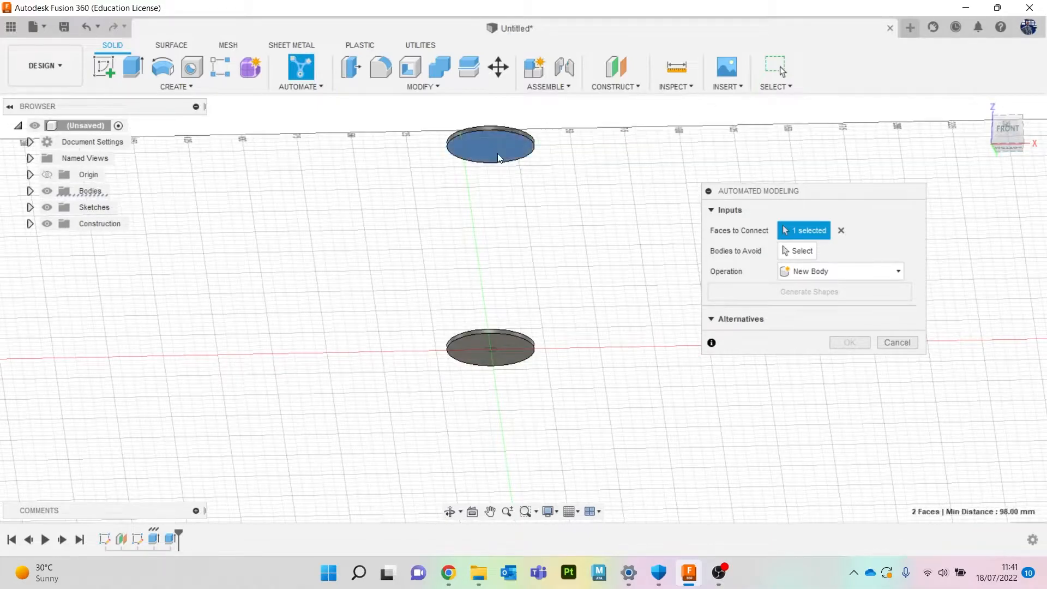
{"action": "left_click", "coordinate": [498, 157]}
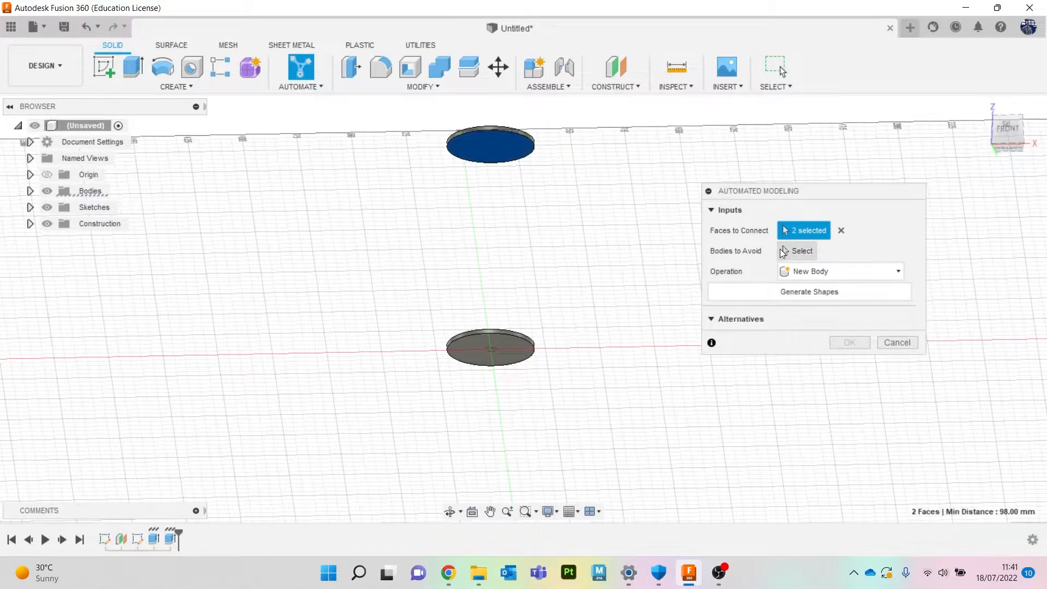
{"action": "left_click", "coordinate": [1003, 141]}
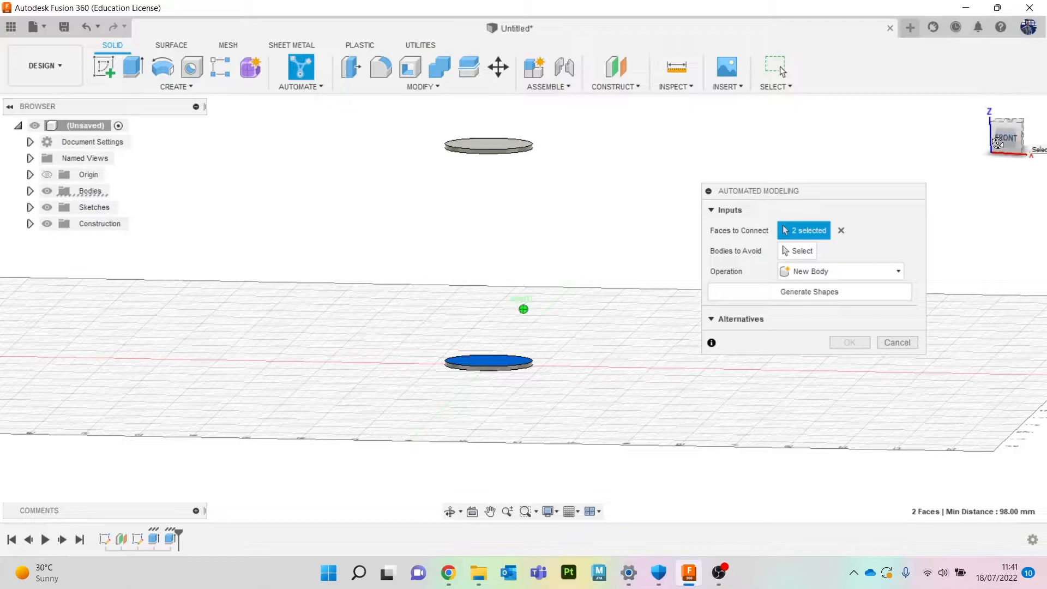
Set the operation to New Body and generate the connecting shapes.
{"action": "left_click", "coordinate": [818, 271]}
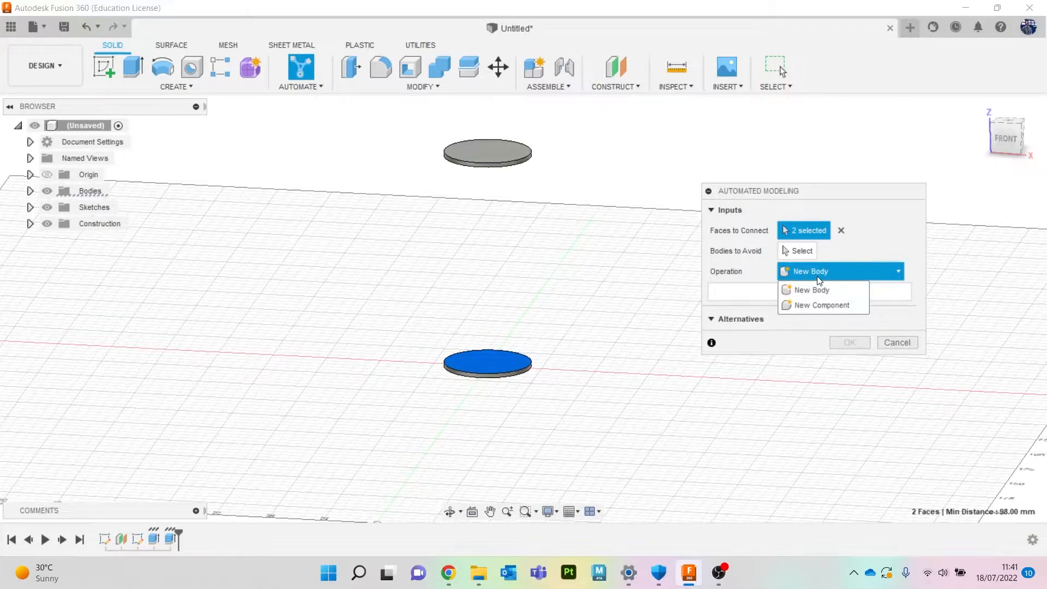
{"action": "left_click", "coordinate": [819, 277]}
{"action": "left_click", "coordinate": [826, 283]}
{"action": "left_click", "coordinate": [833, 291]}
{"action": "left_click", "coordinate": [808, 293]}
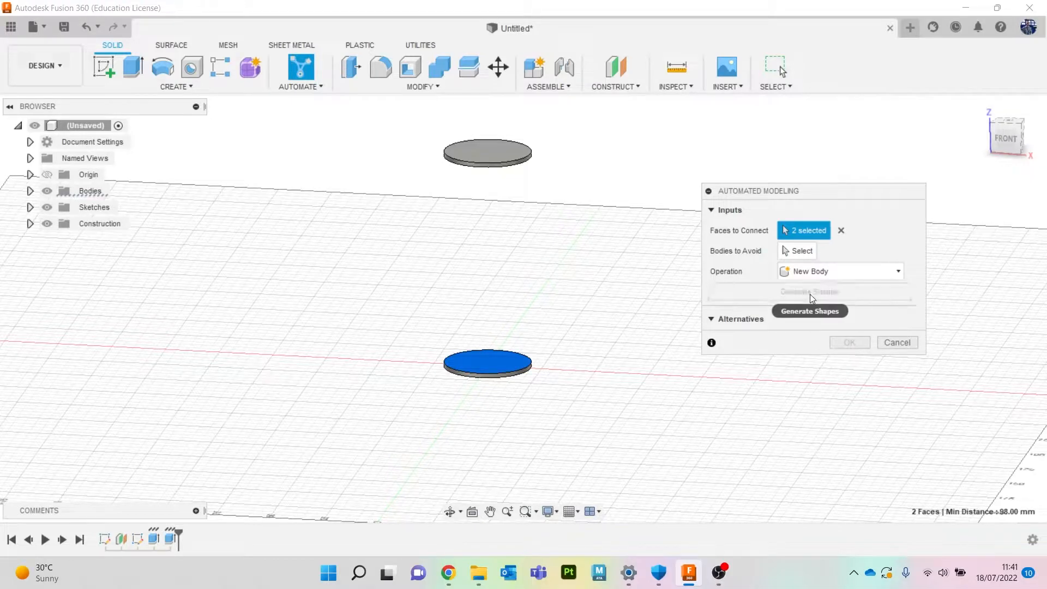
Preview each generated alternative in turn and select Alternative 1.
{"action": "left_click_drag", "start_coordinate": [808, 190], "coordinate": [738, 158]}
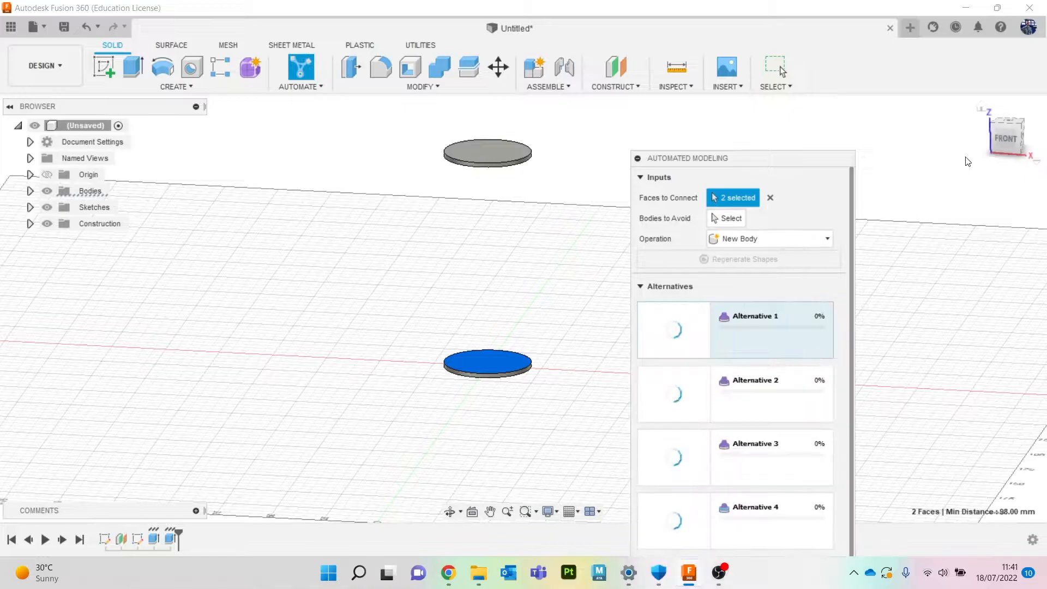
{"action": "left_click_drag", "start_coordinate": [755, 156], "coordinate": [754, 47]}
{"action": "scroll", "coordinate": [744, 317], "scroll_direction": "down", "scroll_amount": 2}
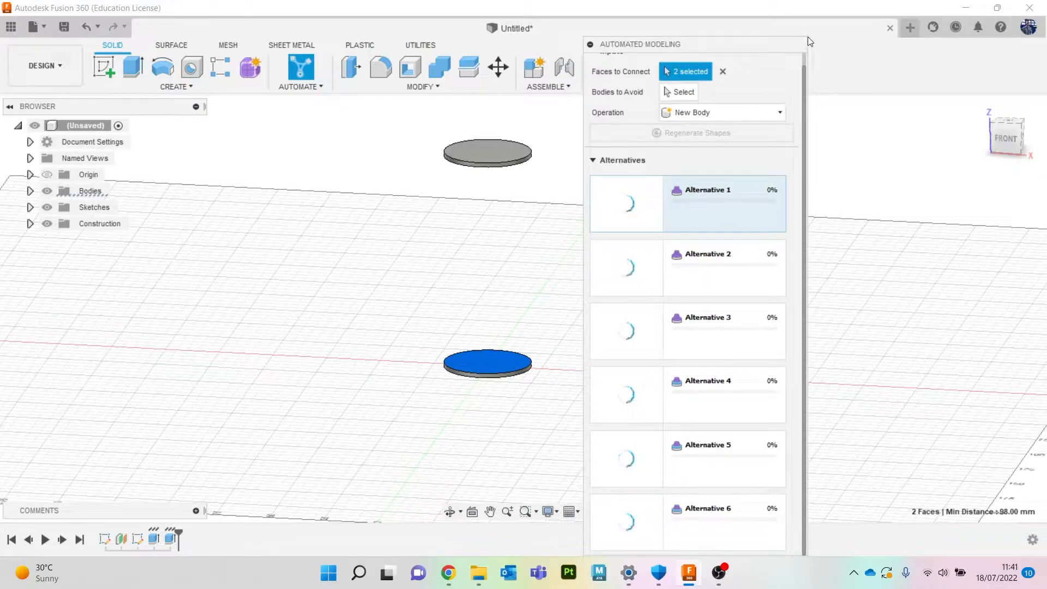
{"action": "left_click_drag", "start_coordinate": [797, 50], "coordinate": [858, 118]}
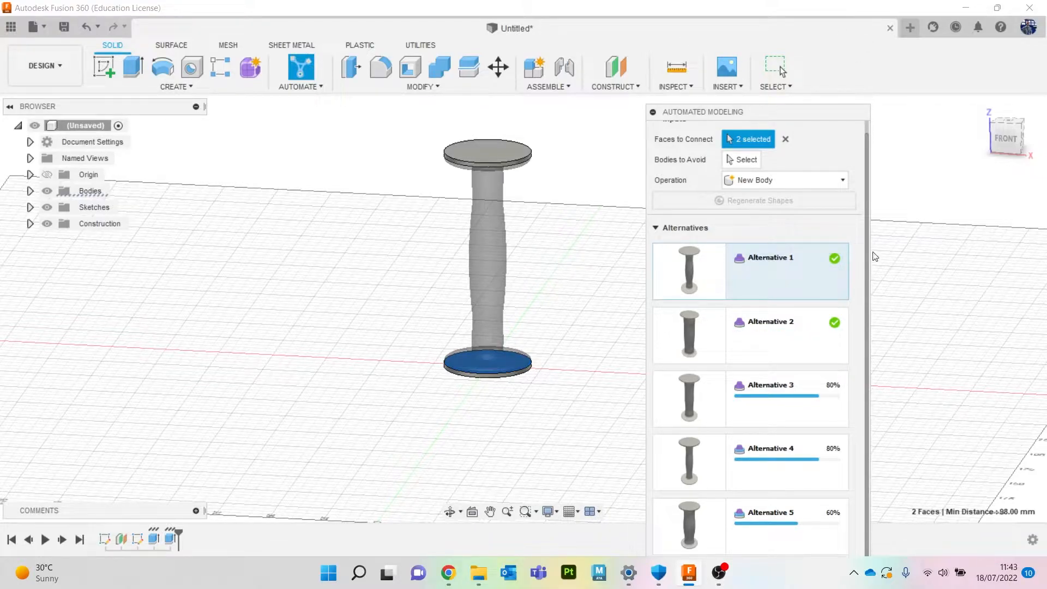
{"action": "left_click_drag", "start_coordinate": [765, 106], "coordinate": [770, 58]}
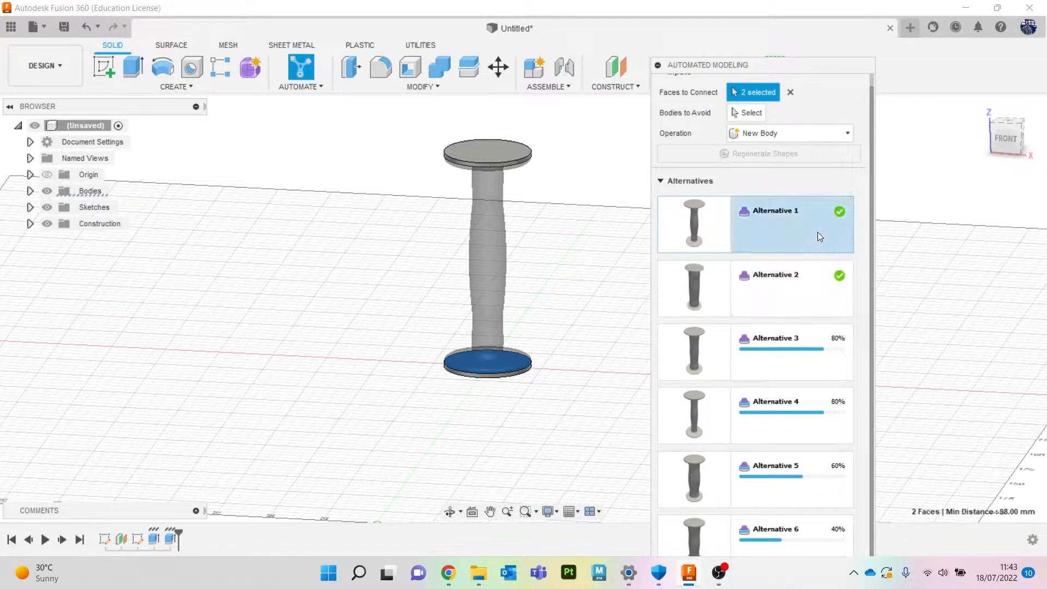
{"action": "left_click", "coordinate": [814, 287]}
{"action": "left_click", "coordinate": [817, 348]}
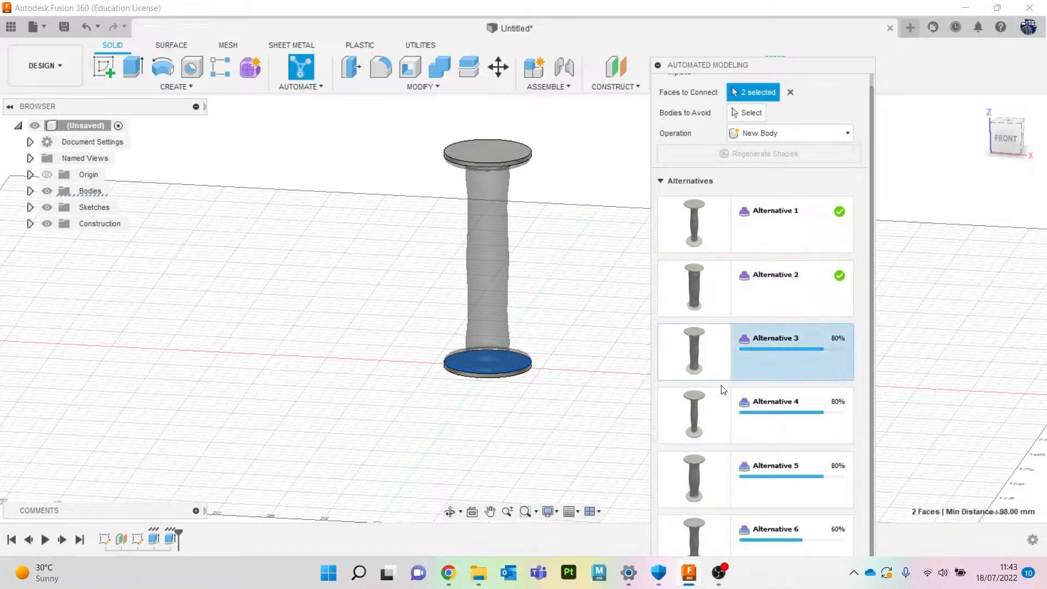
{"action": "left_click", "coordinate": [774, 423]}
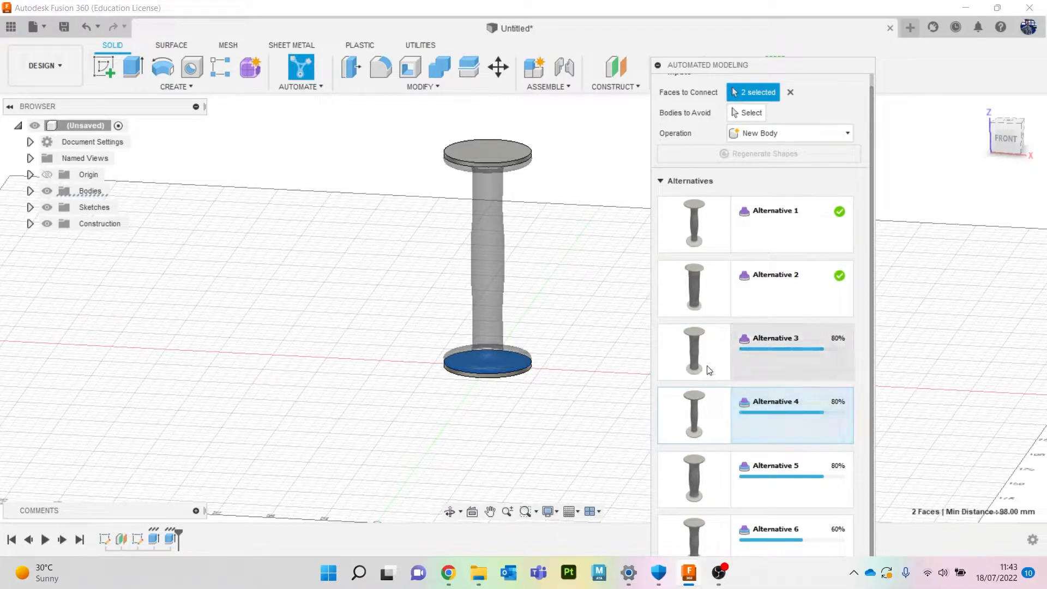
{"action": "left_click", "coordinate": [800, 484]}
{"action": "left_click", "coordinate": [808, 528]}
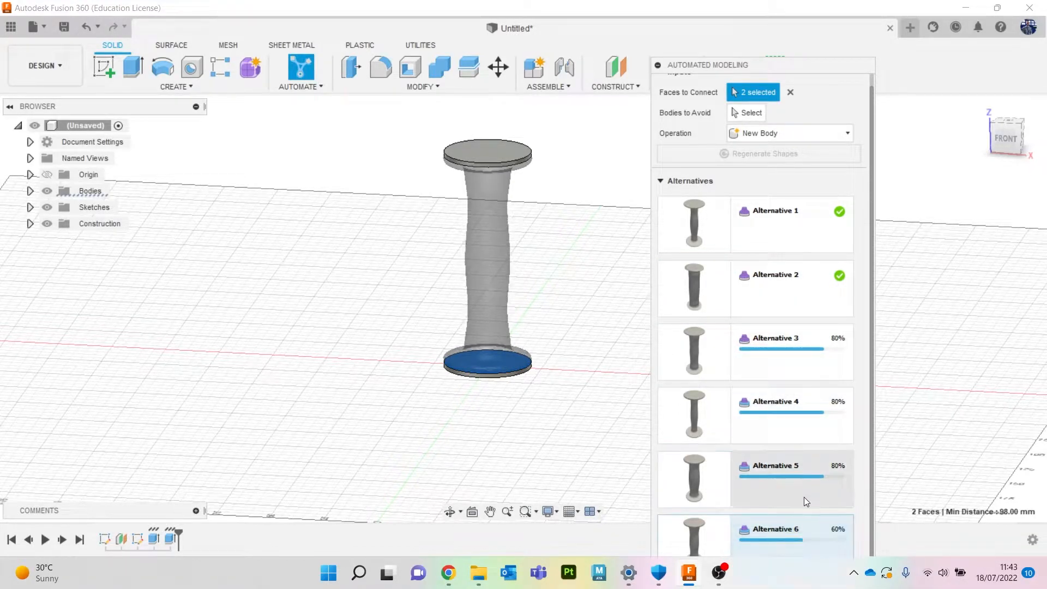
{"action": "left_click", "coordinate": [796, 355]}
{"action": "left_click", "coordinate": [794, 420]}
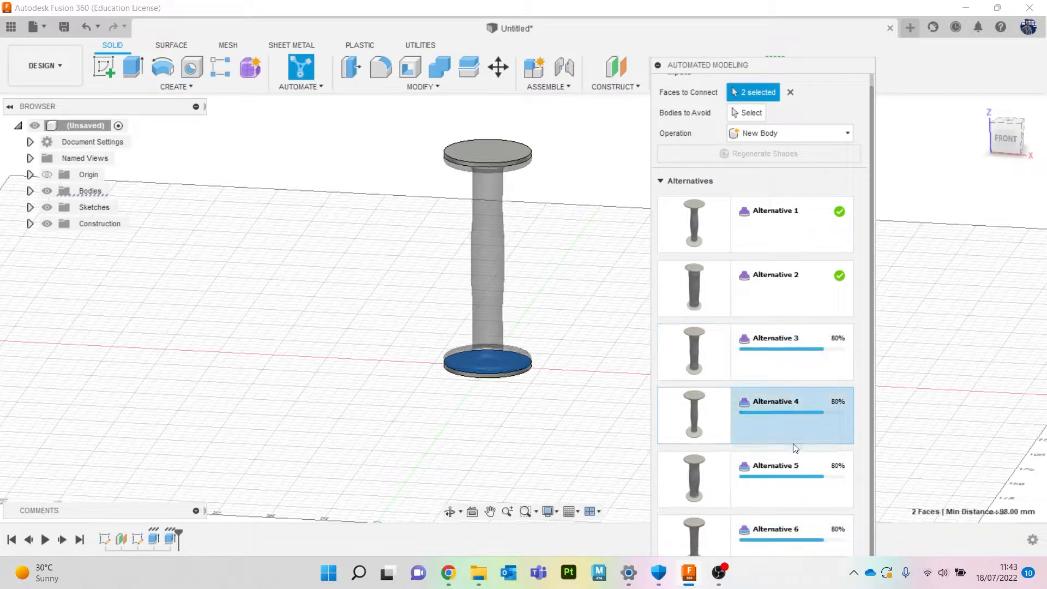
{"action": "left_click", "coordinate": [787, 465]}
{"action": "left_click", "coordinate": [793, 529]}
{"action": "scroll", "coordinate": [774, 382], "scroll_direction": "up", "scroll_amount": 1}
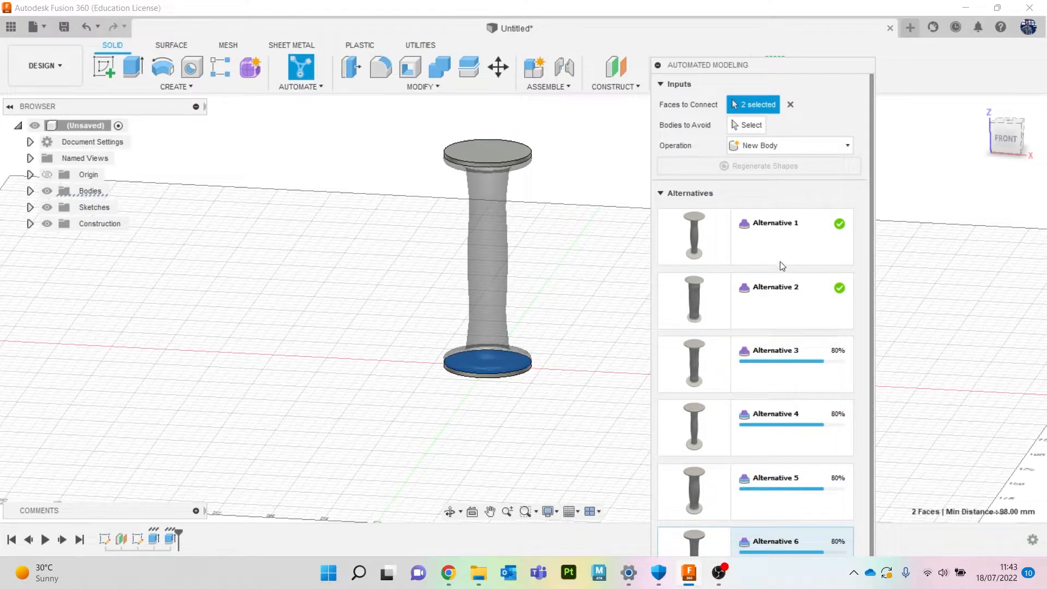
{"action": "left_click", "coordinate": [762, 234]}
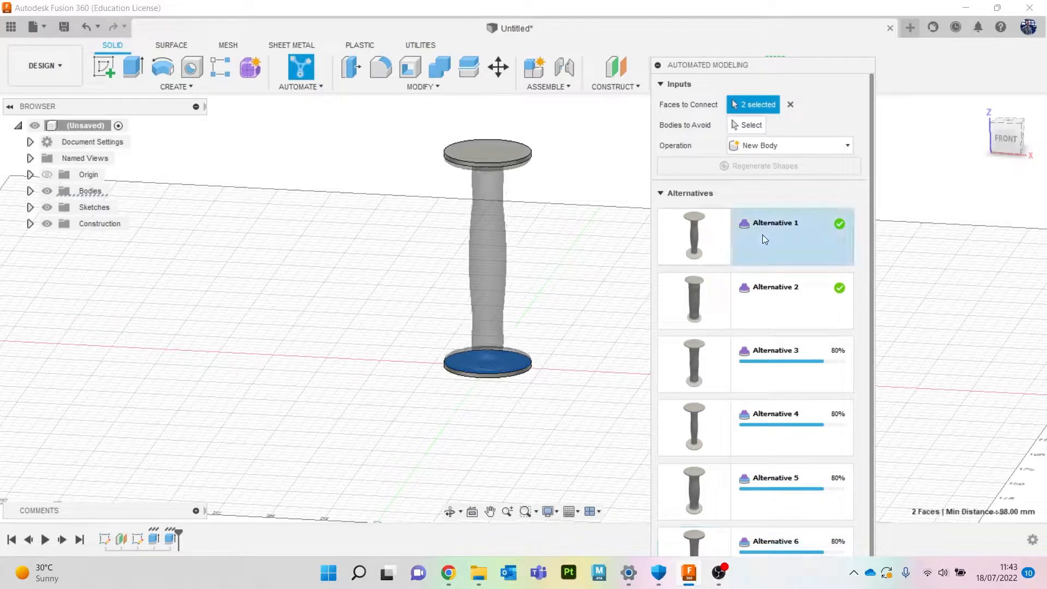
Accept Alternative 1 to create the connecting body.
{"action": "left_click_drag", "start_coordinate": [778, 65], "coordinate": [764, 2]}
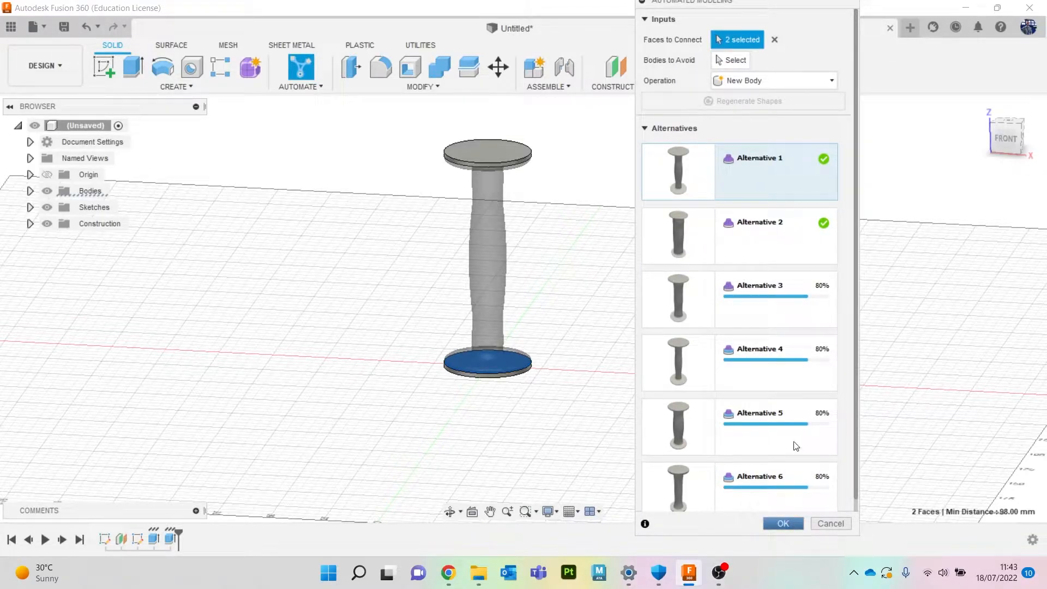
{"action": "left_click", "coordinate": [783, 523]}
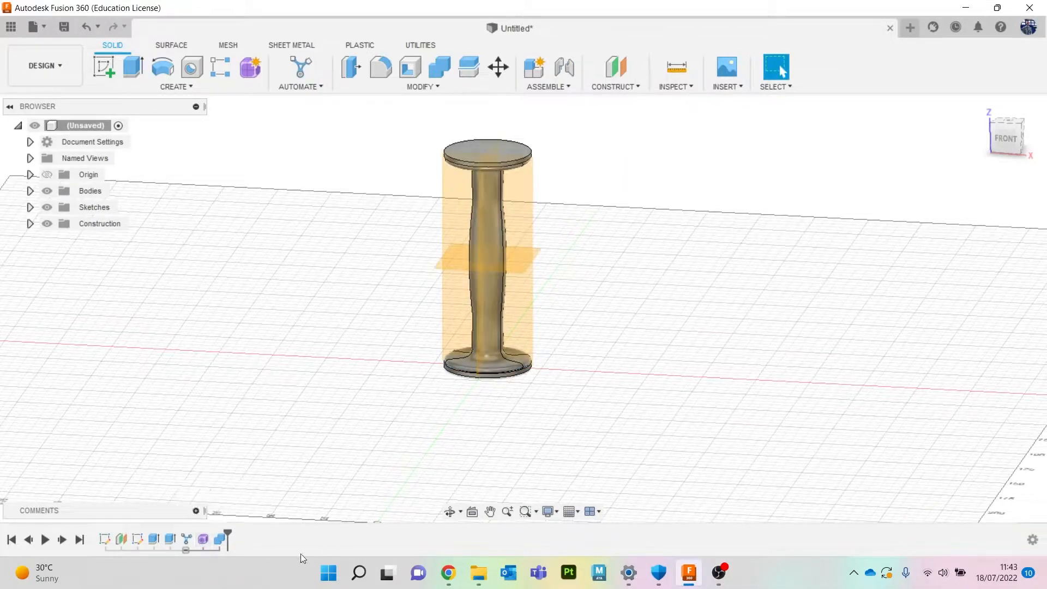
Hide the semi-transparent helper body and plane surrounding the generated connector.
{"action": "scroll", "coordinate": [493, 185], "scroll_direction": "up", "scroll_amount": 5}
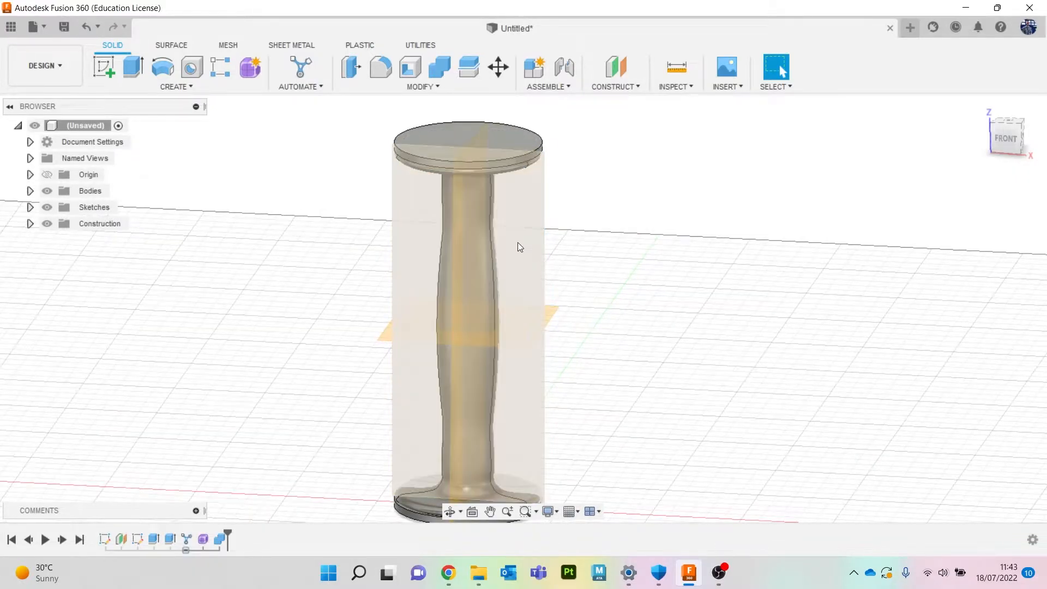
{"action": "left_click", "coordinate": [536, 243]}
{"action": "key", "text": "v"}
{"action": "left_click", "coordinate": [532, 320]}
{"action": "key", "text": "v"}
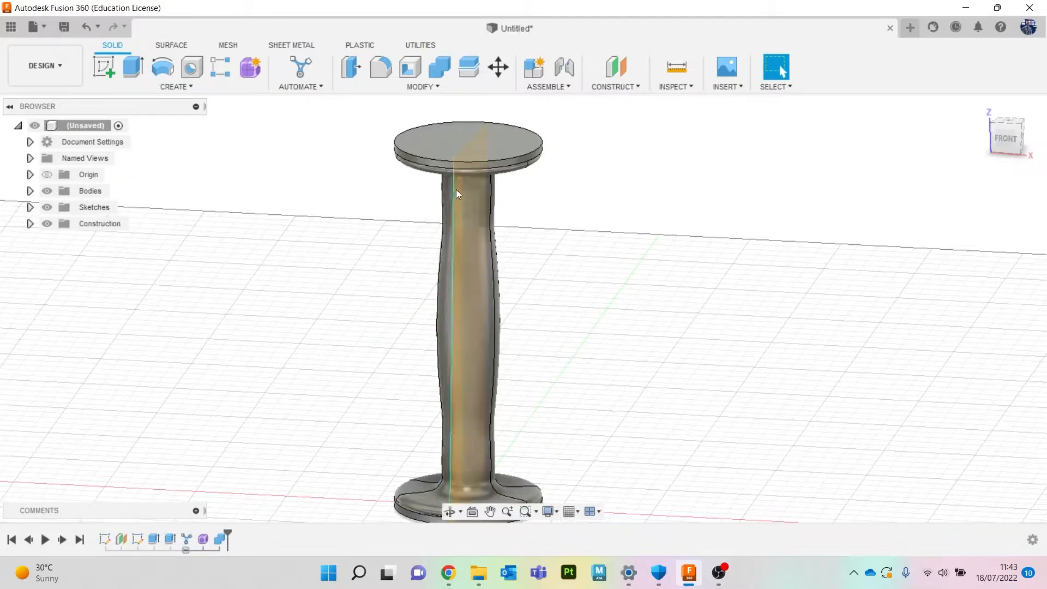
{"action": "scroll", "coordinate": [457, 187], "scroll_direction": "up", "scroll_amount": 5}
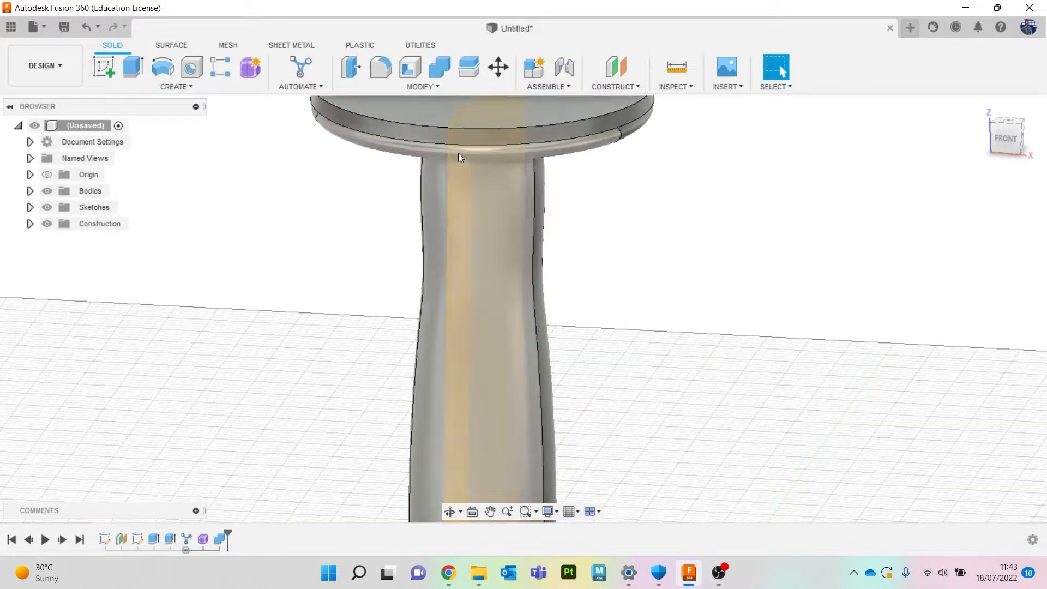
{"action": "left_click", "coordinate": [462, 179]}
{"action": "key", "text": "v"}
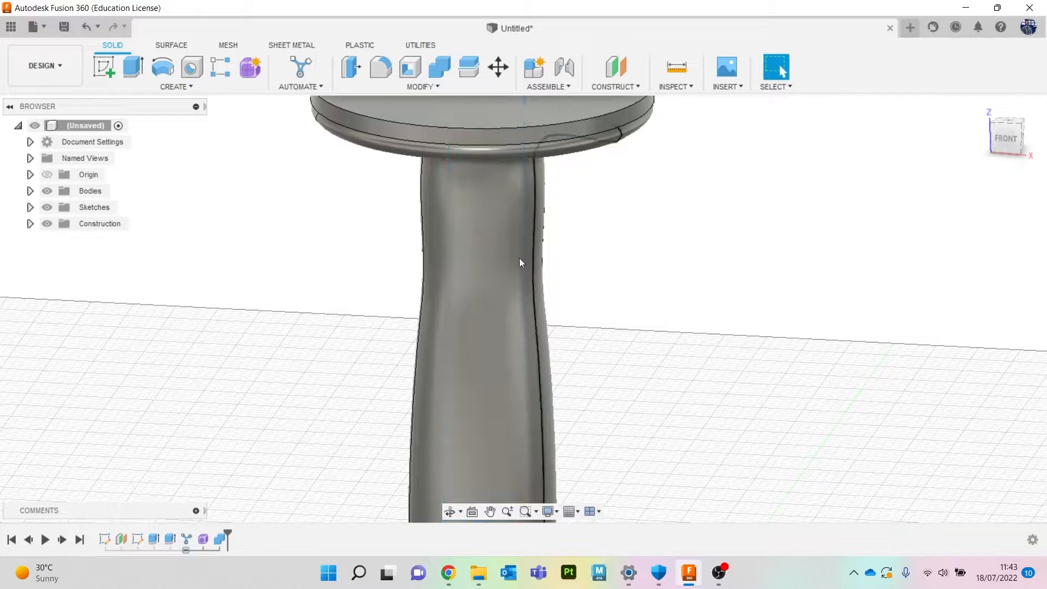
Hide the two disc bodies, Body1 and Body2, leaving only the connector visible.
{"action": "scroll", "coordinate": [534, 266], "scroll_direction": "down", "scroll_amount": 5}
{"action": "left_click", "coordinate": [30, 190]}
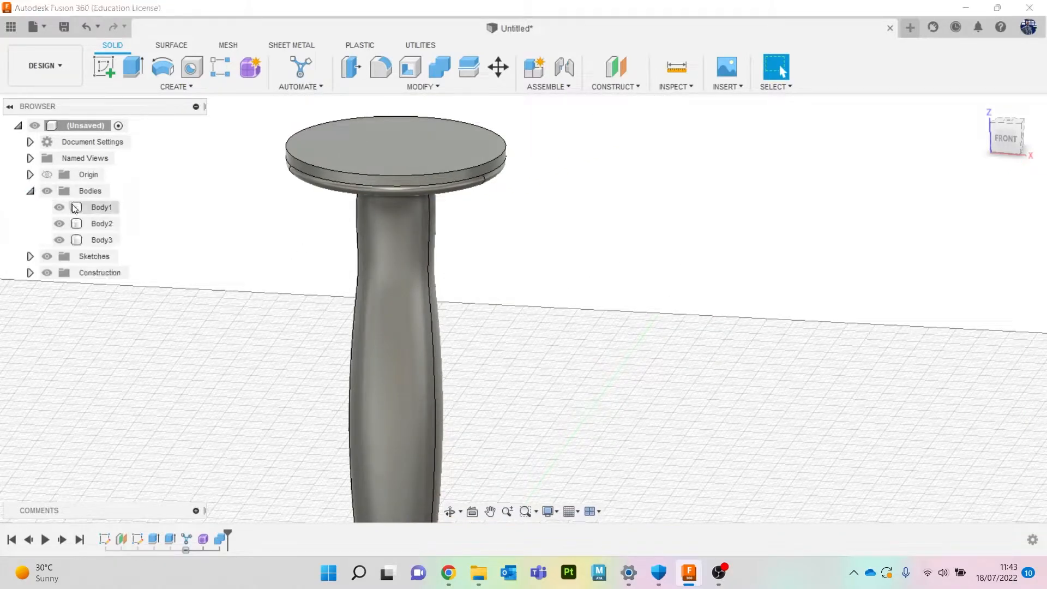
{"action": "left_click", "coordinate": [57, 208]}
{"action": "left_click", "coordinate": [59, 224]}
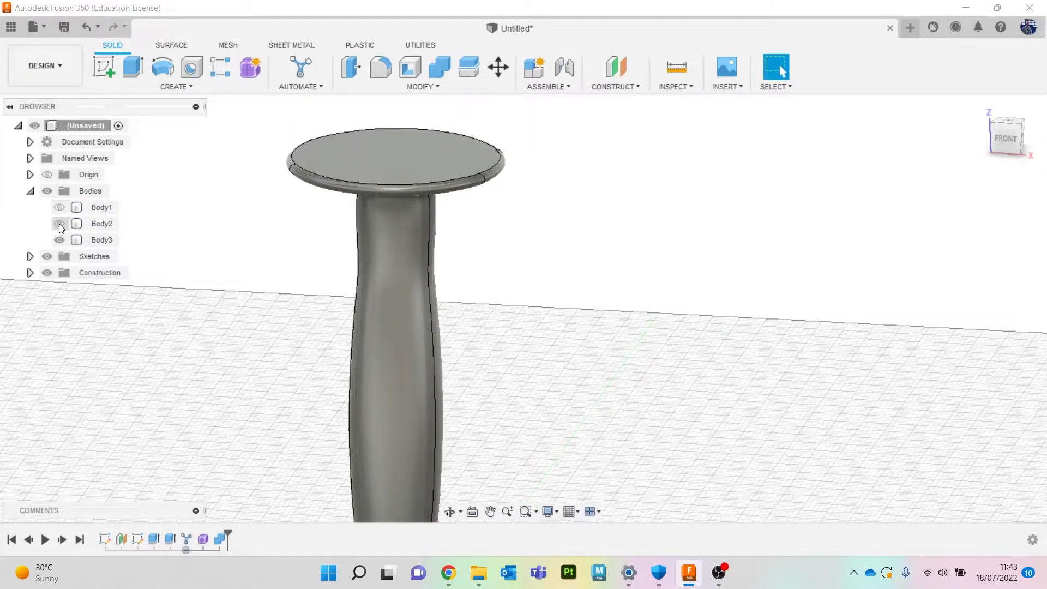
{"action": "scroll", "coordinate": [298, 299], "scroll_direction": "down", "scroll_amount": 4}
{"action": "mouse_move", "coordinate": [1006, 142]}
{"action": "left_mouse_down"}
{"action": "mouse_move", "coordinate": [1019, 82]}
{"action": "mouse_move", "coordinate": [1009, 161]}
{"action": "mouse_move", "coordinate": [986, 138]}
{"action": "mouse_move", "coordinate": [1008, 139]}
{"action": "left_mouse_up"}
{"action": "middle_click_drag", "start_coordinate": [890, 295], "coordinate": [916, 286]}
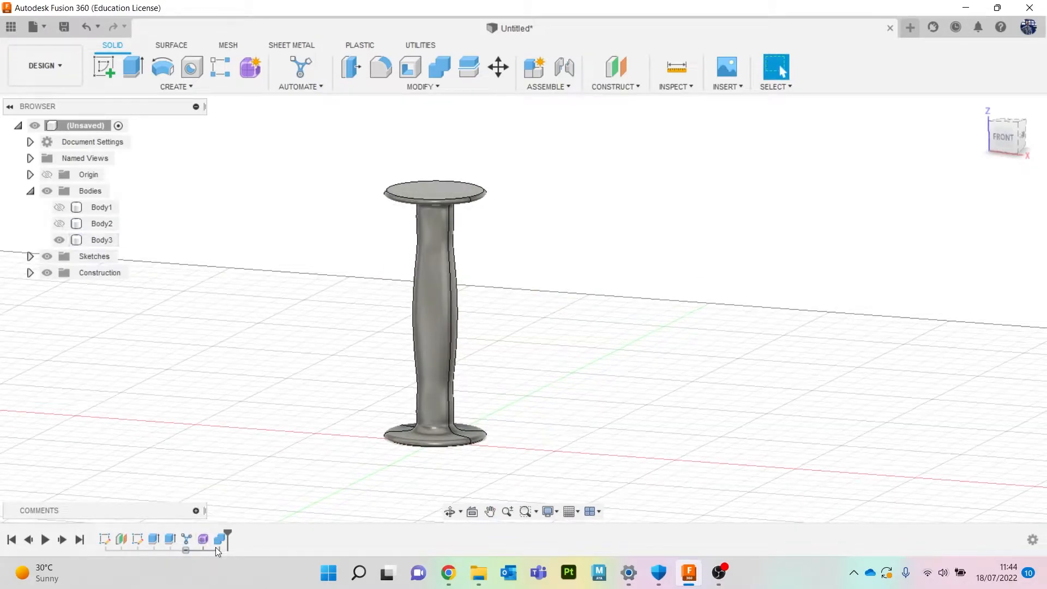
Open the connector's form feature for editing.
{"action": "right_click", "coordinate": [203, 539]}
{"action": "left_click", "coordinate": [262, 416]}
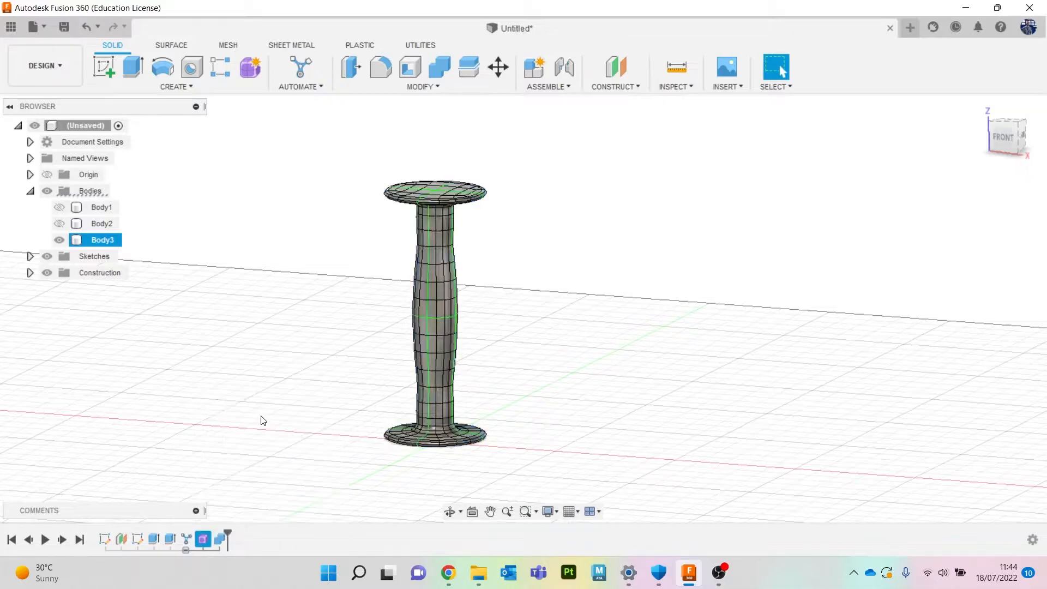
{"action": "scroll", "coordinate": [442, 305], "scroll_direction": "up", "scroll_amount": 5}
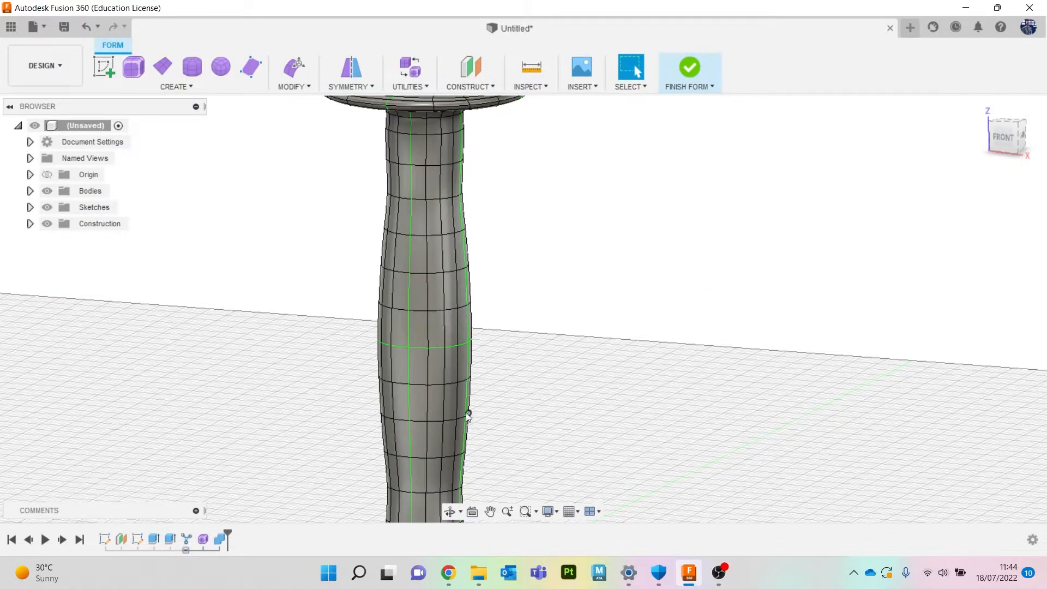
With Edit Form, pull the middle edge loop of the connector inward about 3.59 mm and push another loop outward.
{"action": "right_click", "coordinate": [610, 272]}
{"action": "left_click", "coordinate": [651, 251]}
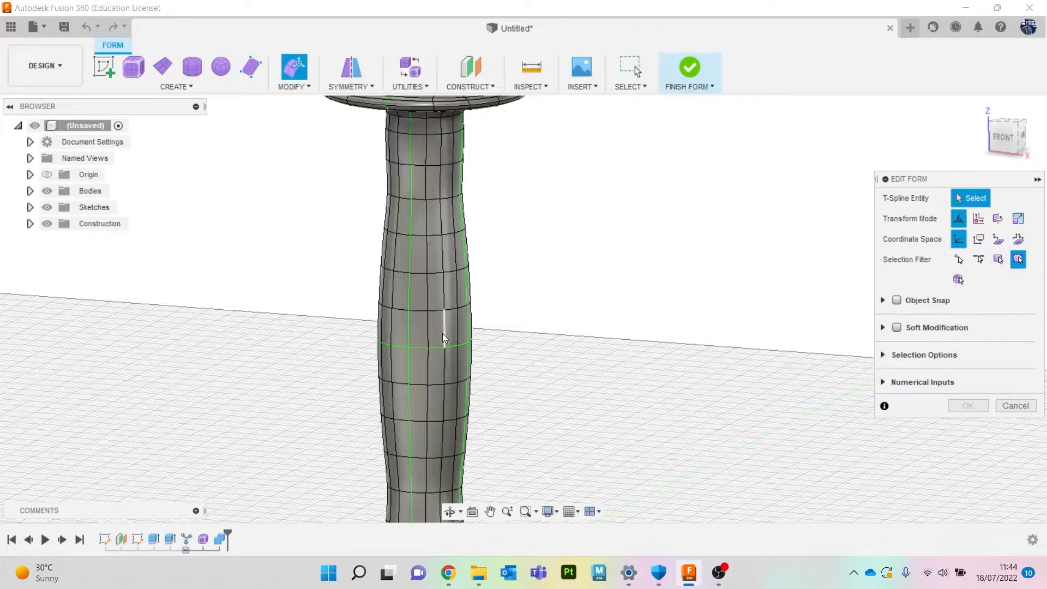
{"action": "double_click", "coordinate": [419, 312]}
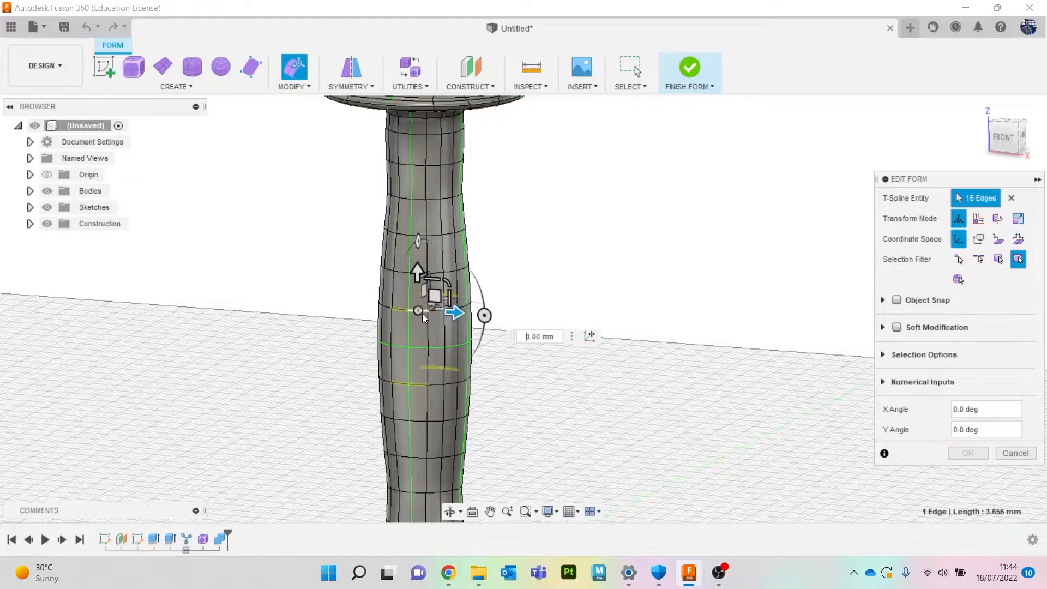
{"action": "key", "text": "Escape"}
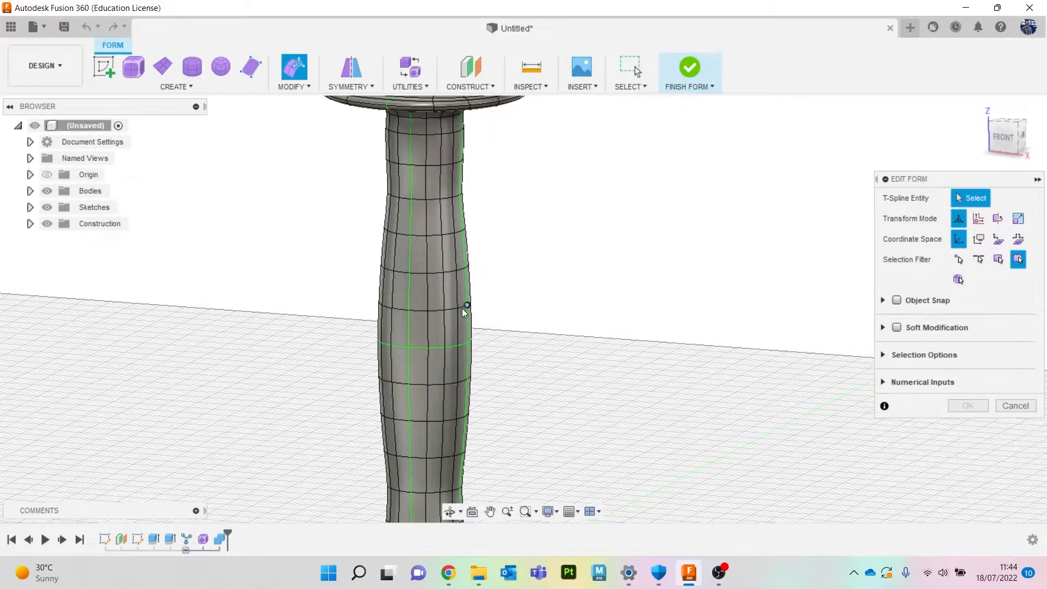
{"action": "right_click", "coordinate": [554, 278]}
{"action": "left_click", "coordinate": [579, 262]}
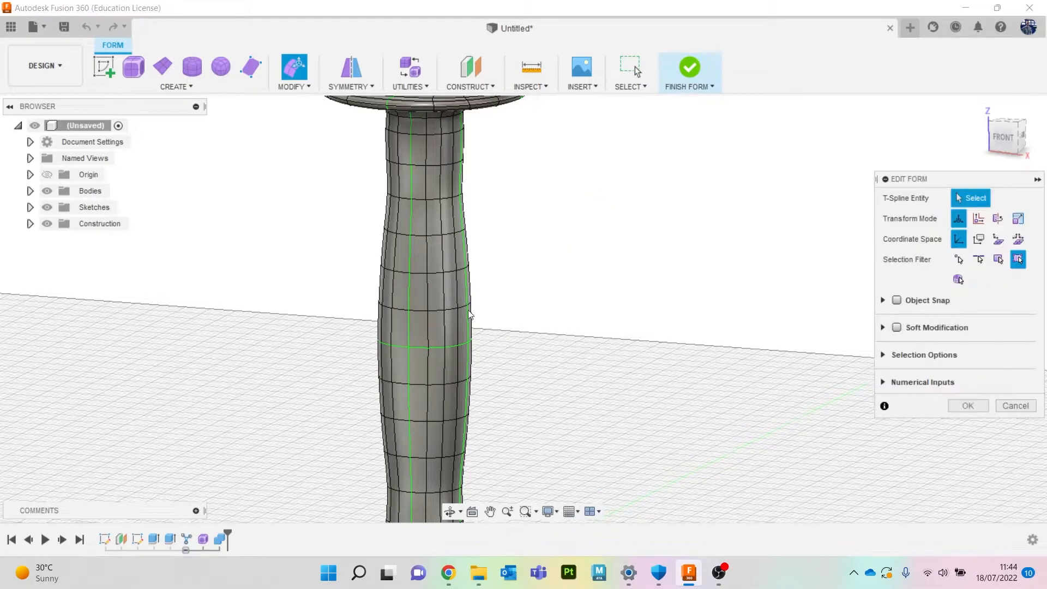
{"action": "double_click", "coordinate": [419, 311]}
{"action": "left_click_drag", "start_coordinate": [456, 304], "coordinate": [458, 281]}
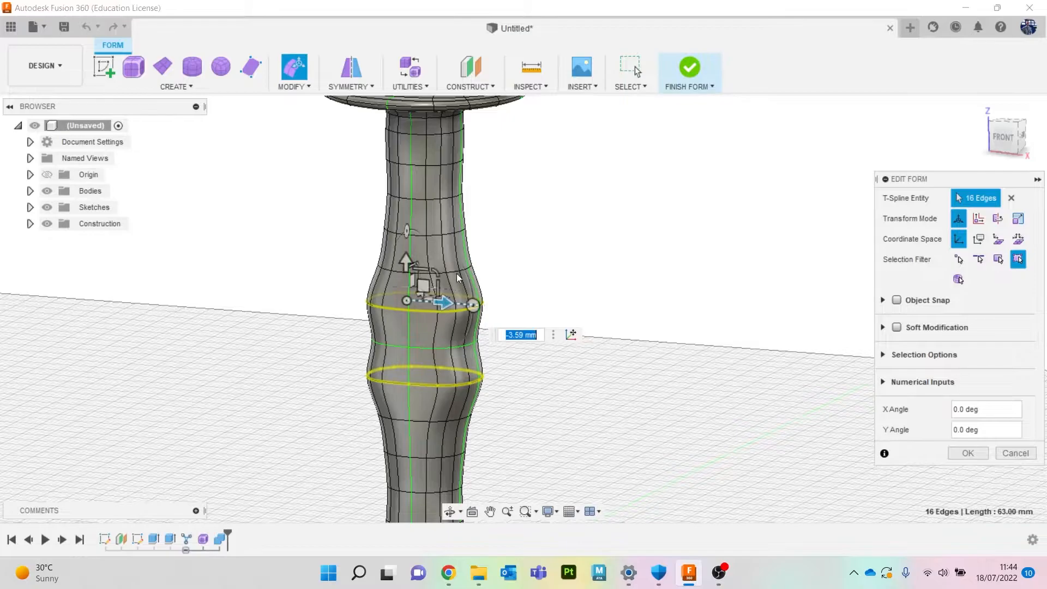
{"action": "double_click", "coordinate": [436, 235]}
{"action": "mouse_move", "coordinate": [463, 230]}
{"action": "left_mouse_down"}
{"action": "mouse_move", "coordinate": [451, 229]}
{"action": "mouse_move", "coordinate": [470, 231]}
{"action": "left_mouse_up"}
{"action": "left_click", "coordinate": [977, 452]}
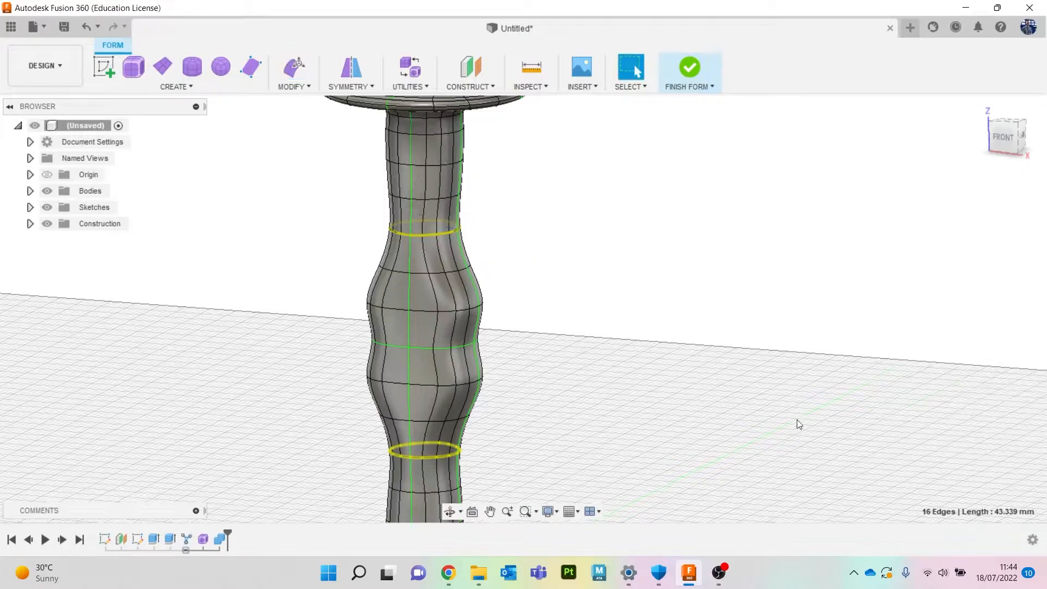
Switch to the front view and finish the form.
{"action": "scroll", "coordinate": [758, 426], "scroll_direction": "down", "scroll_amount": 4}
{"action": "left_click_drag", "start_coordinate": [1020, 161], "coordinate": [1034, 156]}
{"action": "left_click", "coordinate": [1006, 140]}
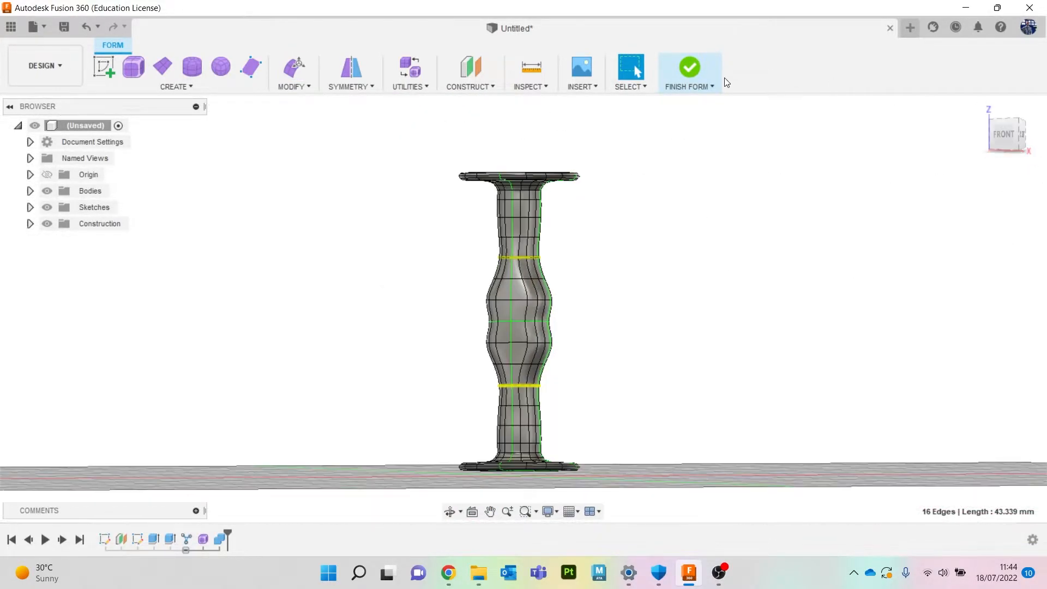
{"action": "left_click", "coordinate": [689, 69]}
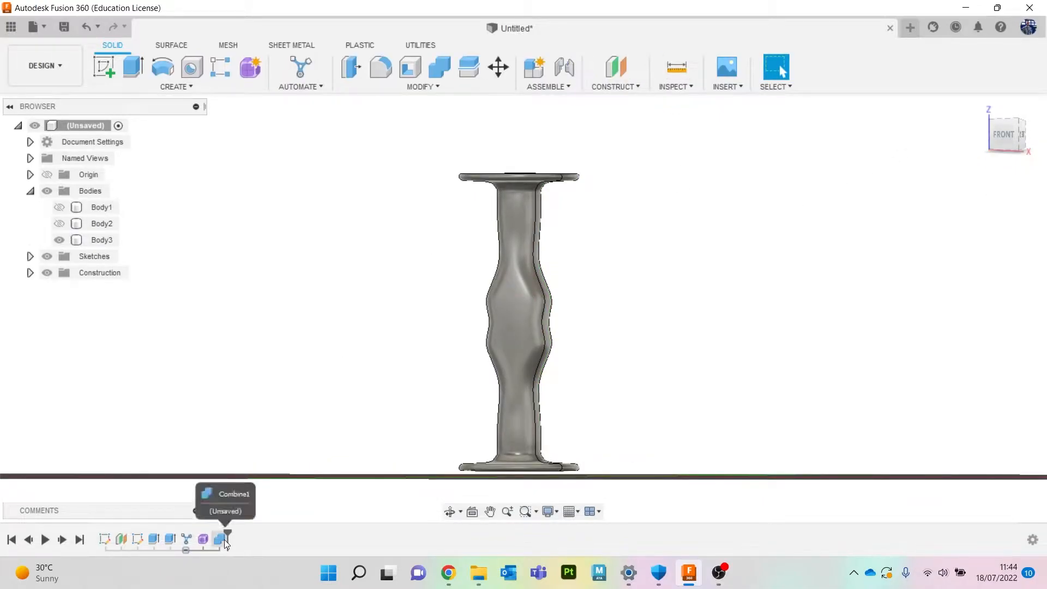
Delete the Automated Modeling feature and the connector's form feature from the timeline.
{"action": "right_click", "coordinate": [188, 539]}
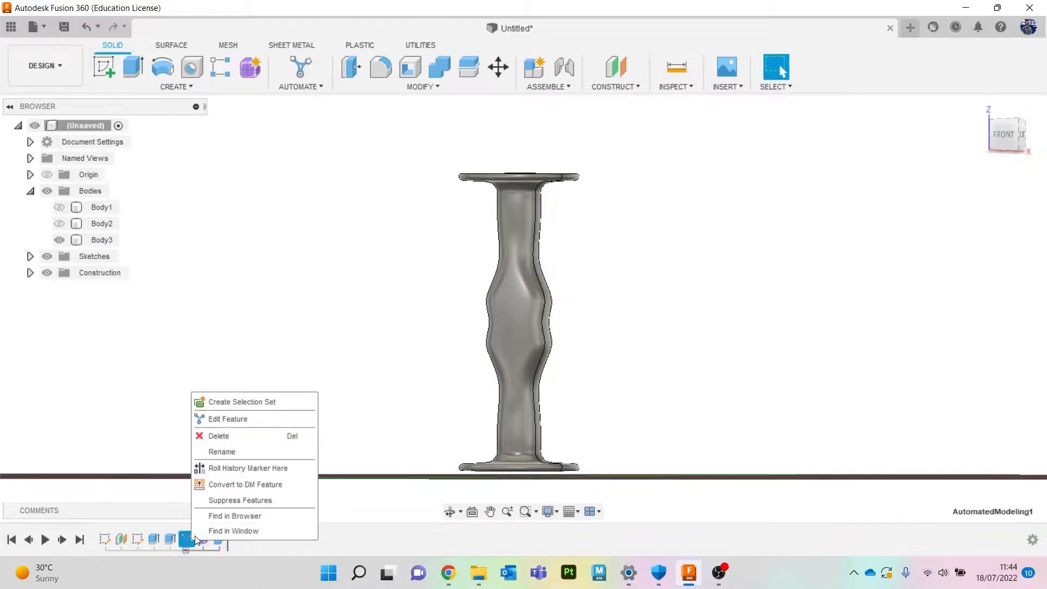
{"action": "left_click", "coordinate": [222, 440]}
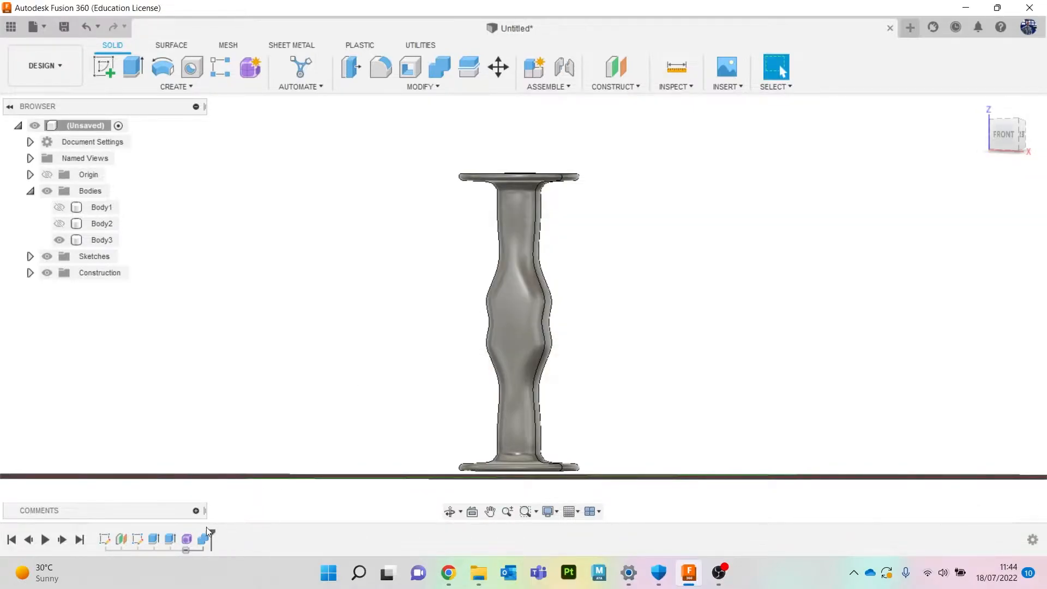
{"action": "right_click", "coordinate": [185, 538]}
{"action": "left_click", "coordinate": [241, 431]}
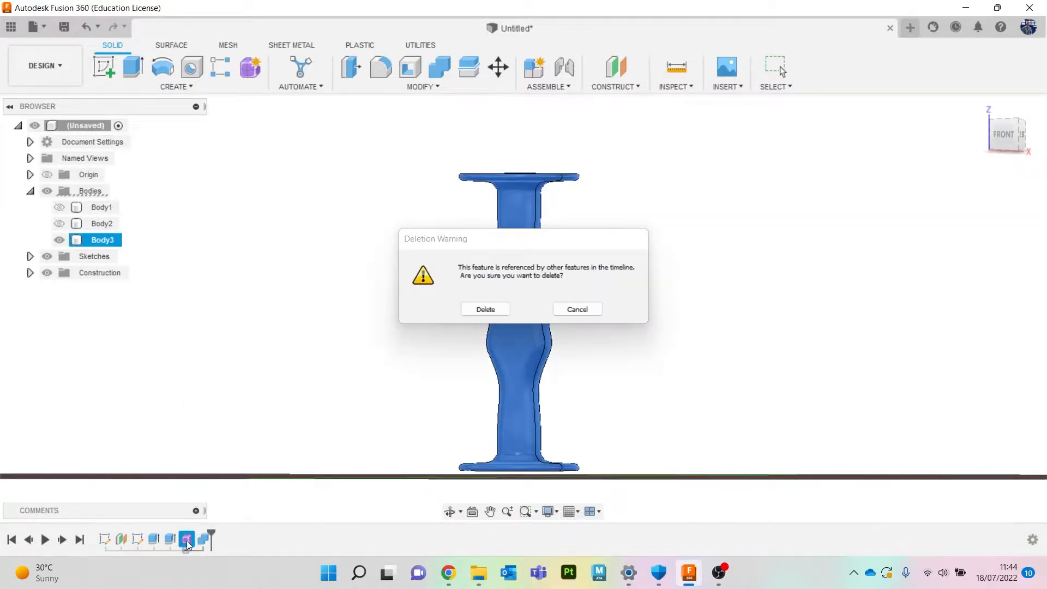
{"action": "left_click", "coordinate": [485, 309]}
Show the two disc bodies again and return to the home view.
{"action": "left_click", "coordinate": [59, 223]}
{"action": "left_click", "coordinate": [59, 207]}
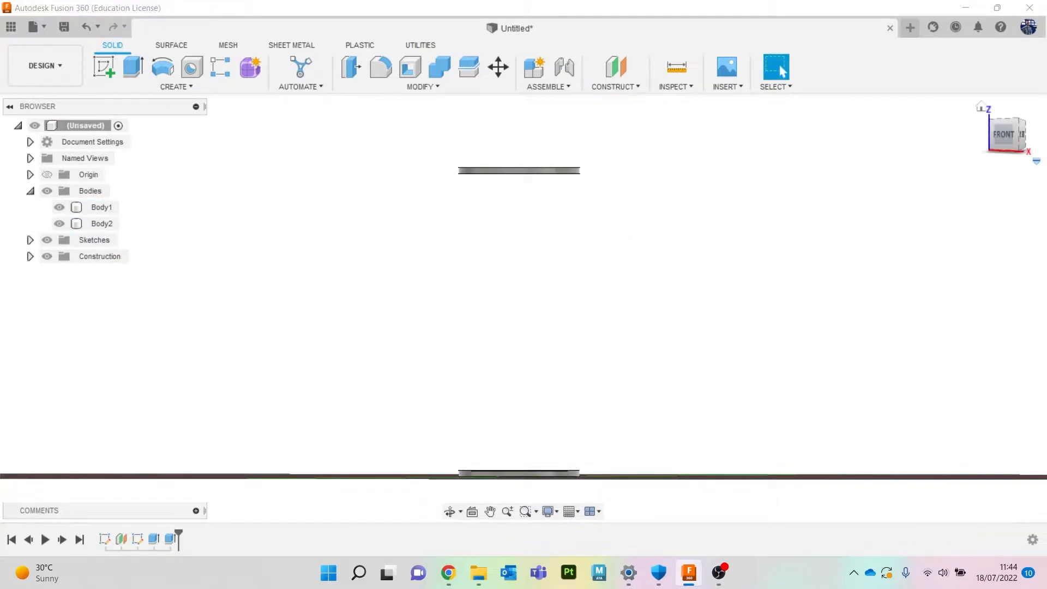
{"action": "left_click", "coordinate": [1009, 150]}
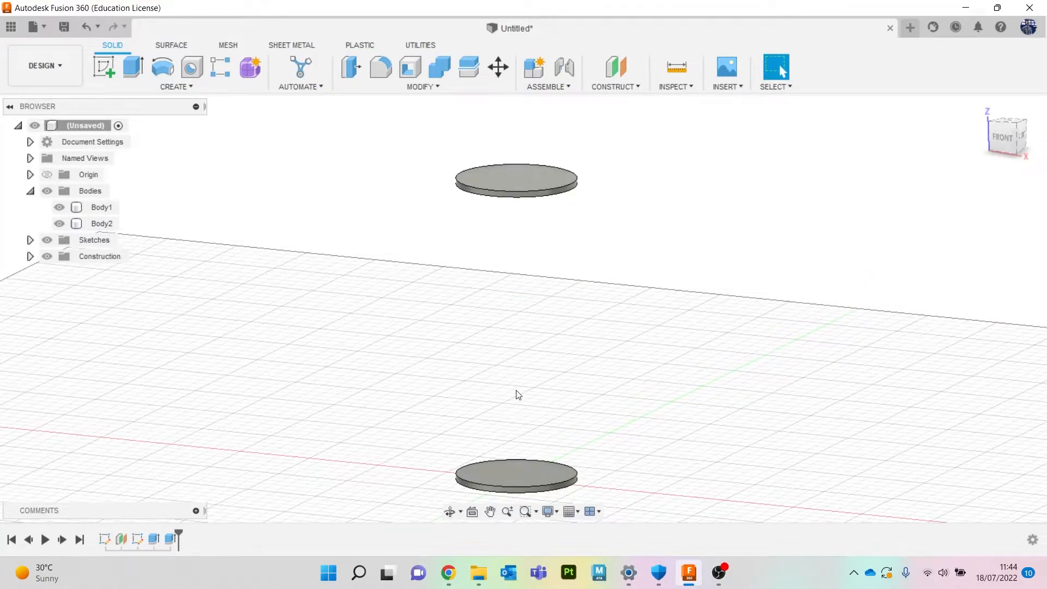
Sketch a circle about 7.6 mm in diameter on the front plane midway between the discs.
{"action": "left_click", "coordinate": [993, 140]}
{"action": "left_click", "coordinate": [106, 64]}
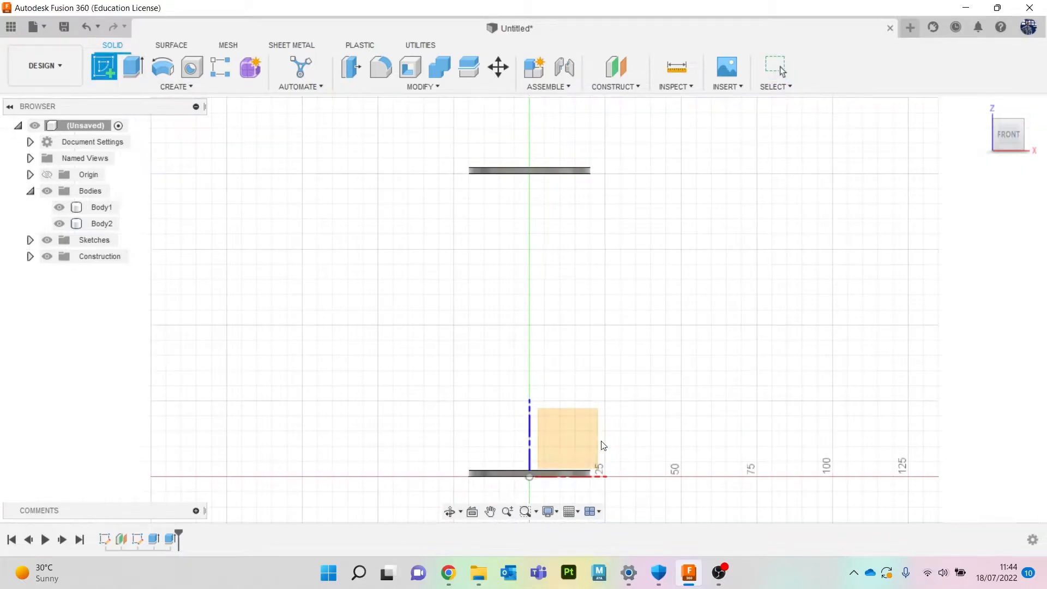
{"action": "left_click", "coordinate": [580, 436]}
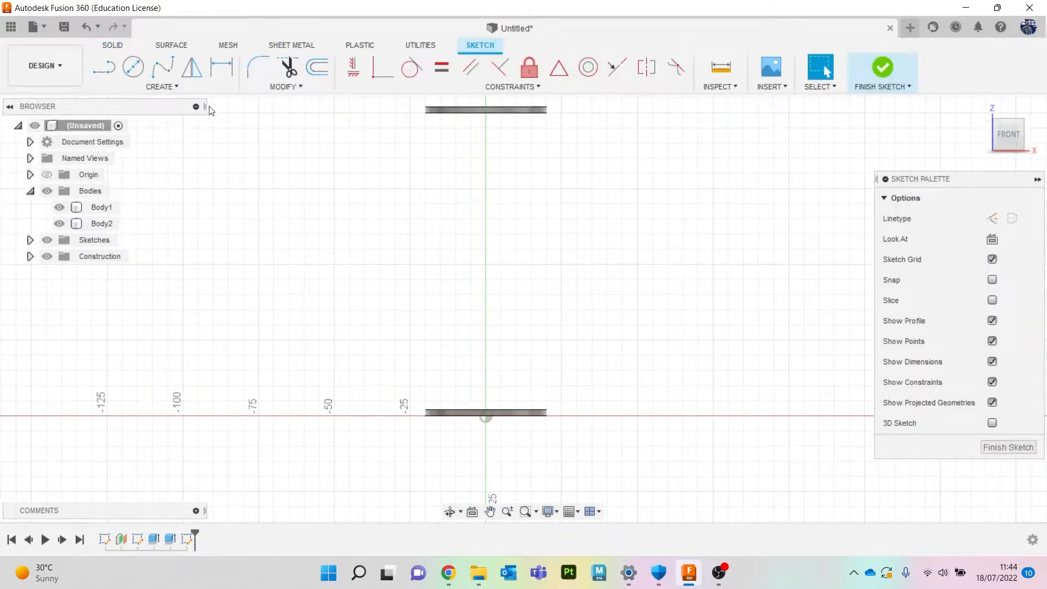
{"action": "left_click", "coordinate": [133, 67]}
{"action": "left_click", "coordinate": [447, 256]}
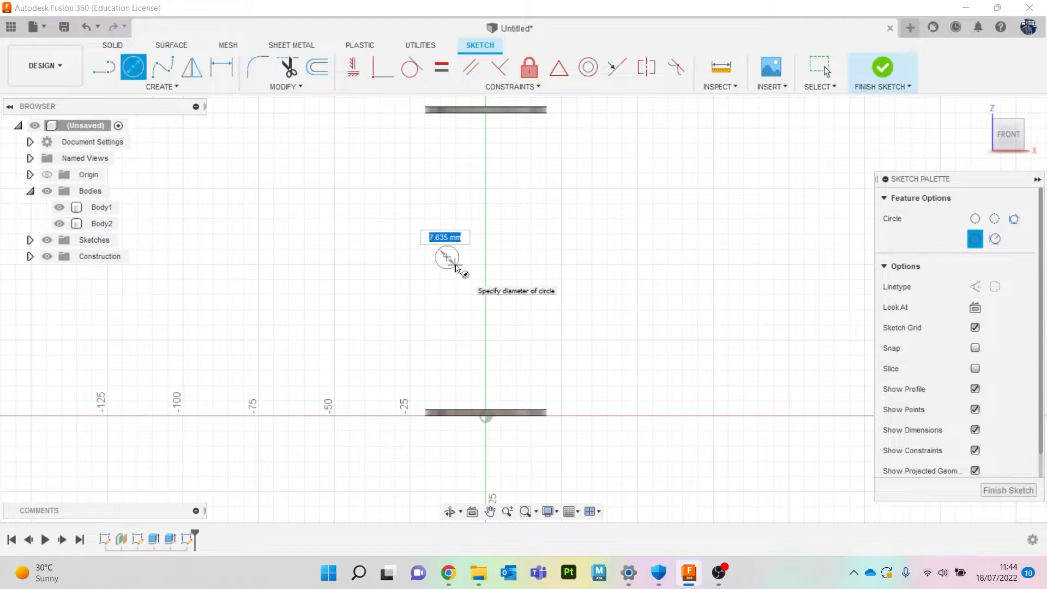
{"action": "left_click", "coordinate": [455, 265]}
{"action": "left_click", "coordinate": [889, 66]}
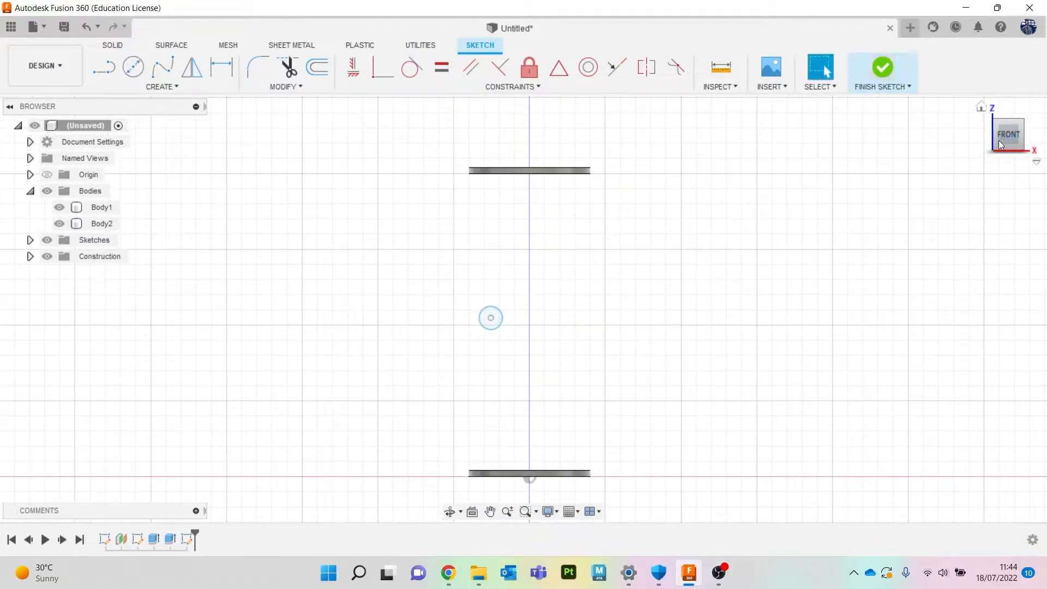
Extrude the circle symmetrically 98.05 mm as a new body to form a horizontal rod.
{"action": "key", "text": "e"}
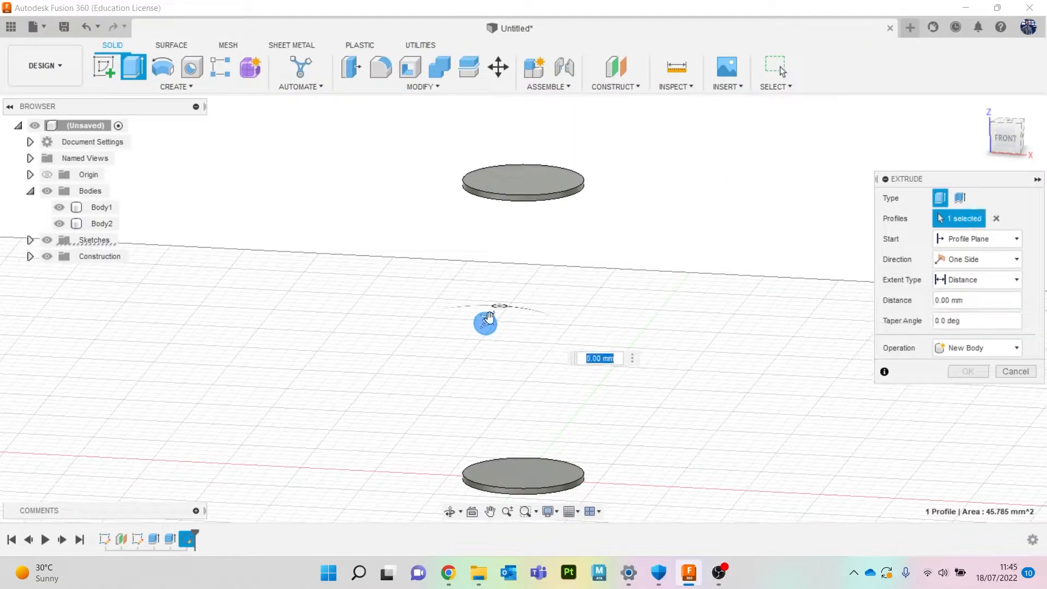
{"action": "middle_click_drag", "start_coordinate": [938, 213], "coordinate": [737, 250], "text": "shift"}
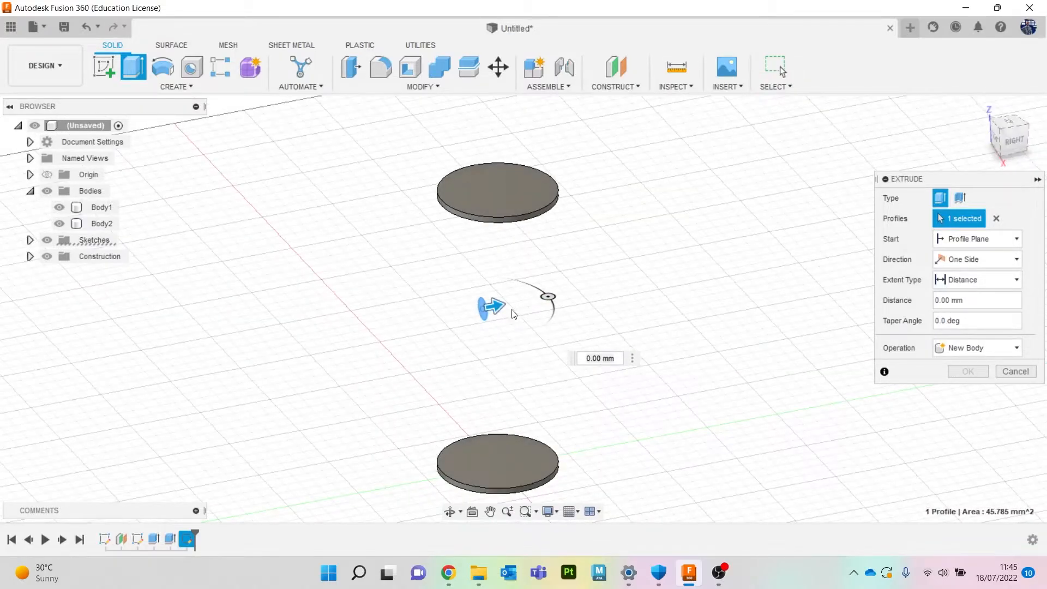
{"action": "left_click_drag", "start_coordinate": [491, 305], "coordinate": [780, 294]}
{"action": "left_click", "coordinate": [1003, 266]}
{"action": "left_click", "coordinate": [963, 306]}
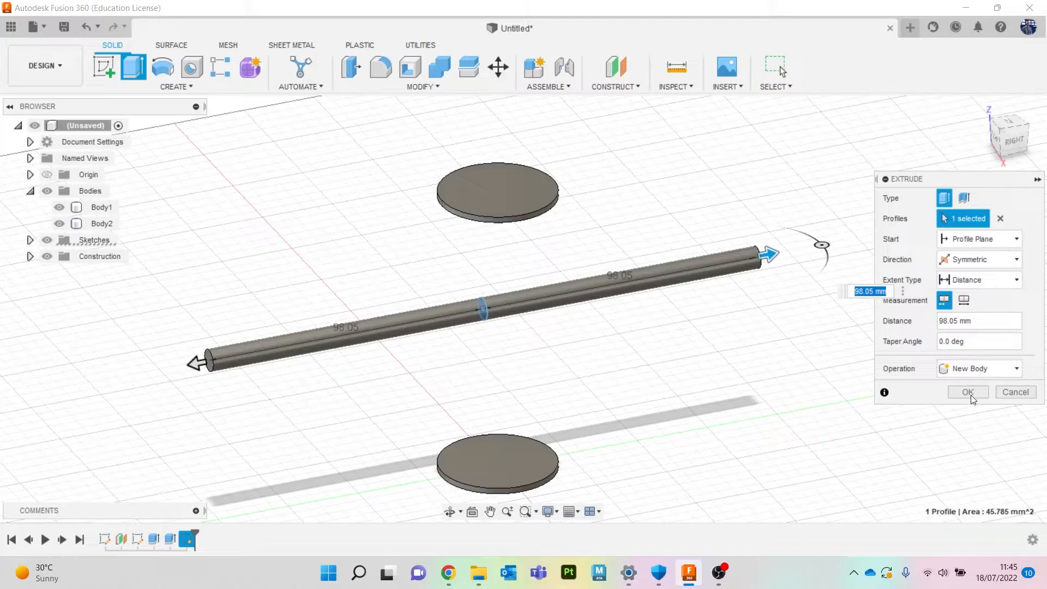
{"action": "left_click", "coordinate": [968, 392]}
{"action": "left_click_drag", "start_coordinate": [996, 143], "coordinate": [1015, 139]}
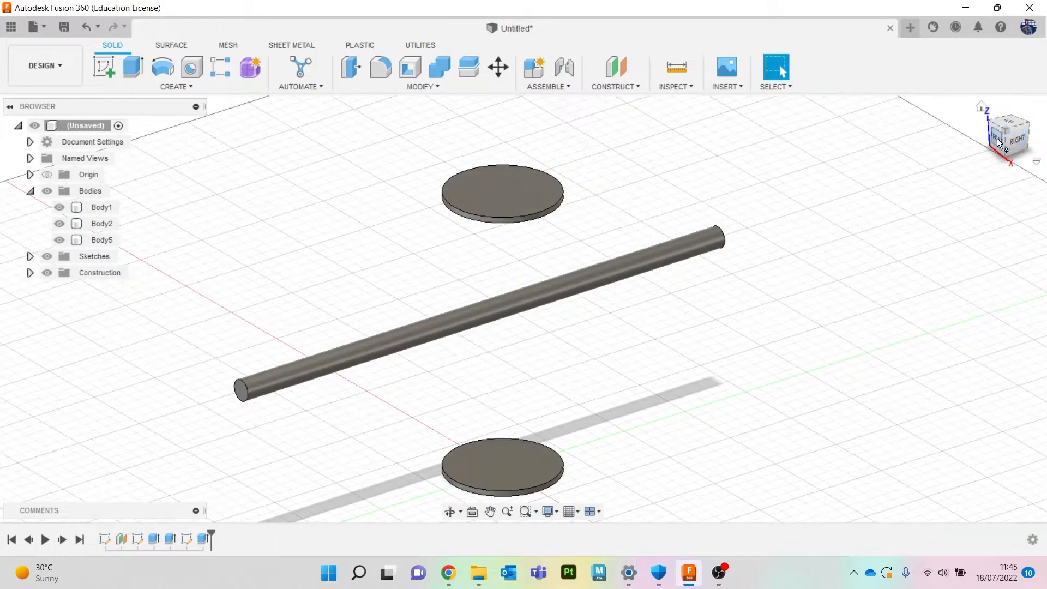
Copy the rod body and paste a copy, moving it about 19.1 mm in X and 13.3 mm in Z.
{"action": "left_click", "coordinate": [998, 143]}
{"action": "left_click", "coordinate": [491, 317]}
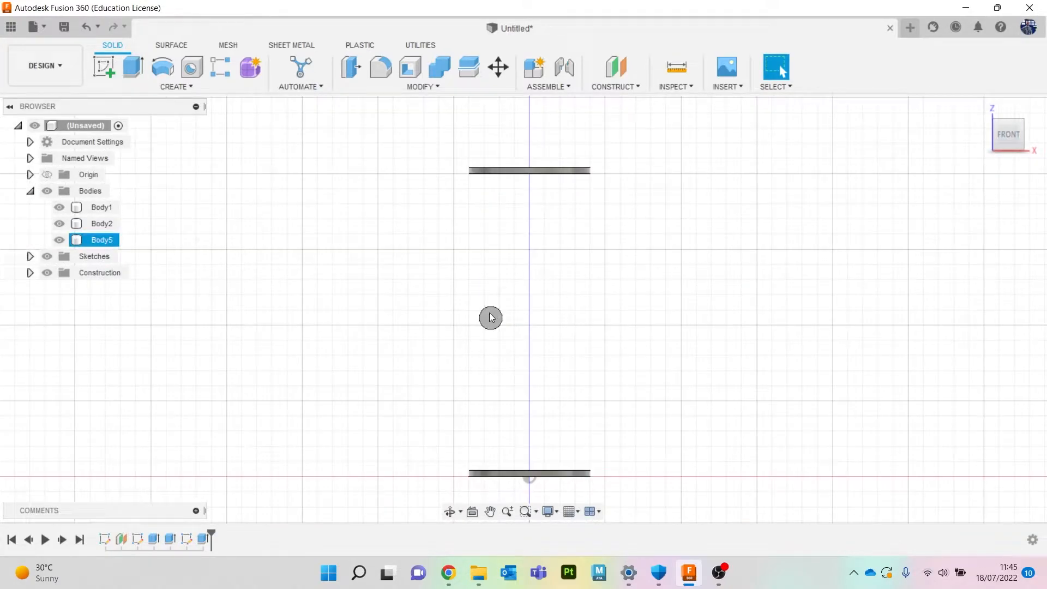
{"action": "right_click", "coordinate": [95, 244]}
{"action": "left_click", "coordinate": [99, 243]}
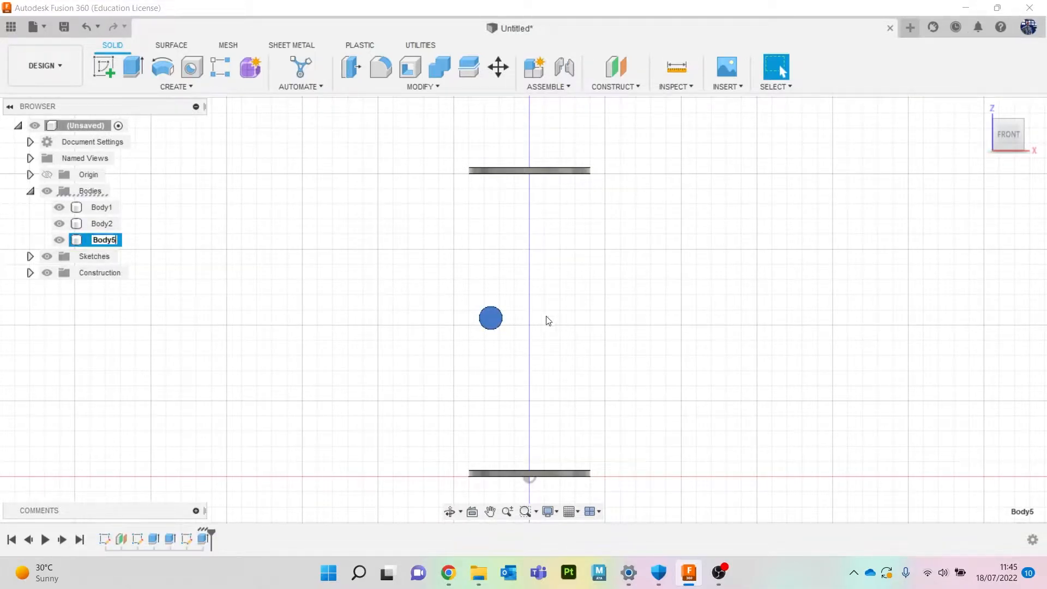
{"action": "left_click", "coordinate": [389, 308]}
{"action": "left_click", "coordinate": [305, 294]}
{"action": "key", "text": "ctrl+v"}
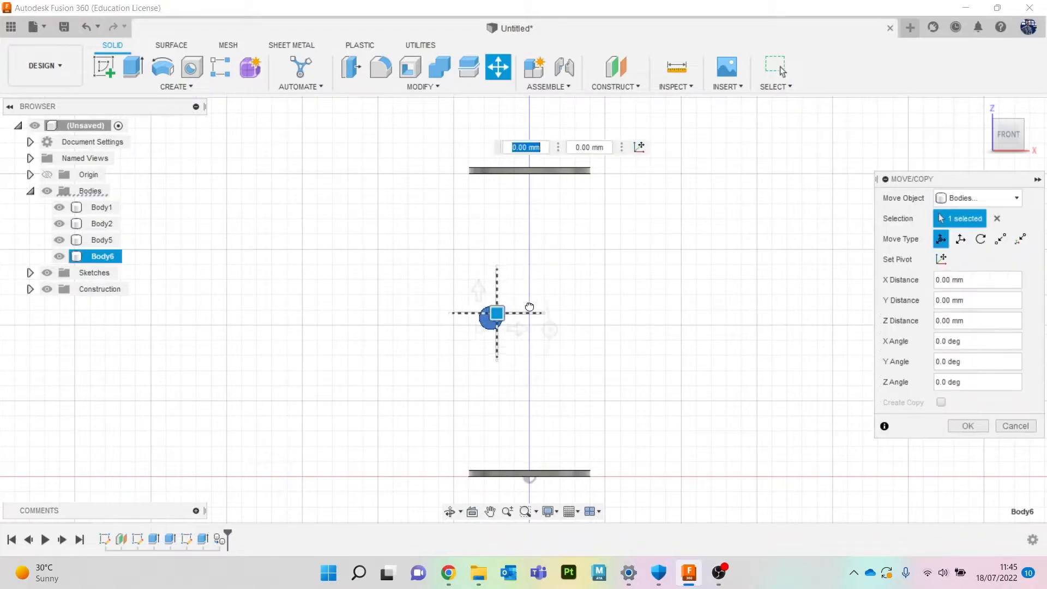
{"action": "left_click_drag", "start_coordinate": [526, 308], "coordinate": [554, 273]}
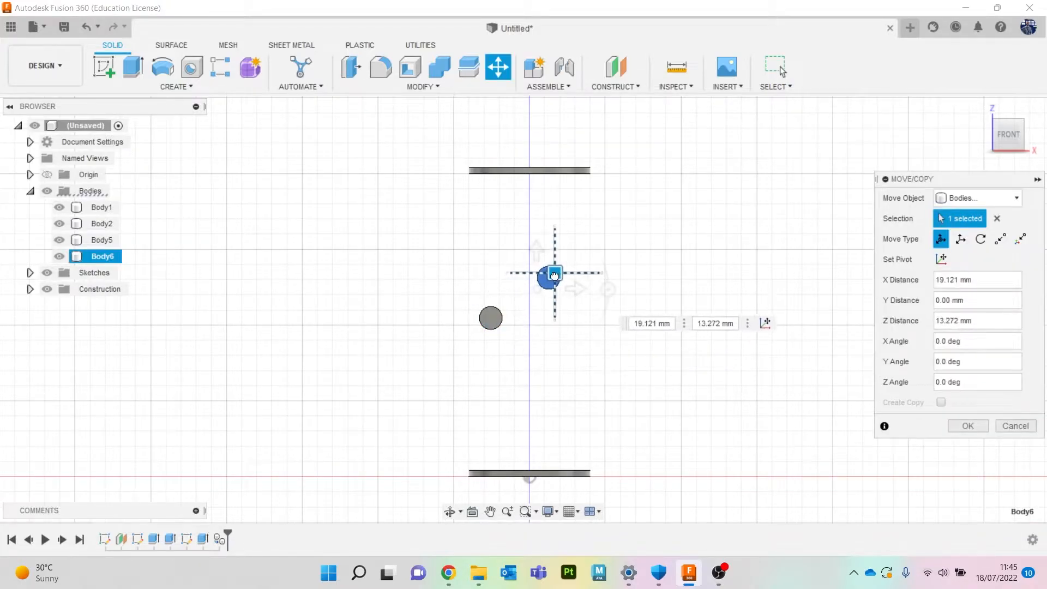
{"action": "left_click", "coordinate": [981, 430]}
Paste three more rod copies, dragging each to a different spot between the discs.
{"action": "left_click", "coordinate": [491, 317]}
{"action": "key", "text": "ctrl+v"}
{"action": "left_click_drag", "start_coordinate": [497, 311], "coordinate": [513, 366]}
{"action": "left_click", "coordinate": [965, 426]}
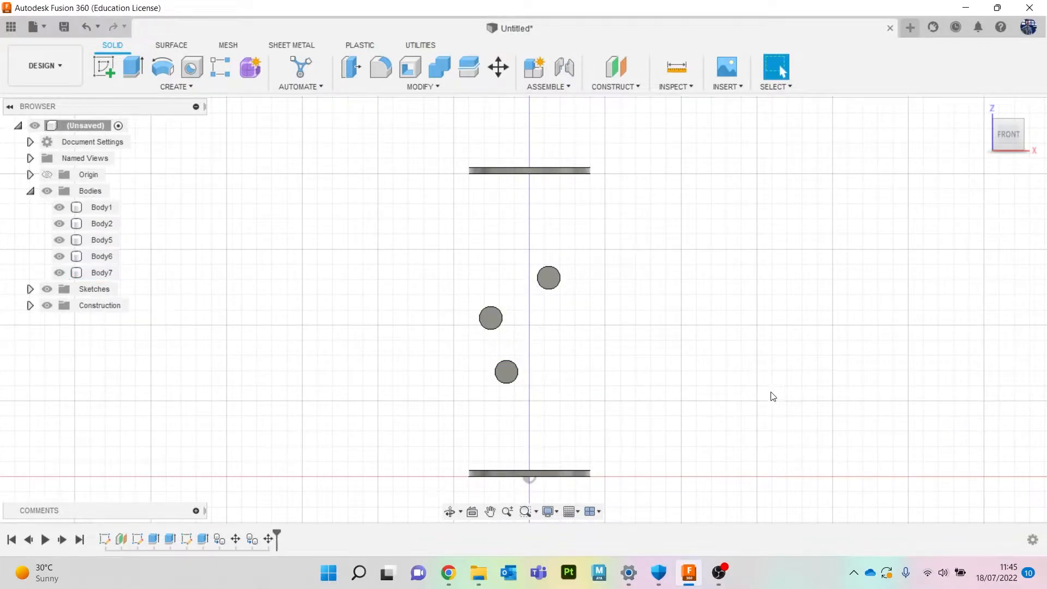
{"action": "left_click", "coordinate": [491, 318]}
{"action": "key", "text": "ctrl+v"}
{"action": "left_click_drag", "start_coordinate": [497, 313], "coordinate": [506, 240]}
{"action": "left_click", "coordinate": [965, 428]}
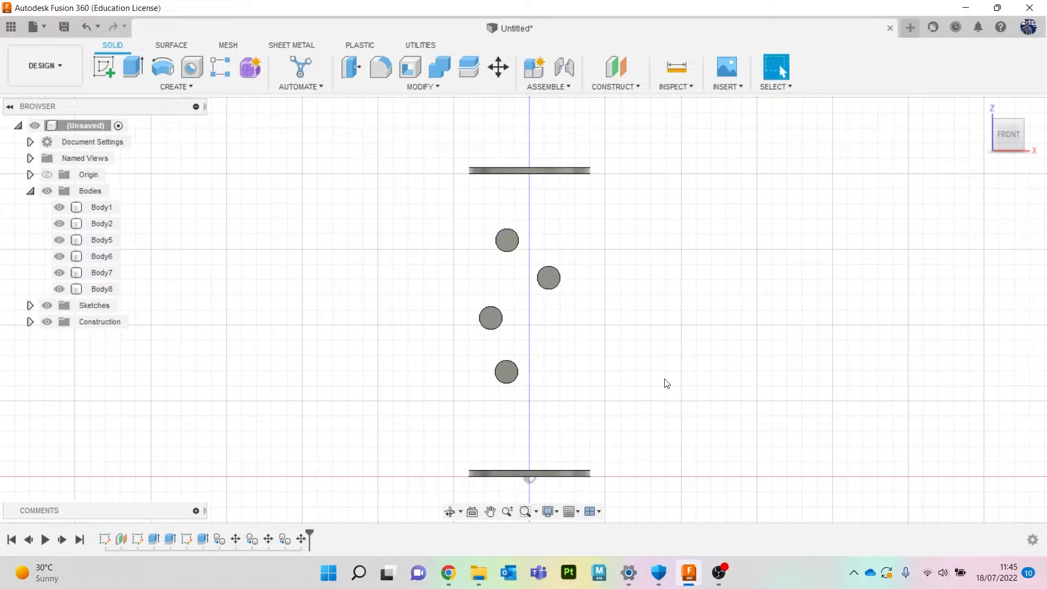
{"action": "key", "text": "ctrl+v"}
{"action": "left_click_drag", "start_coordinate": [501, 309], "coordinate": [571, 404]}
{"action": "left_click", "coordinate": [951, 425]}
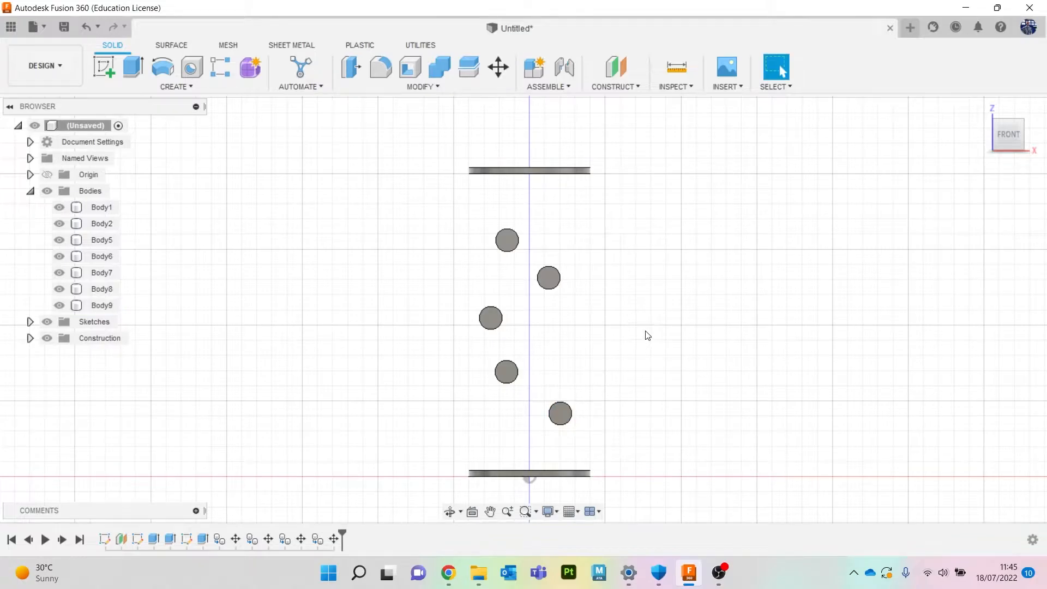
Paste three further rod copies, moving one about 22.7 mm in X and -6.5 mm in Z and scattering the others.
{"action": "key", "text": "ctrl+v"}
{"action": "left_click_drag", "start_coordinate": [490, 317], "coordinate": [560, 336]}
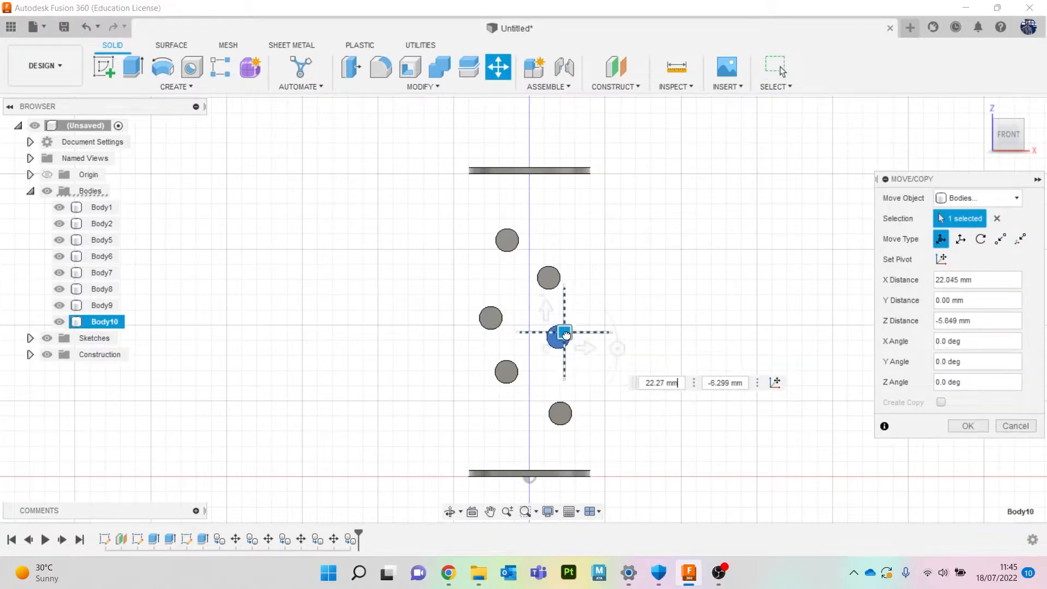
{"action": "left_click", "coordinate": [954, 425]}
{"action": "key", "text": "ctrl+v"}
{"action": "left_click_drag", "start_coordinate": [491, 317], "coordinate": [558, 222]}
{"action": "left_click", "coordinate": [968, 427]}
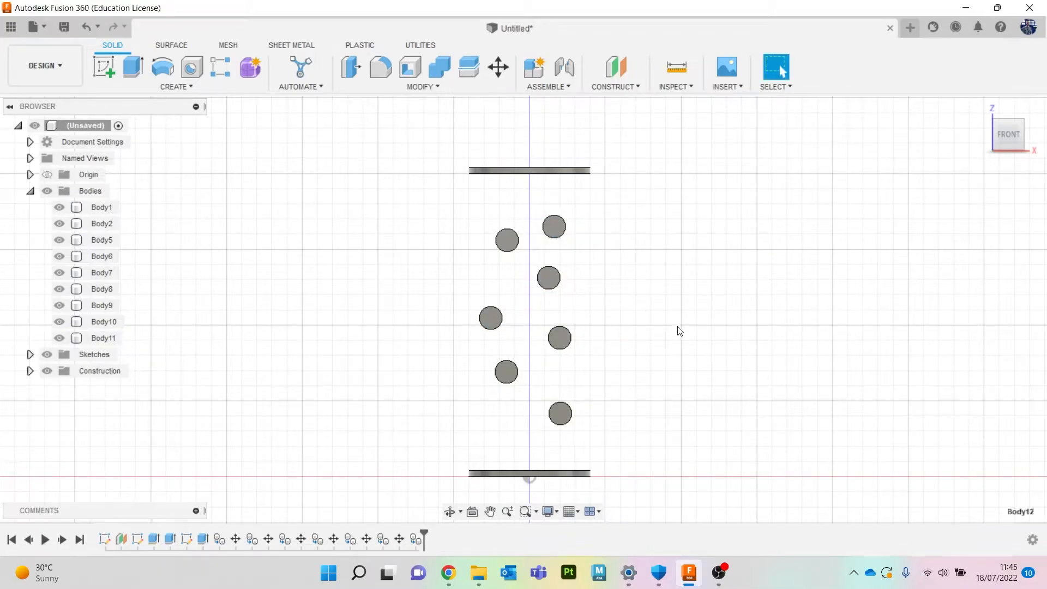
{"action": "key", "text": "ctrl+v"}
{"action": "left_click_drag", "start_coordinate": [492, 315], "coordinate": [503, 422]}
{"action": "left_click", "coordinate": [960, 427]}
Rotate the top rod 17.5 deg about the Y axis with Move/Copy.
{"action": "left_click_drag", "start_coordinate": [1010, 139], "coordinate": [999, 150]}
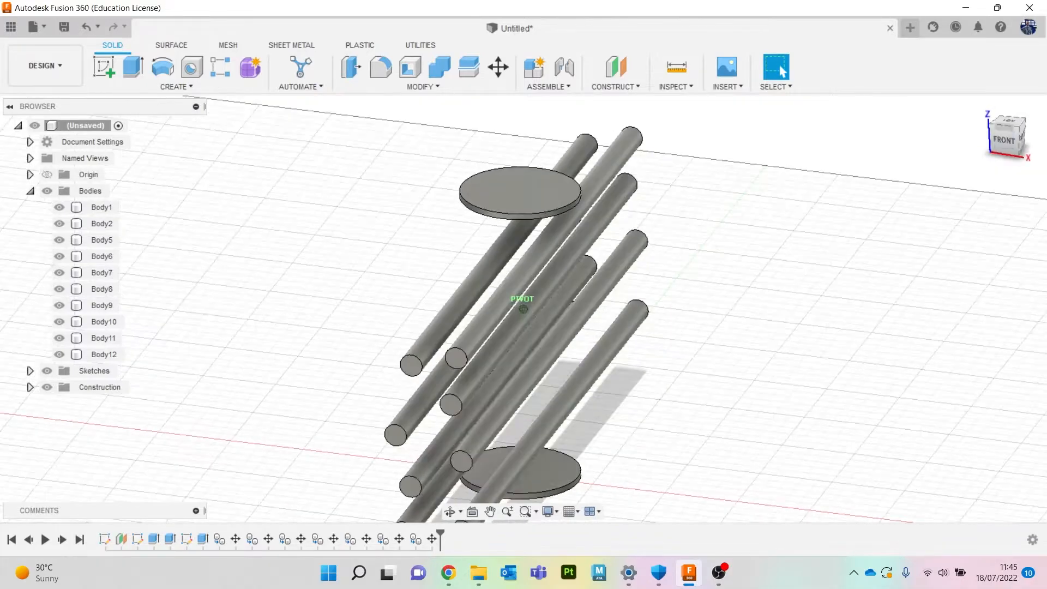
{"action": "middle_click_drag", "start_coordinate": [603, 294], "coordinate": [591, 271], "text": "shift"}
{"action": "left_click", "coordinate": [496, 278]}
{"action": "right_click", "coordinate": [795, 218]}
{"action": "left_click", "coordinate": [733, 214]}
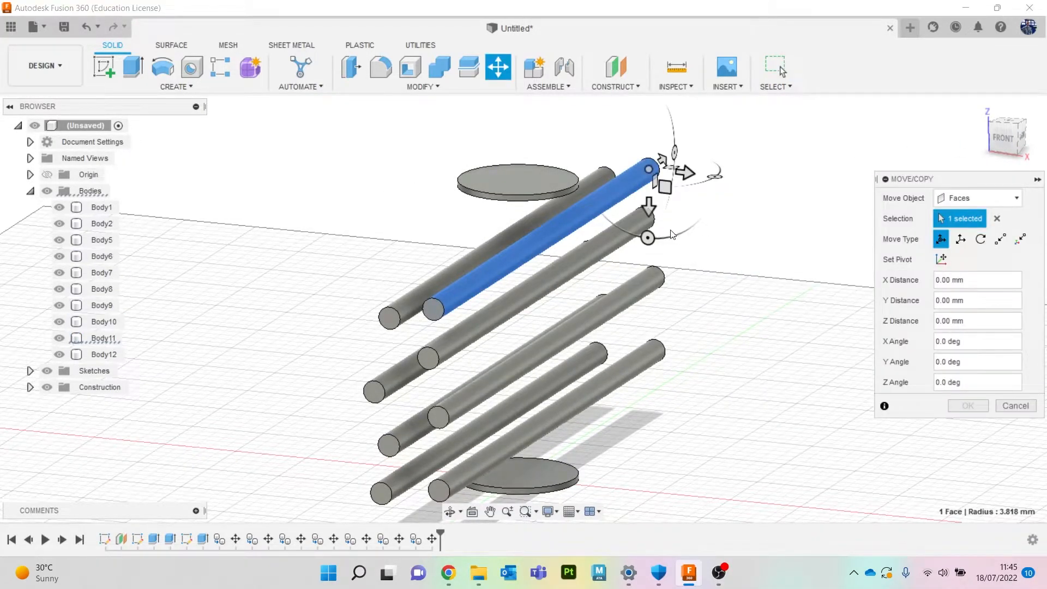
{"action": "left_click_drag", "start_coordinate": [715, 174], "coordinate": [707, 197]}
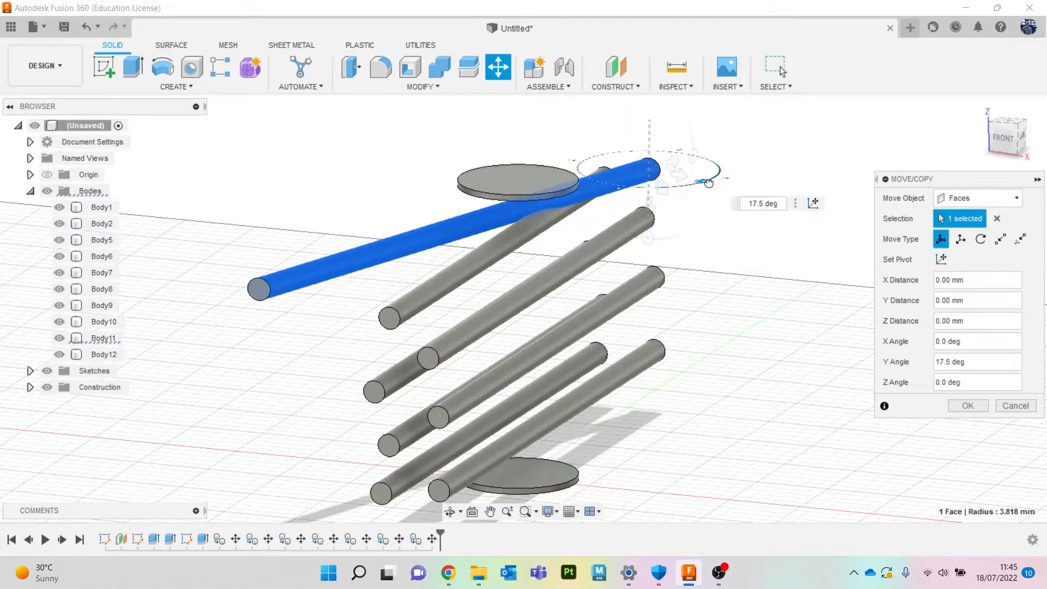
{"action": "left_click", "coordinate": [981, 412]}
Rotate a middle rod -8.3 deg about the X axis with Move/Copy.
{"action": "left_click", "coordinate": [523, 364]}
{"action": "right_click", "coordinate": [768, 326]}
{"action": "left_click", "coordinate": [717, 341]}
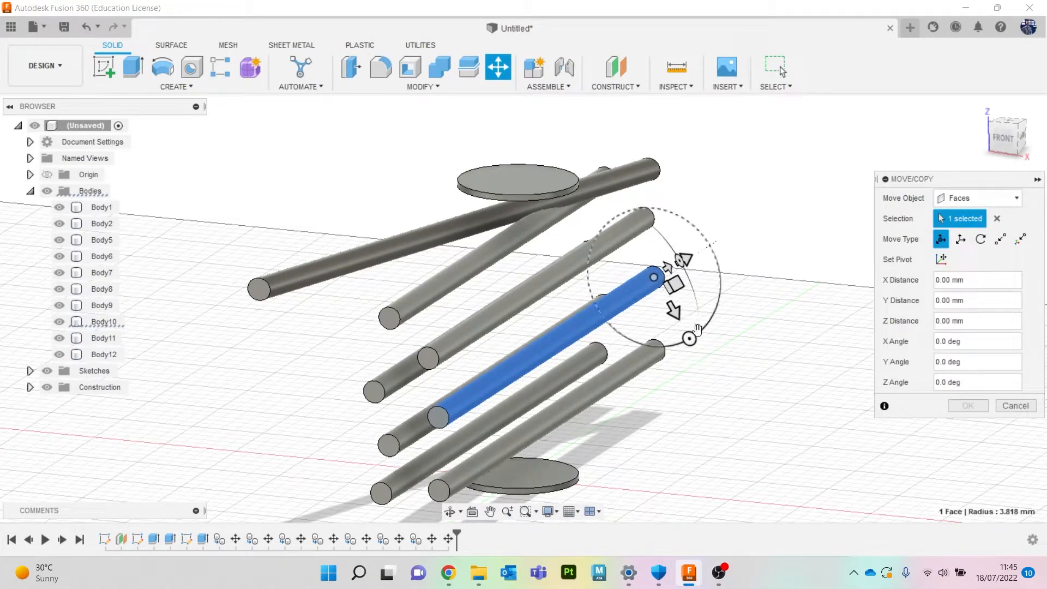
{"action": "left_click_drag", "start_coordinate": [689, 339], "coordinate": [702, 327]}
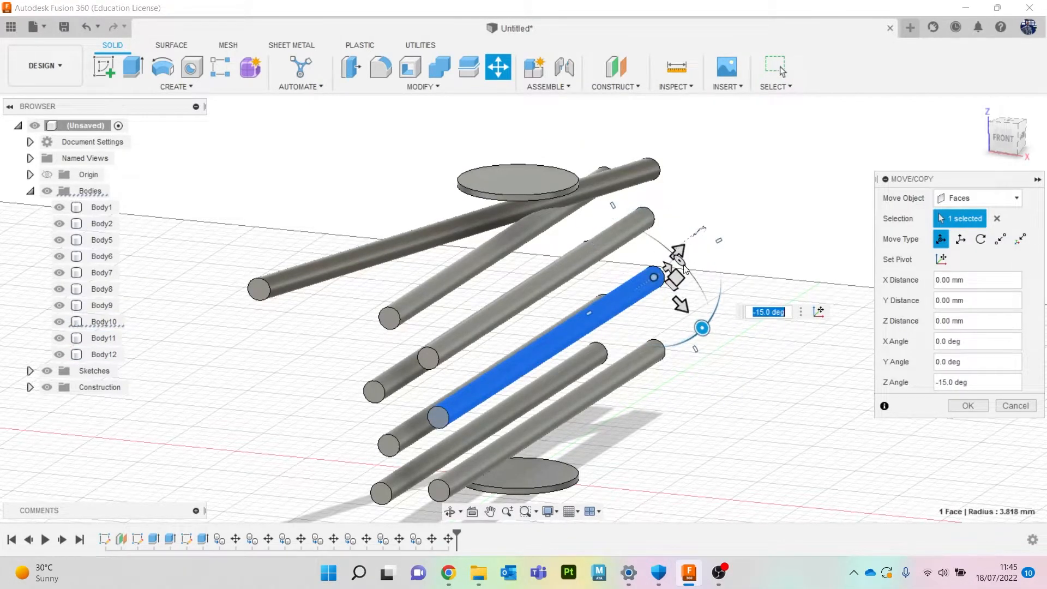
{"action": "left_click_drag", "start_coordinate": [678, 261], "coordinate": [686, 269]}
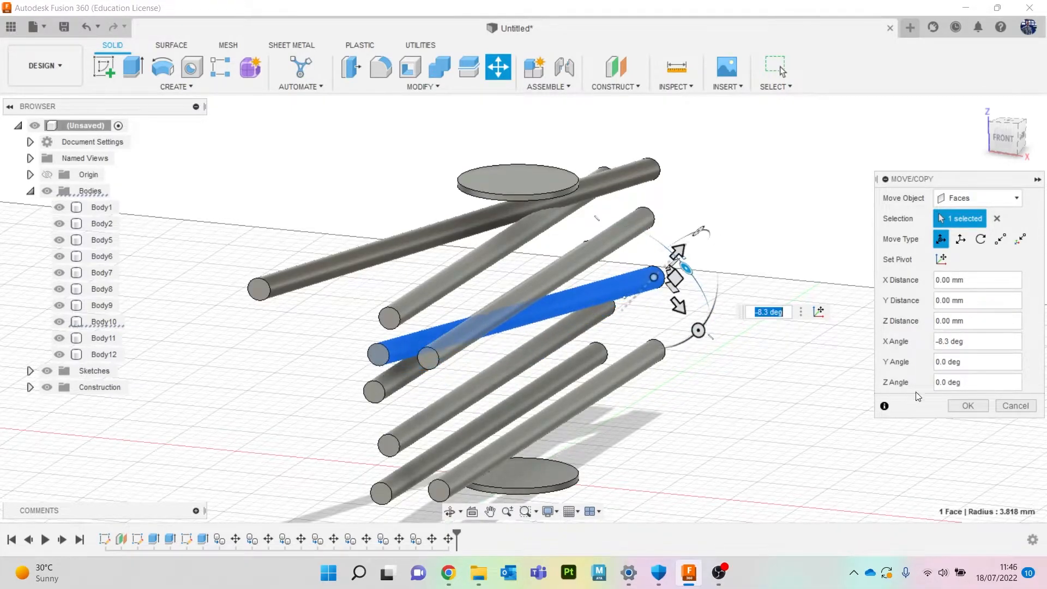
{"action": "left_click", "coordinate": [964, 406]}
Rotate a lower rod 10.1 deg about the Y axis with Move/Copy.
{"action": "left_click", "coordinate": [499, 406]}
{"action": "right_click", "coordinate": [676, 315]}
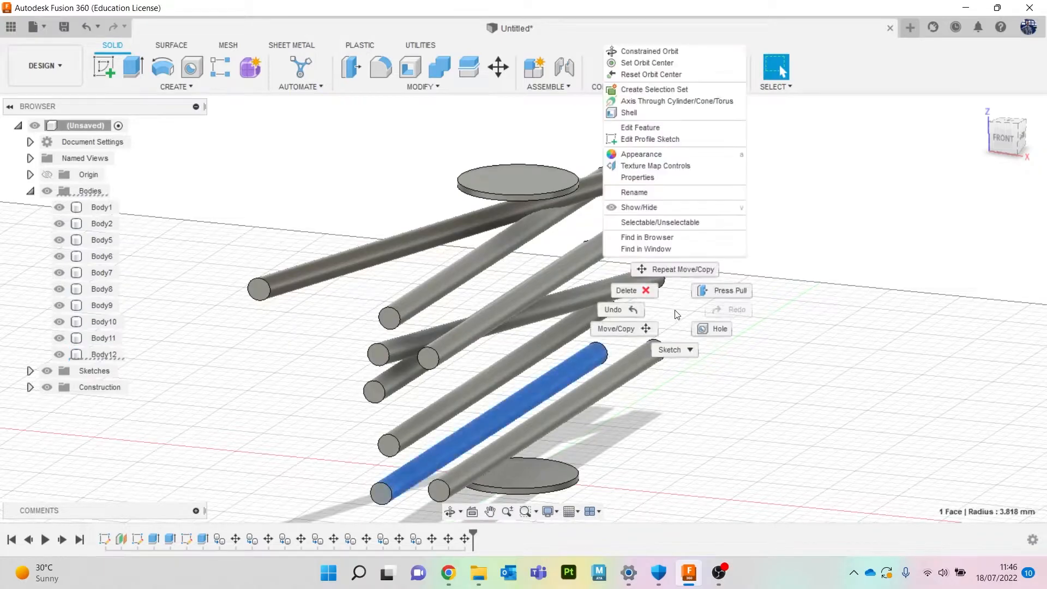
{"action": "left_click", "coordinate": [620, 329]}
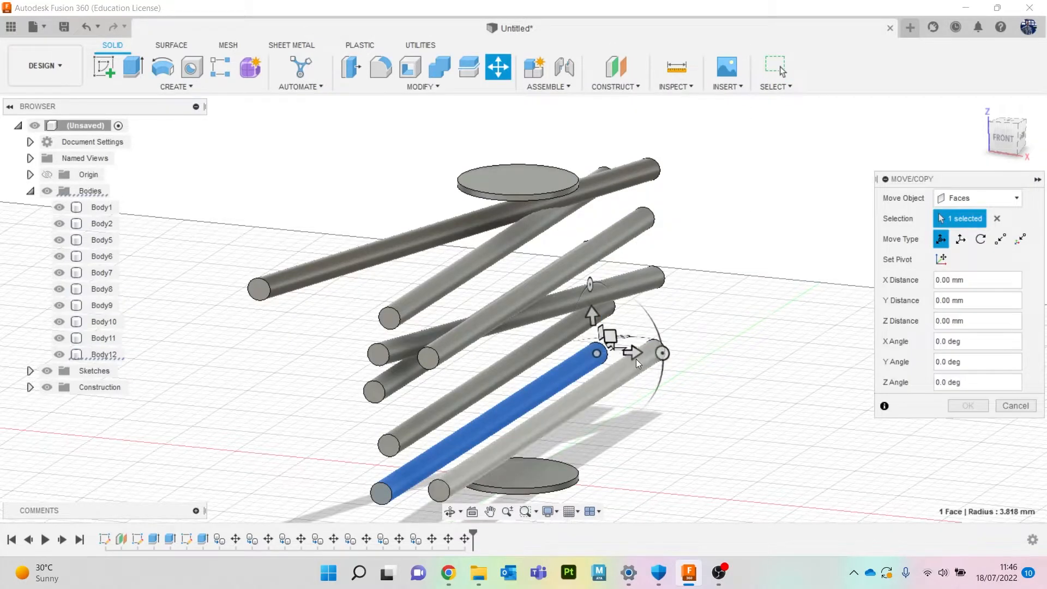
{"action": "left_click_drag", "start_coordinate": [590, 284], "coordinate": [585, 291]}
{"action": "left_click", "coordinate": [713, 390]}
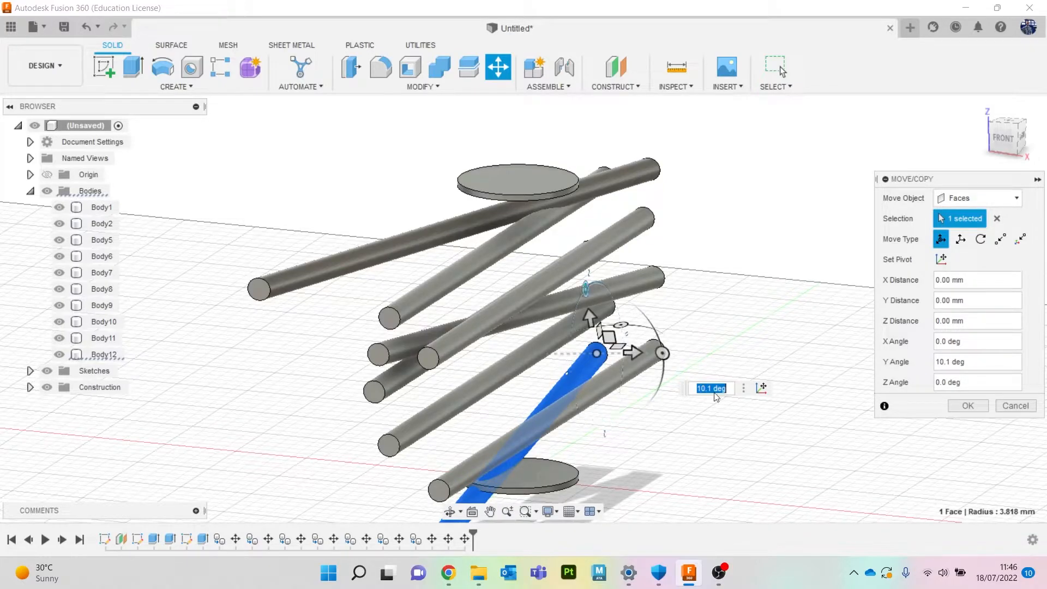
{"action": "left_click", "coordinate": [963, 406]}
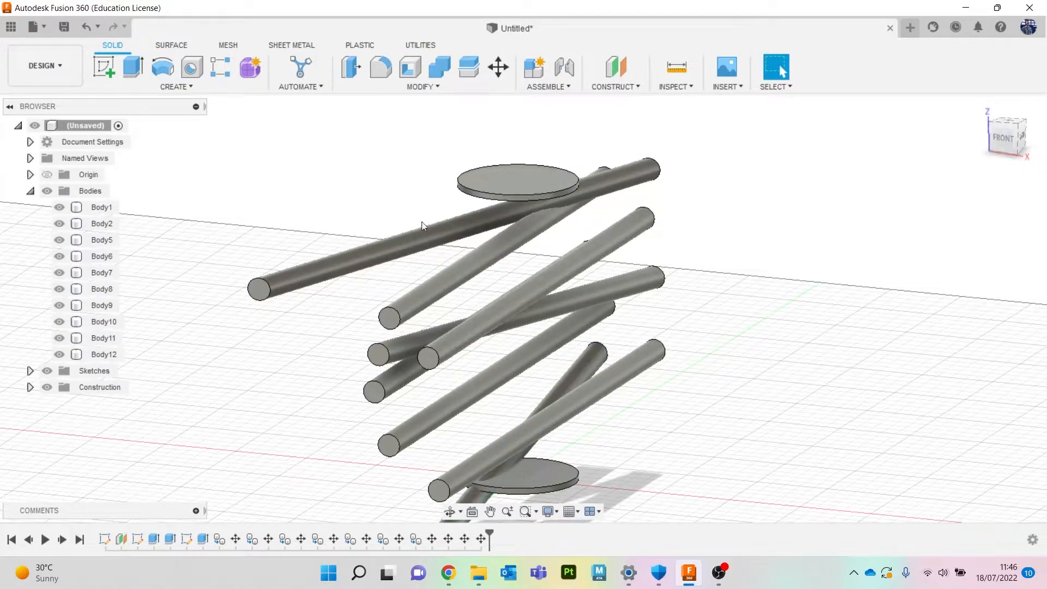
Start Automated Modeling and pick the bottom and top disc faces as faces to connect.
{"action": "left_click", "coordinate": [298, 71]}
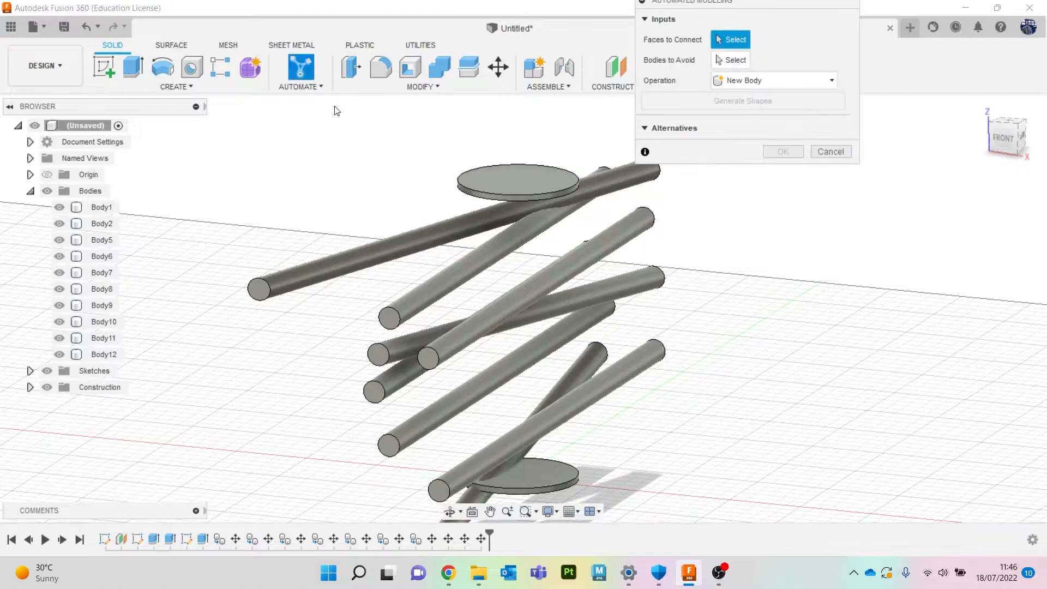
{"action": "left_click_drag", "start_coordinate": [747, 6], "coordinate": [707, 108]}
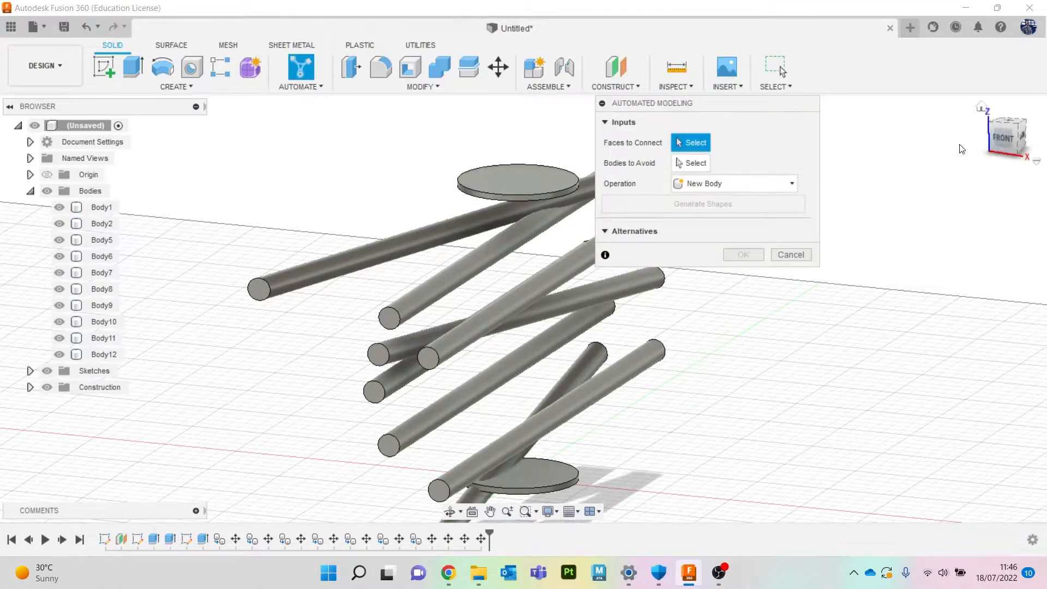
{"action": "left_click", "coordinate": [540, 476]}
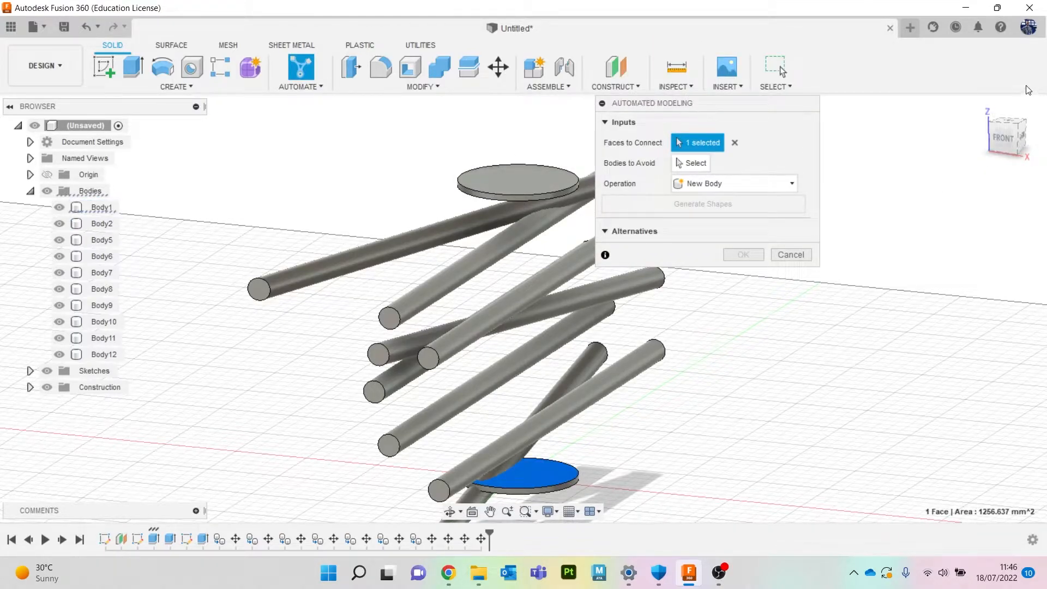
{"action": "left_click_drag", "start_coordinate": [1007, 131], "coordinate": [1004, 82]}
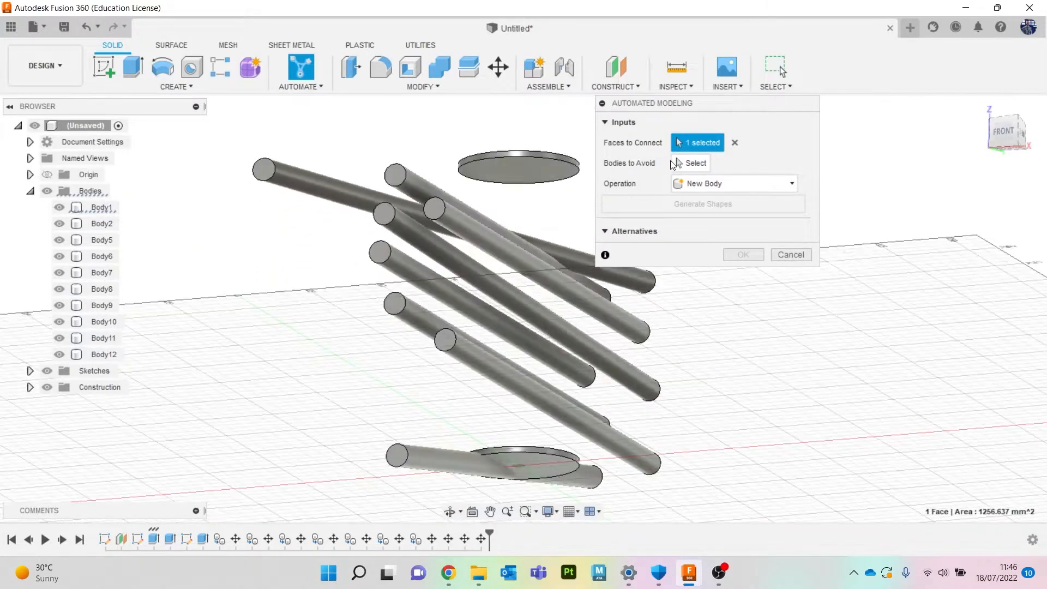
{"action": "left_click", "coordinate": [528, 184]}
Set all eight rod bodies as bodies to avoid.
{"action": "left_click", "coordinate": [696, 164]}
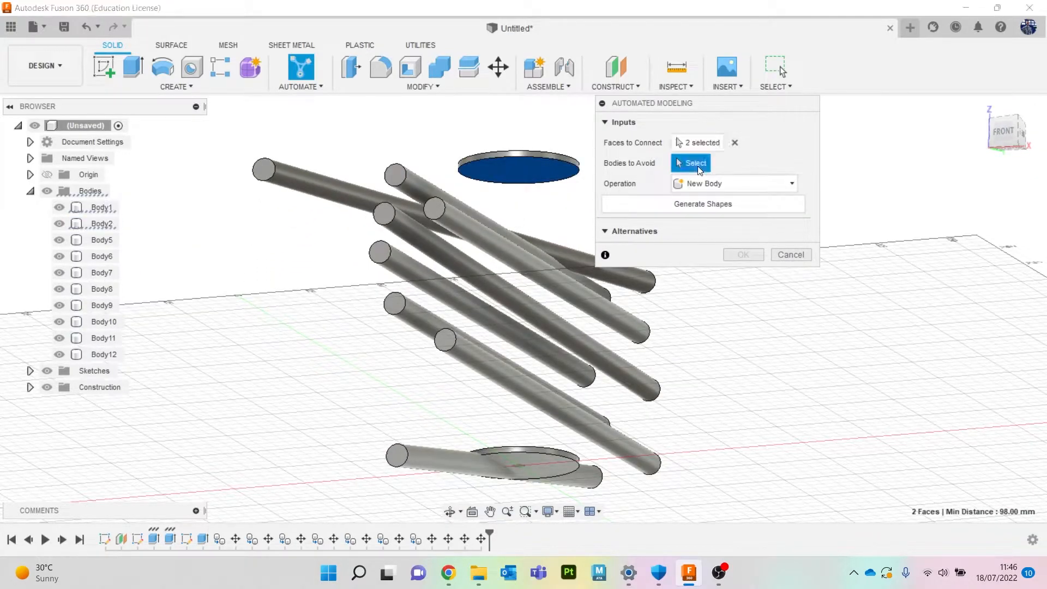
{"action": "left_click", "coordinate": [356, 199]}
{"action": "left_click", "coordinate": [417, 188]}
{"action": "left_click", "coordinate": [445, 213]}
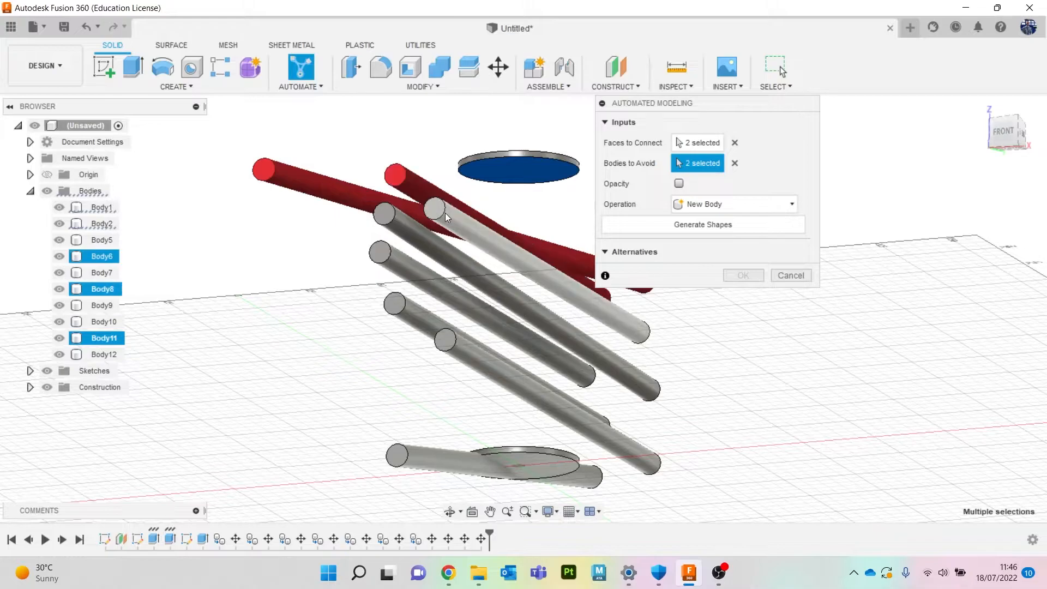
{"action": "left_click", "coordinate": [425, 242]}
{"action": "left_click", "coordinate": [404, 267]}
{"action": "left_click", "coordinate": [411, 313]}
{"action": "left_click", "coordinate": [458, 347]}
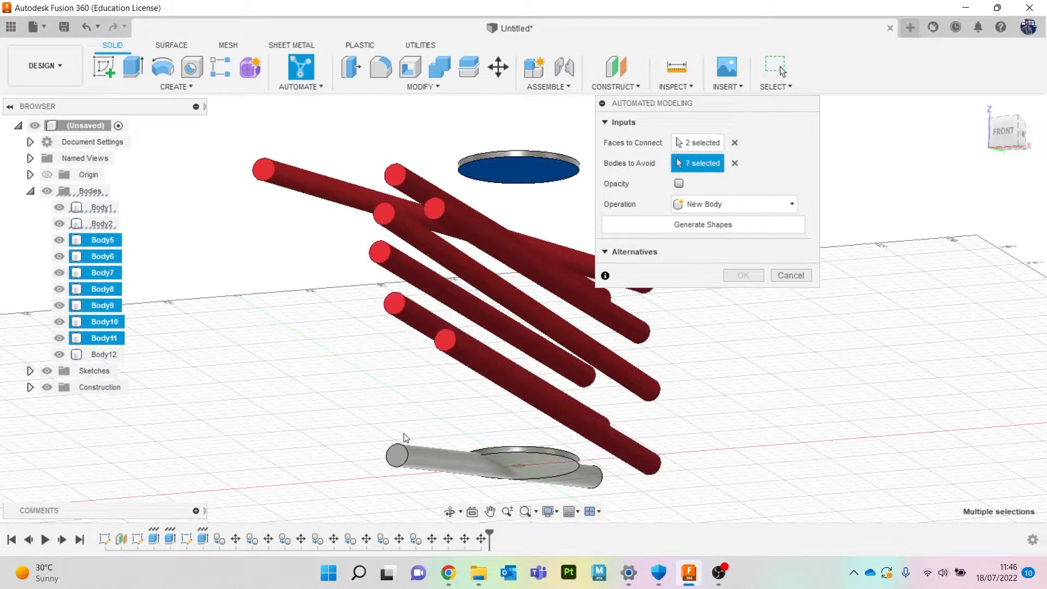
{"action": "left_click", "coordinate": [420, 454]}
{"action": "left_click", "coordinate": [1000, 132]}
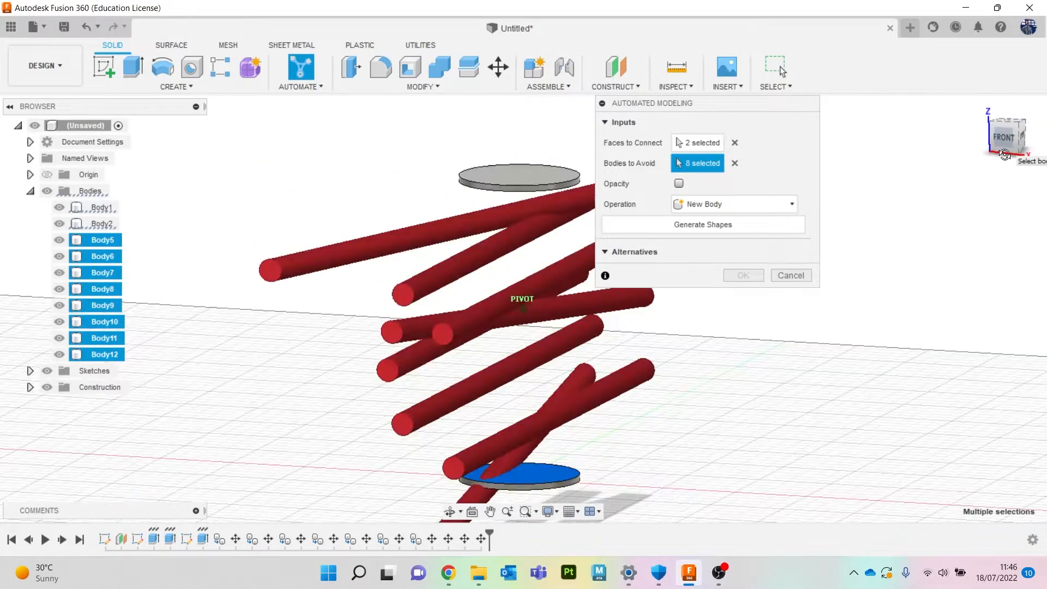
Generate the connecting shapes.
{"action": "left_click", "coordinate": [722, 226]}
{"action": "left_click_drag", "start_coordinate": [727, 103], "coordinate": [745, 33]}
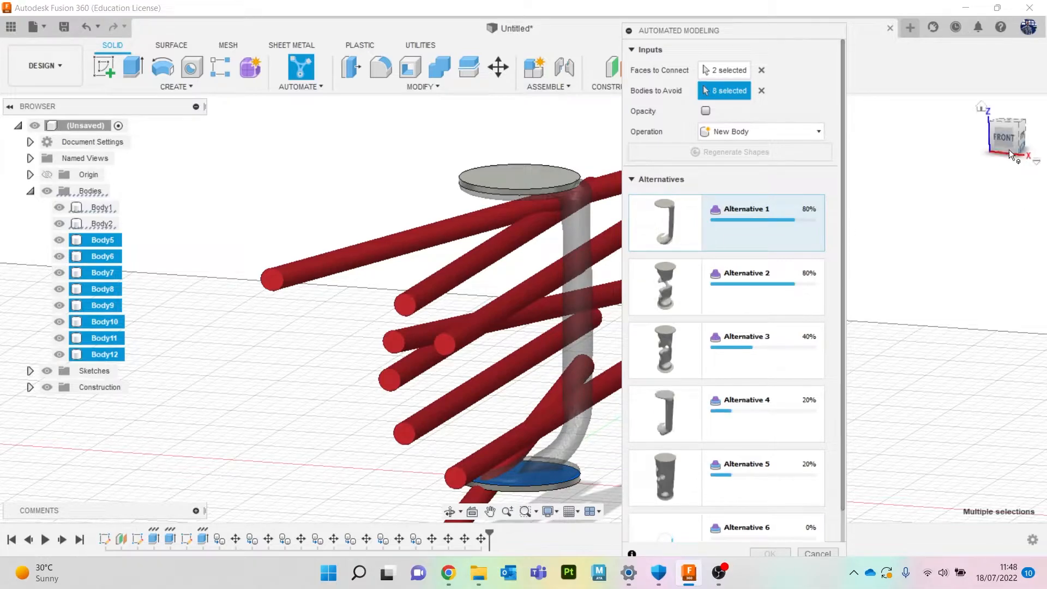
{"action": "left_click_drag", "start_coordinate": [763, 30], "coordinate": [796, 9]}
{"action": "scroll", "coordinate": [836, 328], "scroll_direction": "down", "scroll_amount": 2}
{"action": "scroll", "coordinate": [726, 331], "scroll_direction": "up", "scroll_amount": 1}
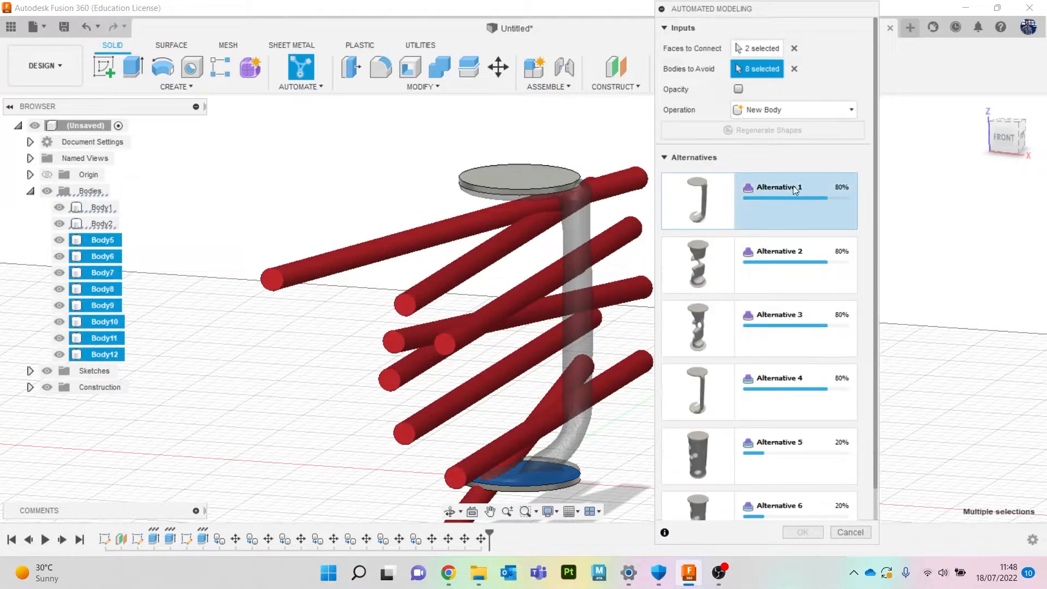
Preview Alternatives 2 and 3 from the front and rotated views.
{"action": "left_click", "coordinate": [993, 139]}
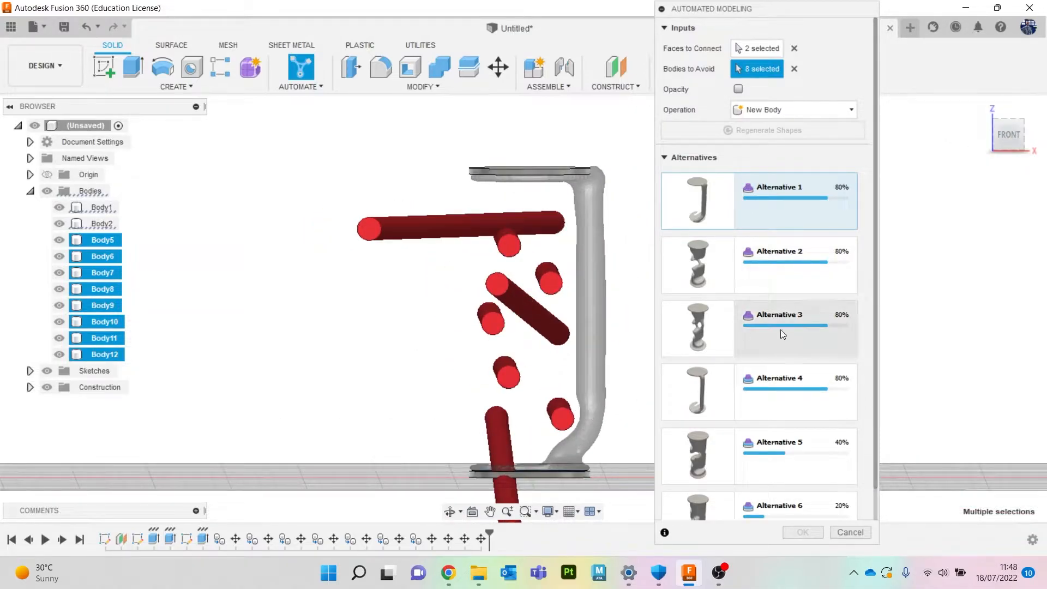
{"action": "left_click", "coordinate": [759, 267]}
{"action": "mouse_move", "coordinate": [1009, 145]}
{"action": "left_mouse_down"}
{"action": "mouse_move", "coordinate": [977, 150]}
{"action": "mouse_move", "coordinate": [1029, 147]}
{"action": "mouse_move", "coordinate": [1018, 137]}
{"action": "mouse_move", "coordinate": [1000, 145]}
{"action": "left_mouse_up"}
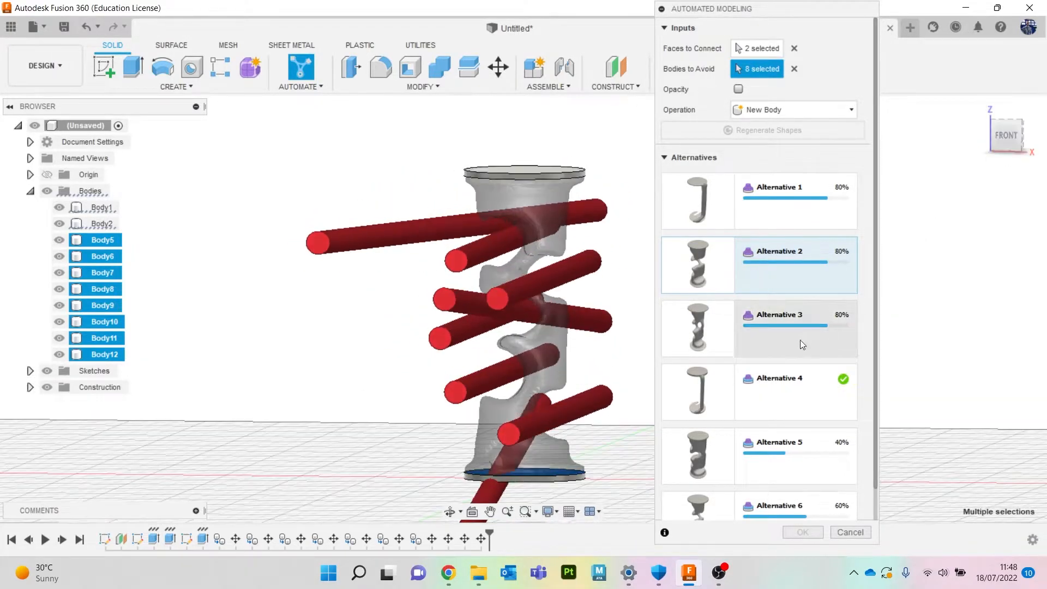
{"action": "left_click", "coordinate": [780, 342]}
{"action": "left_click", "coordinate": [1003, 142]}
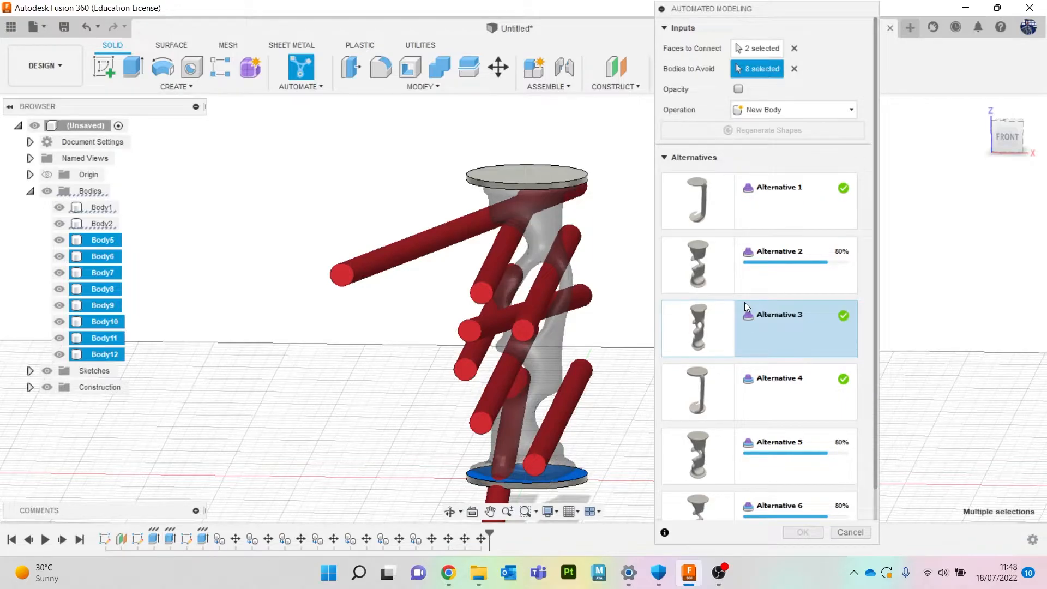
Preview Alternatives 5 and 6 from the back view.
{"action": "scroll", "coordinate": [744, 303], "scroll_direction": "down", "scroll_amount": 1}
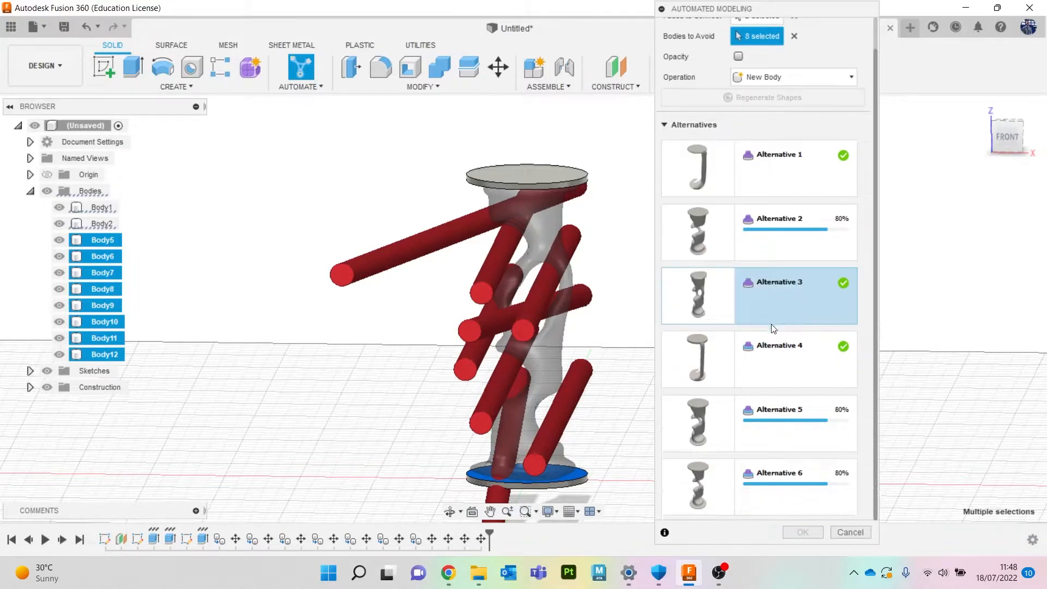
{"action": "left_click", "coordinate": [783, 434]}
{"action": "mouse_move", "coordinate": [1005, 143]}
{"action": "left_mouse_down"}
{"action": "mouse_move", "coordinate": [1044, 148]}
{"action": "mouse_move", "coordinate": [996, 158]}
{"action": "left_mouse_up"}
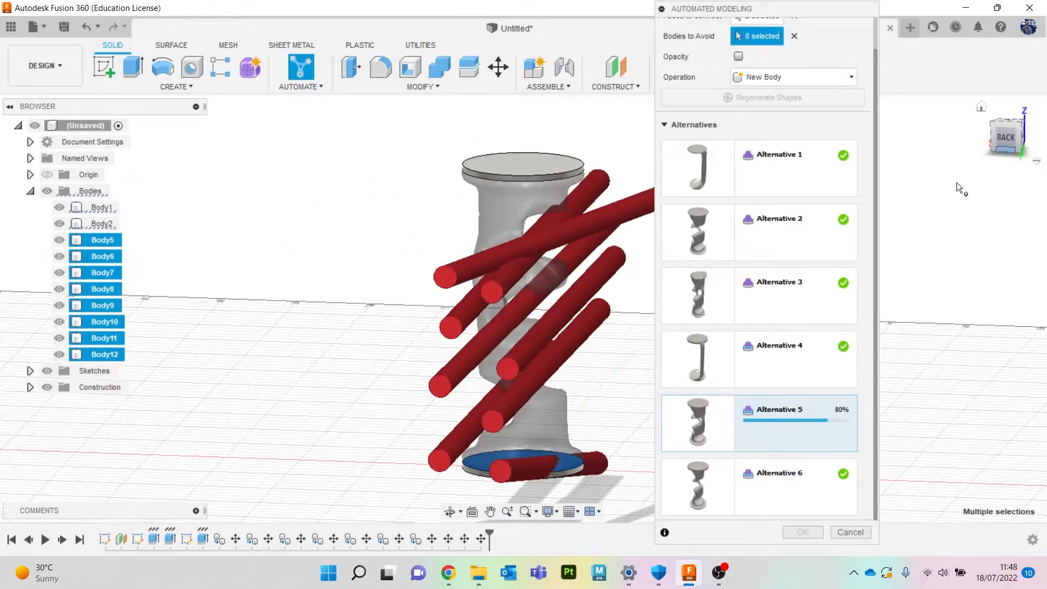
{"action": "left_click", "coordinate": [745, 484]}
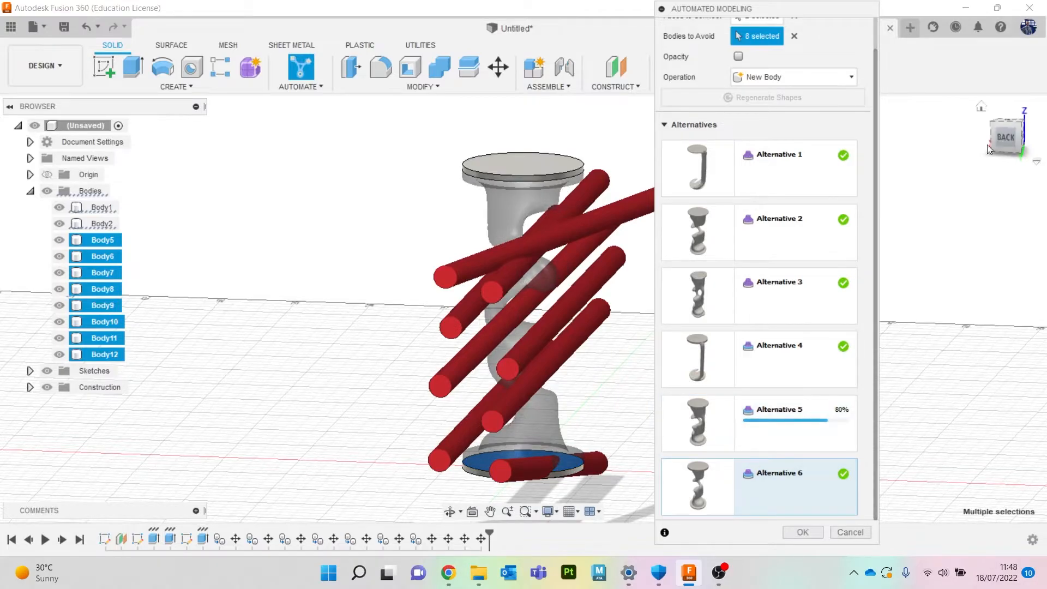
Accept Alternative 6 as the connecting shape and close Automated Modeling.
{"action": "mouse_move", "coordinate": [1019, 151]}
{"action": "left_mouse_down"}
{"action": "mouse_move", "coordinate": [1041, 140]}
{"action": "mouse_move", "coordinate": [1014, 148]}
{"action": "left_mouse_up"}
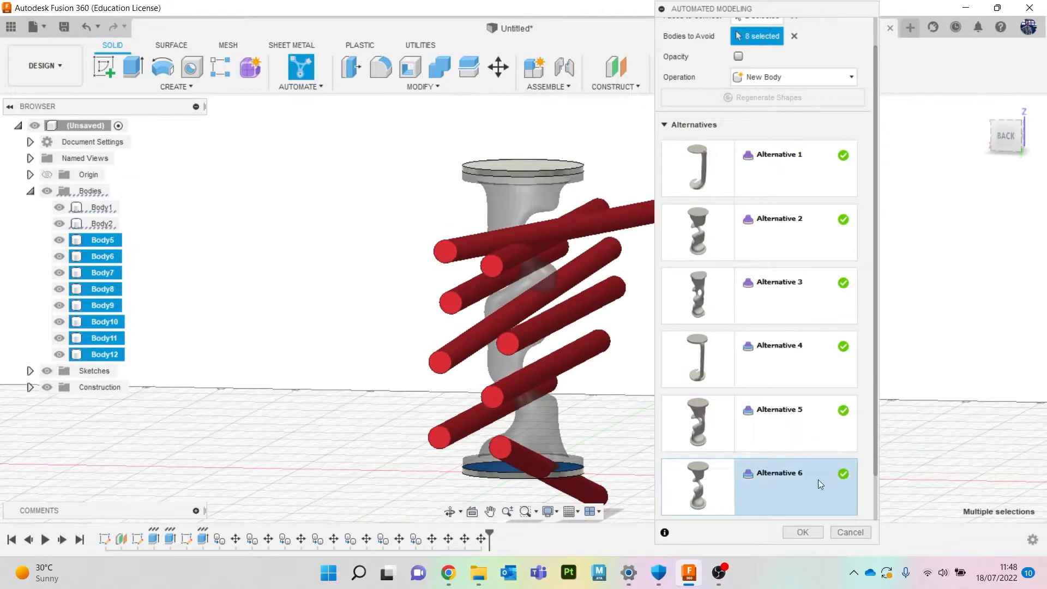
{"action": "left_click", "coordinate": [806, 529]}
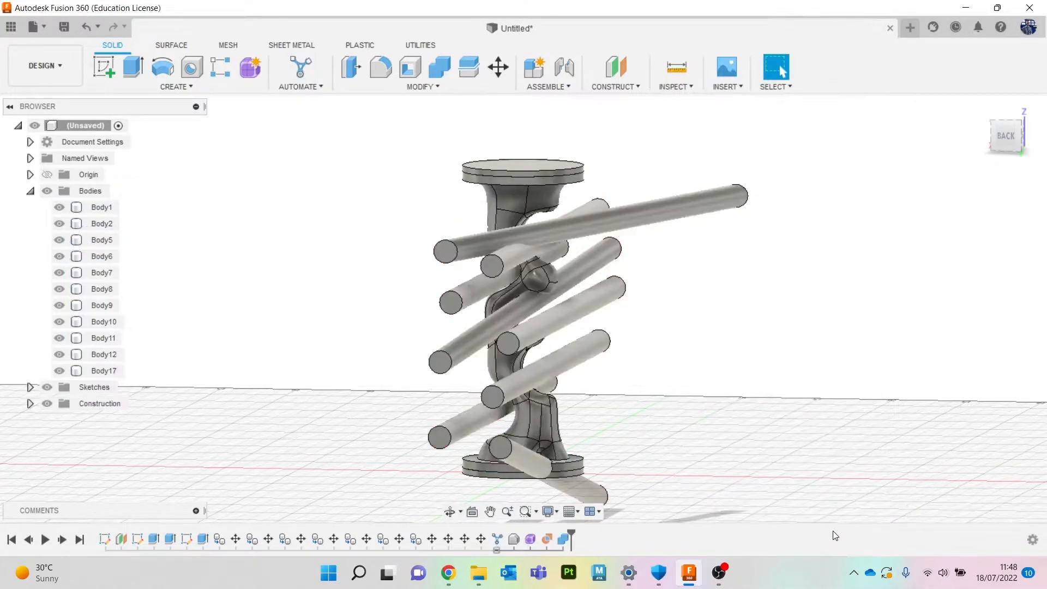
Hide the eight obstacle rod bodies and the two original disc bodies, leaving only the generated connector.
{"action": "left_click", "coordinate": [60, 223]}
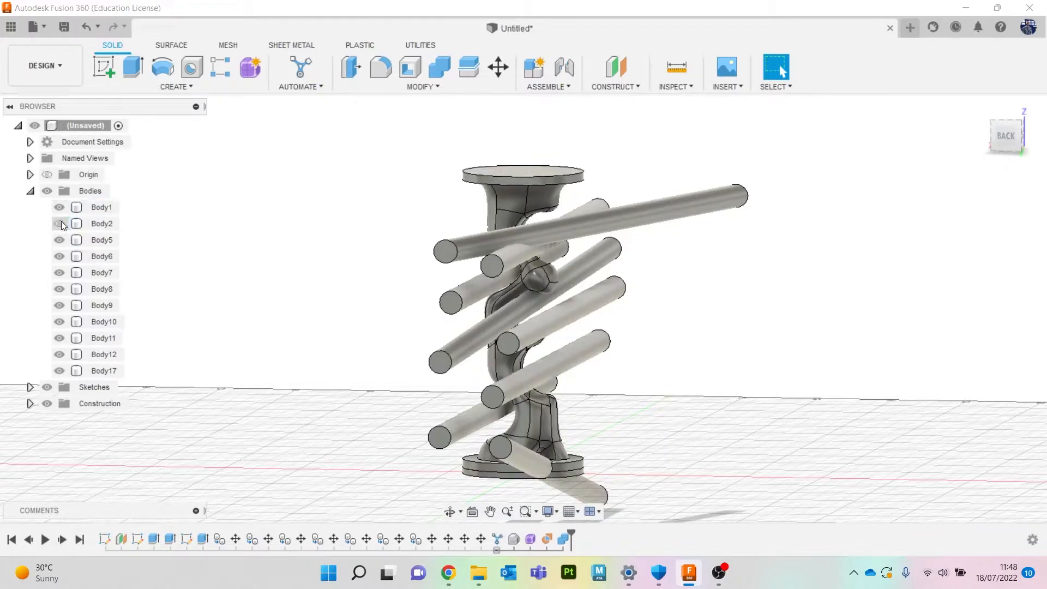
{"action": "left_click", "coordinate": [59, 224]}
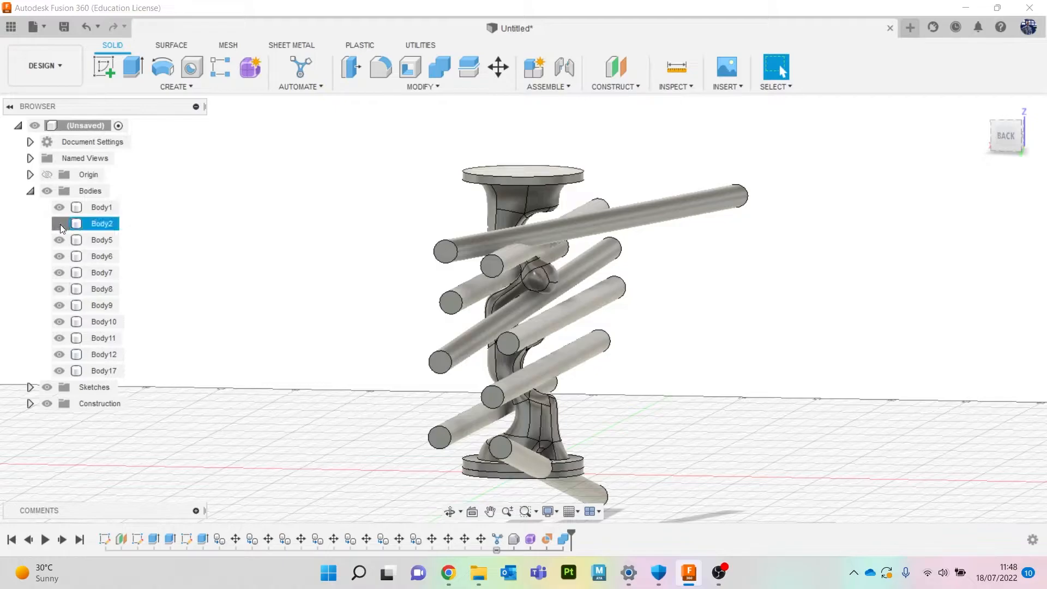
{"action": "left_click", "coordinate": [634, 219]}
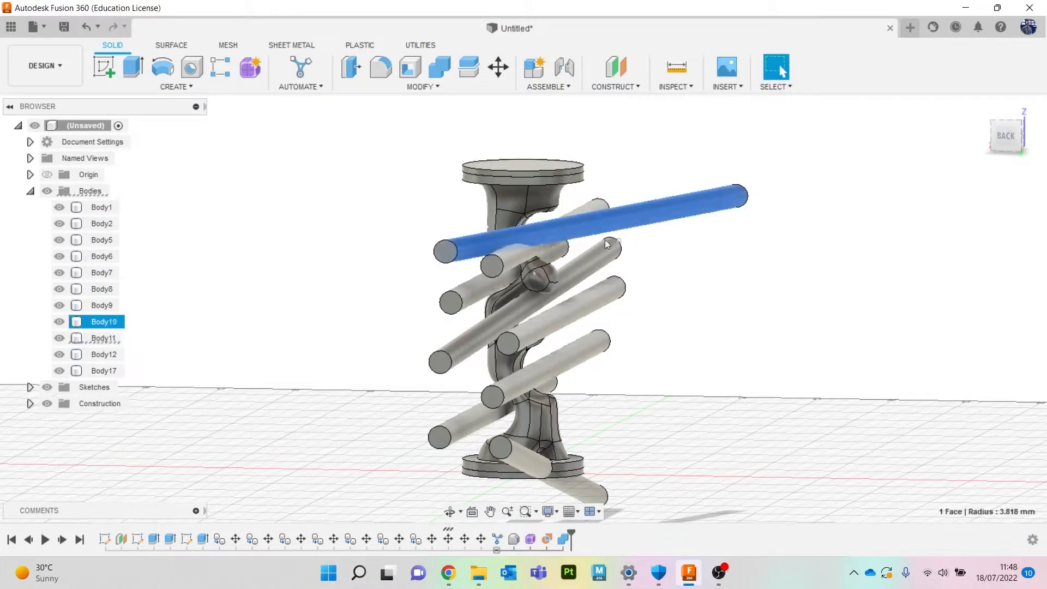
{"action": "left_click", "coordinate": [486, 269], "text": "ctrl"}
{"action": "left_click", "coordinate": [469, 290], "text": "ctrl"}
{"action": "left_click", "coordinate": [456, 343], "text": "ctrl"}
{"action": "left_click", "coordinate": [533, 325], "text": "ctrl"}
{"action": "left_click", "coordinate": [516, 260], "text": "ctrl"}
{"action": "left_click", "coordinate": [537, 366], "text": "ctrl"}
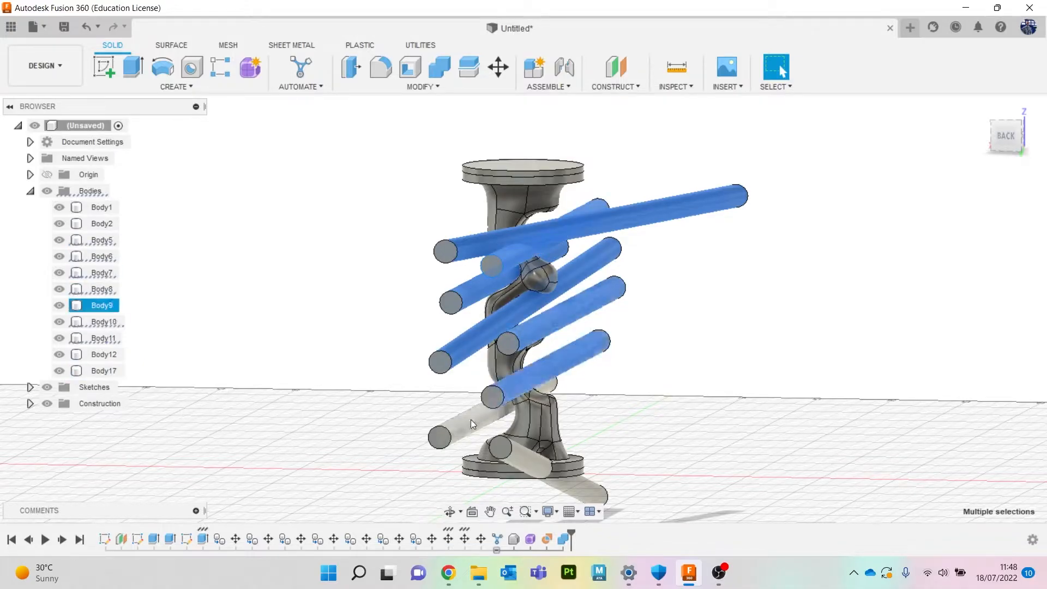
{"action": "left_click", "coordinate": [462, 424], "text": "ctrl"}
{"action": "left_click", "coordinate": [525, 461], "text": "ctrl"}
{"action": "key", "text": "v"}
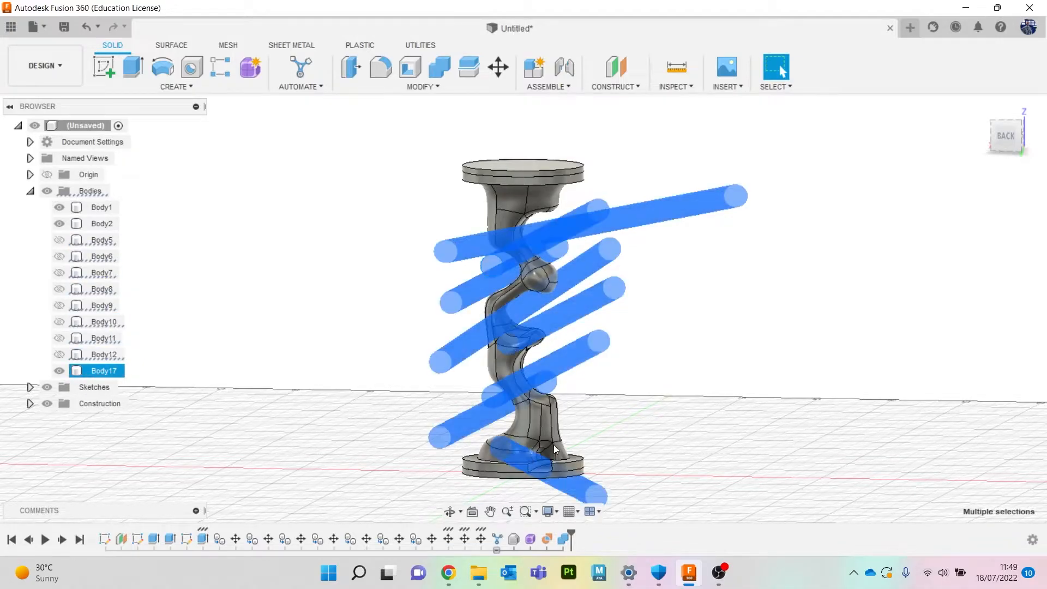
{"action": "left_click", "coordinate": [719, 391]}
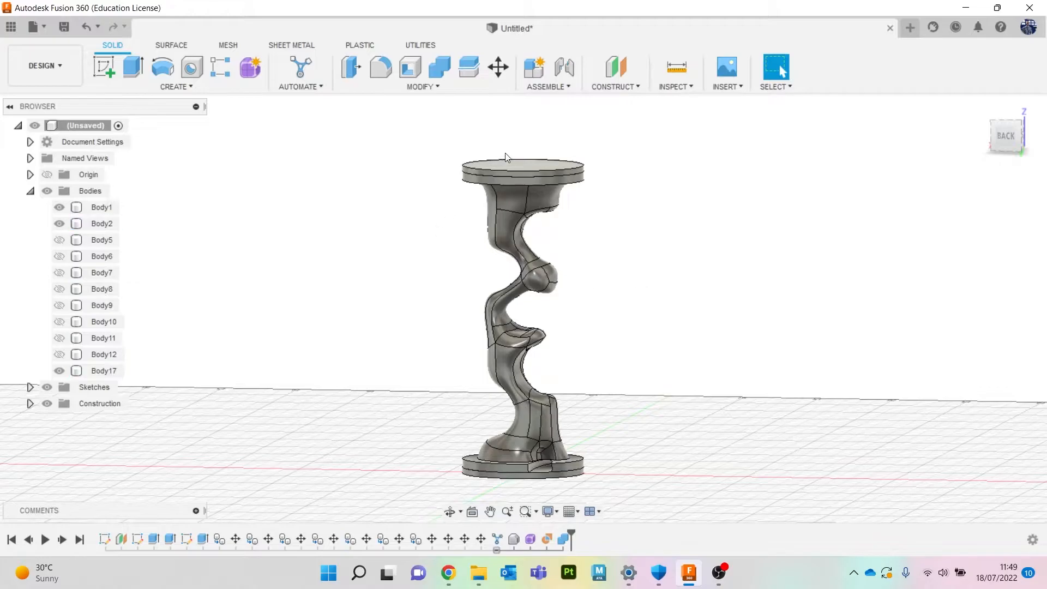
{"action": "left_click", "coordinate": [58, 223]}
{"action": "left_click", "coordinate": [59, 207]}
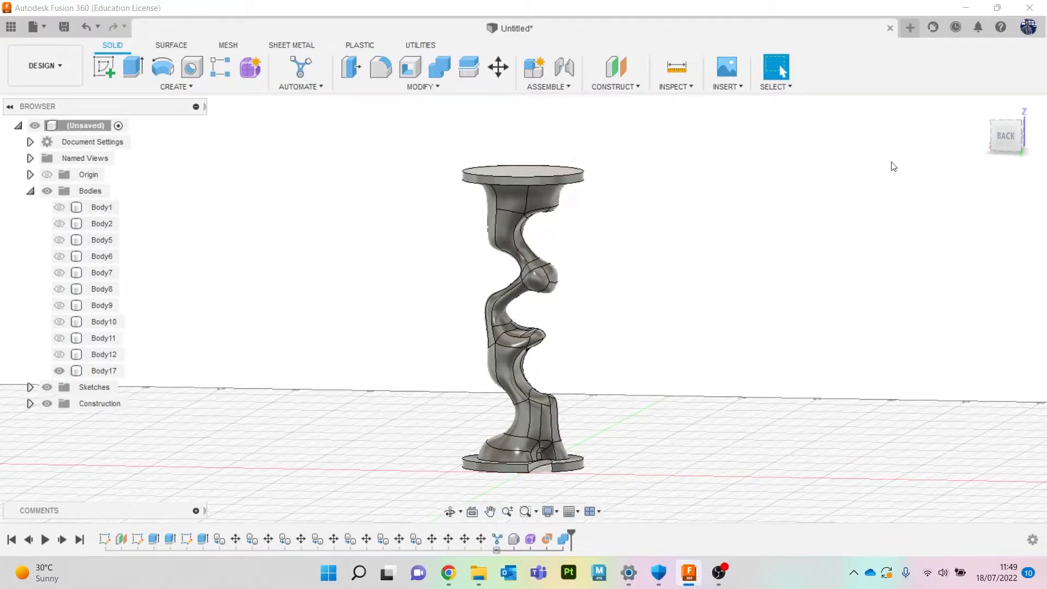
Edit the connector's T-spline form, moving one face on the upper bulge about 6.4 mm, and finish the form.
{"action": "mouse_move", "coordinate": [1006, 149]}
{"action": "left_mouse_down"}
{"action": "mouse_move", "coordinate": [993, 177]}
{"action": "mouse_move", "coordinate": [946, 183]}
{"action": "mouse_move", "coordinate": [872, 139]}
{"action": "mouse_move", "coordinate": [971, 181]}
{"action": "mouse_move", "coordinate": [1005, 144]}
{"action": "mouse_move", "coordinate": [996, 87]}
{"action": "mouse_move", "coordinate": [999, 121]}
{"action": "left_mouse_up"}
{"action": "middle_click_drag", "start_coordinate": [532, 261], "coordinate": [548, 335], "text": "shift"}
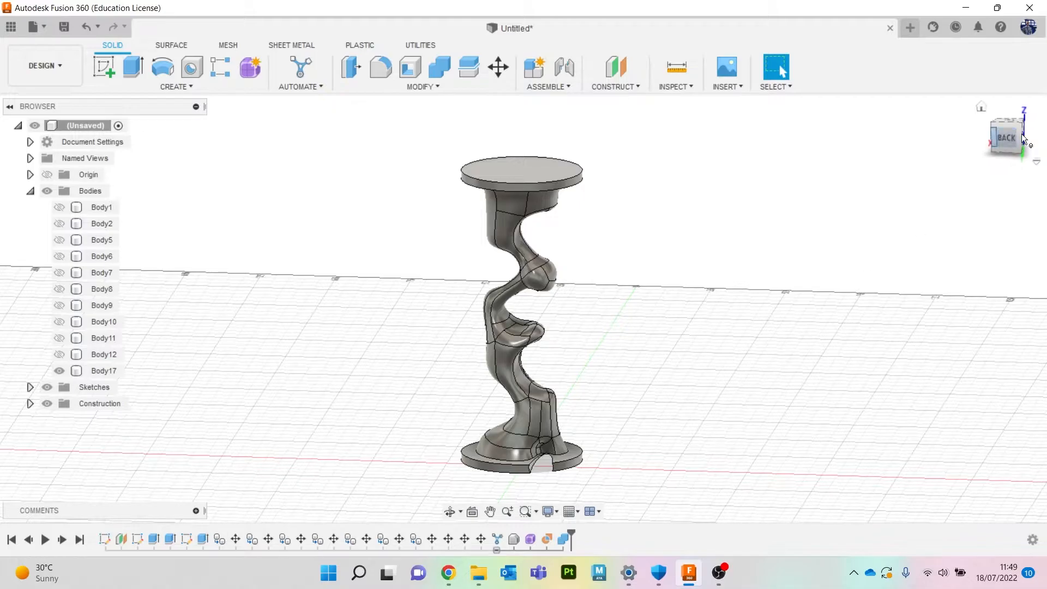
{"action": "mouse_move", "coordinate": [1007, 138]}
{"action": "left_mouse_down"}
{"action": "mouse_move", "coordinate": [1005, 127]}
{"action": "mouse_move", "coordinate": [1032, 146]}
{"action": "mouse_move", "coordinate": [1006, 158]}
{"action": "left_mouse_up"}
{"action": "middle_click_drag", "start_coordinate": [756, 349], "coordinate": [757, 311], "text": "shift"}
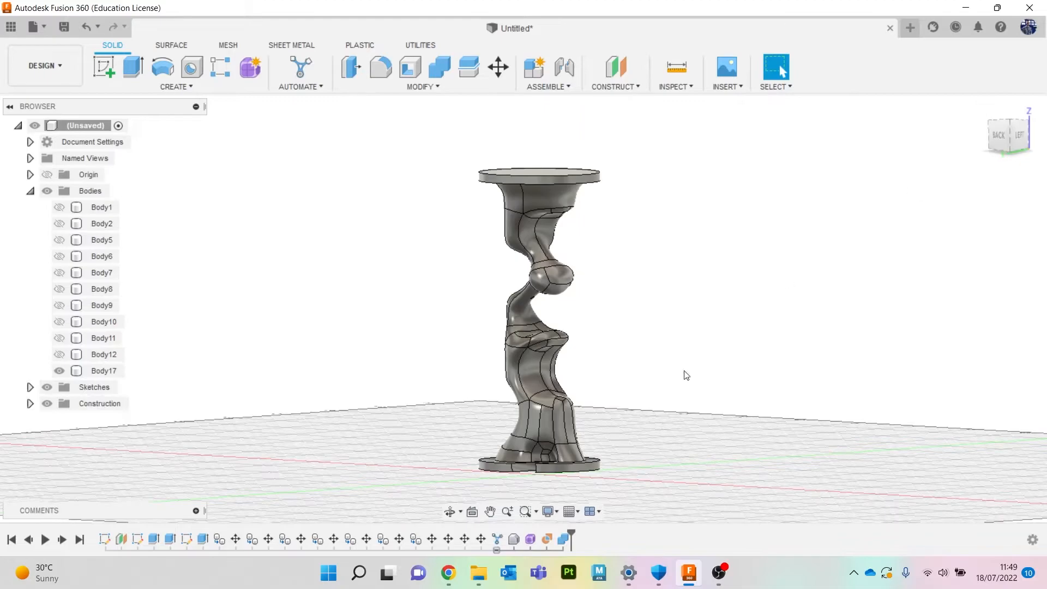
{"action": "right_click", "coordinate": [532, 539]}
{"action": "left_click", "coordinate": [583, 419]}
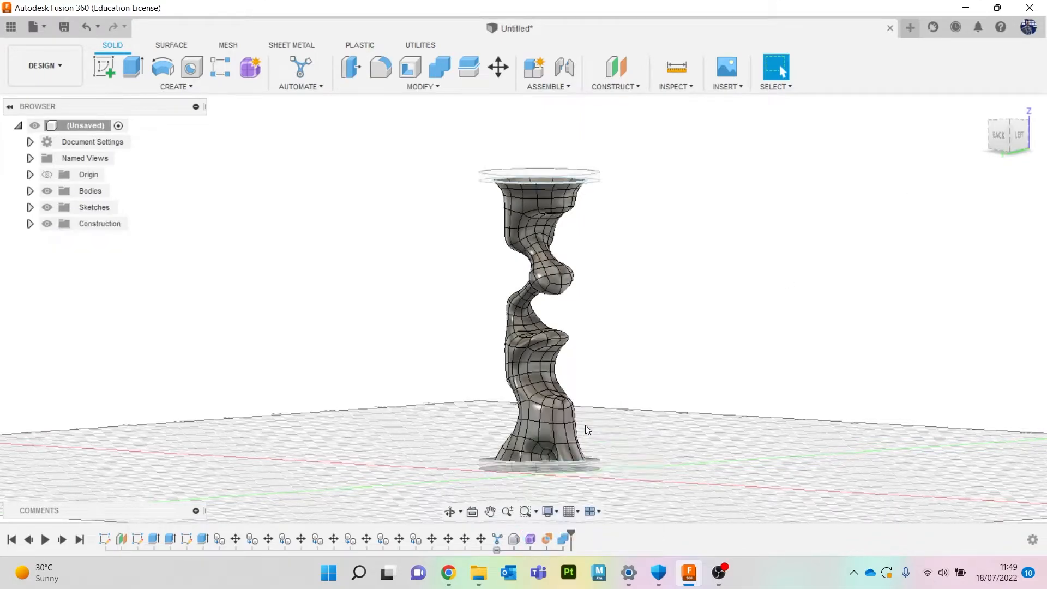
{"action": "scroll", "coordinate": [530, 321], "scroll_direction": "up", "scroll_amount": 3}
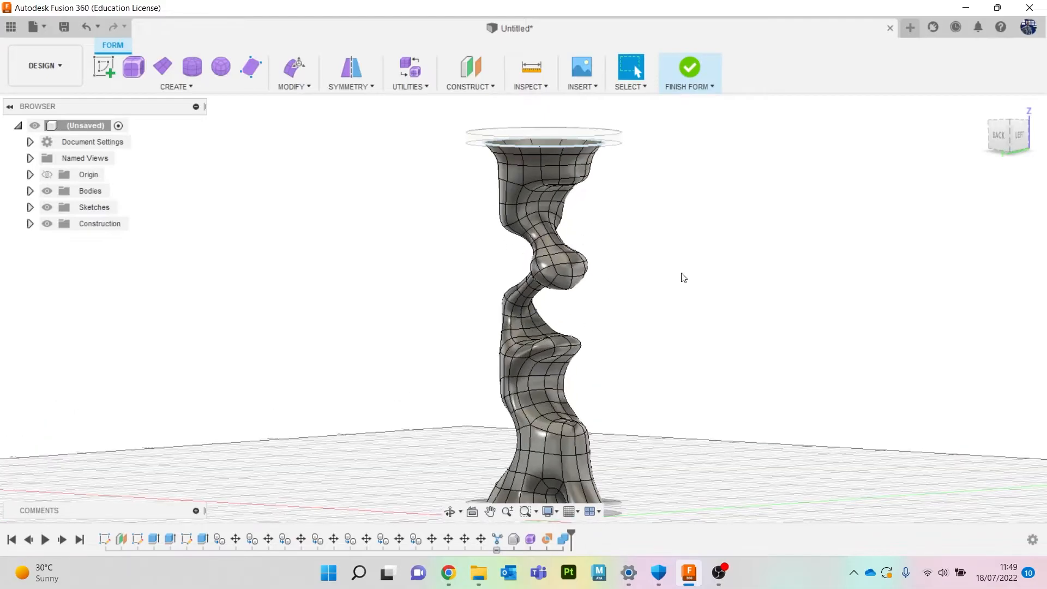
{"action": "left_click_drag", "start_coordinate": [1002, 135], "coordinate": [758, 268]}
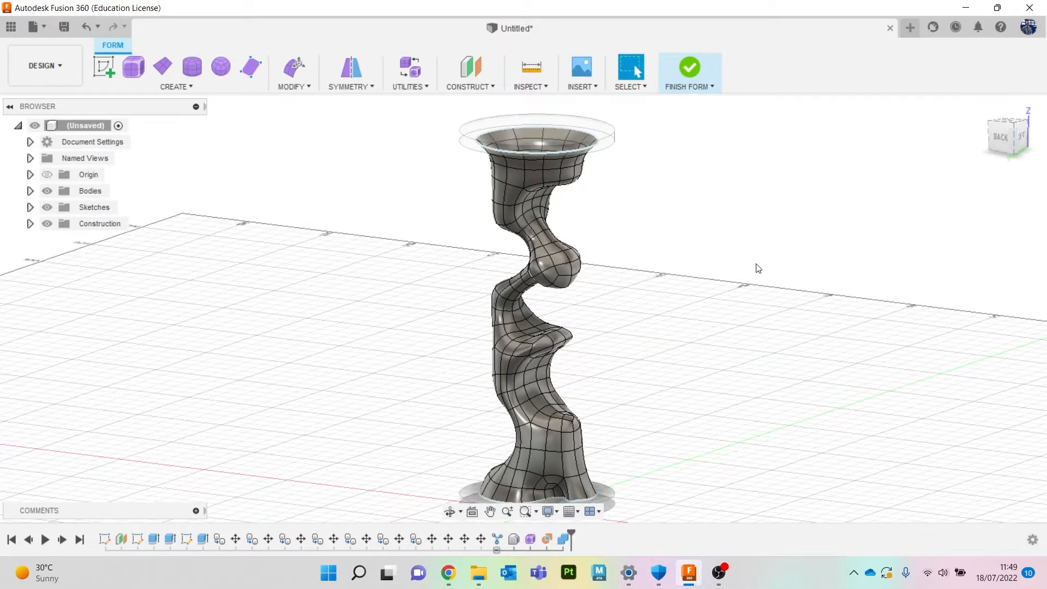
{"action": "right_click", "coordinate": [683, 232]}
{"action": "left_click", "coordinate": [714, 213]}
{"action": "scroll", "coordinate": [528, 295], "scroll_direction": "up", "scroll_amount": 5}
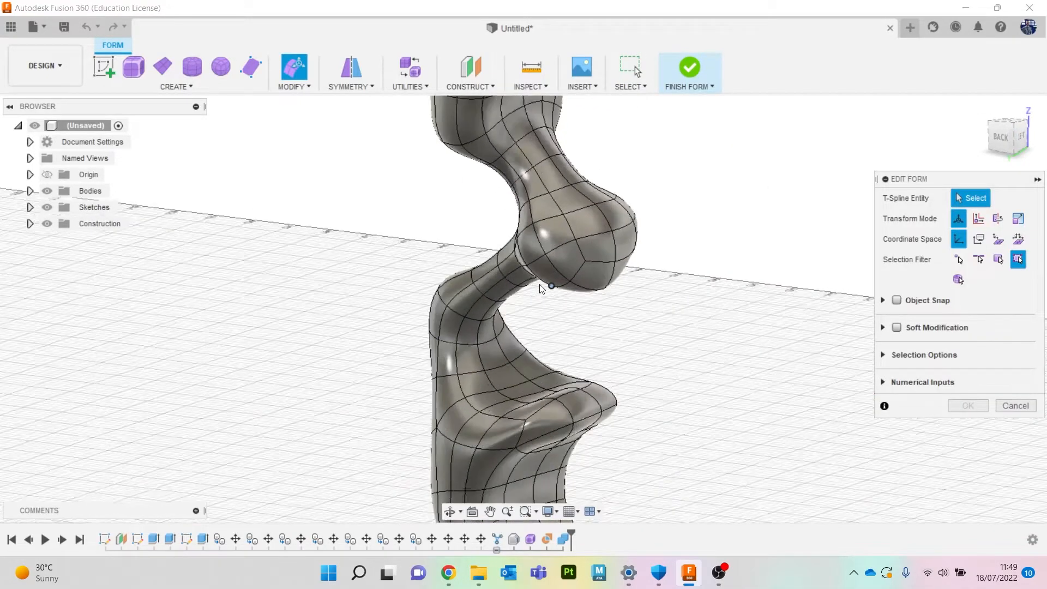
{"action": "left_click", "coordinate": [607, 238]}
{"action": "left_click_drag", "start_coordinate": [603, 243], "coordinate": [627, 253]}
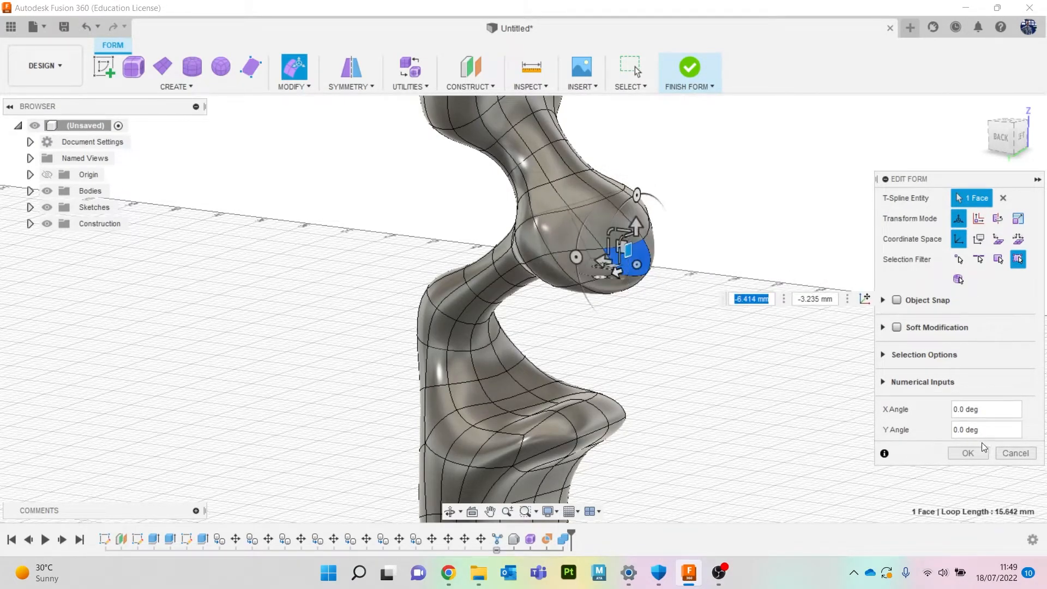
{"action": "left_click", "coordinate": [968, 453]}
{"action": "scroll", "coordinate": [714, 413], "scroll_direction": "down", "scroll_amount": 8}
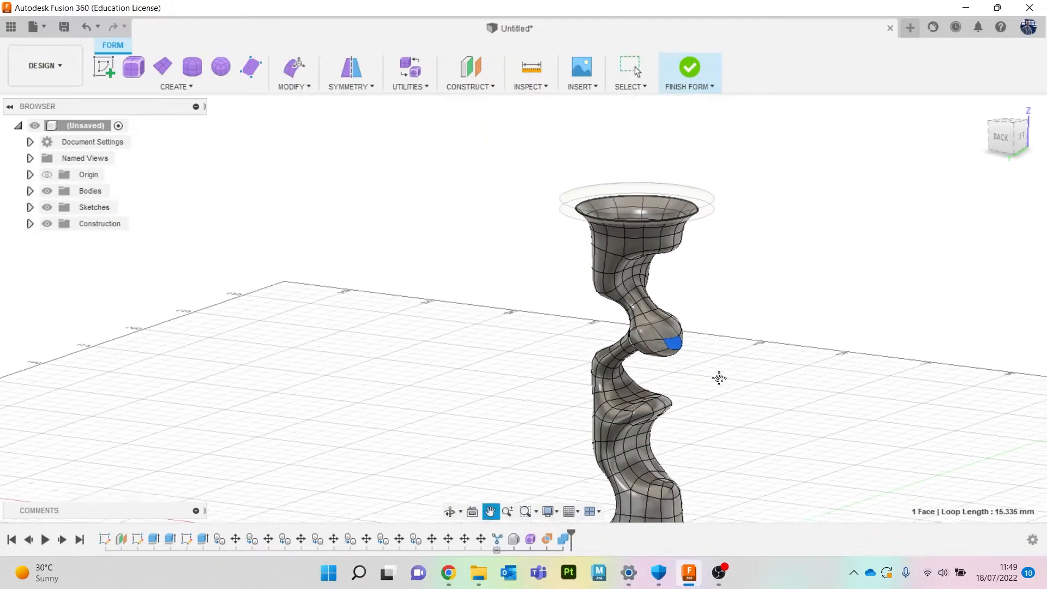
{"action": "left_click", "coordinate": [1000, 139]}
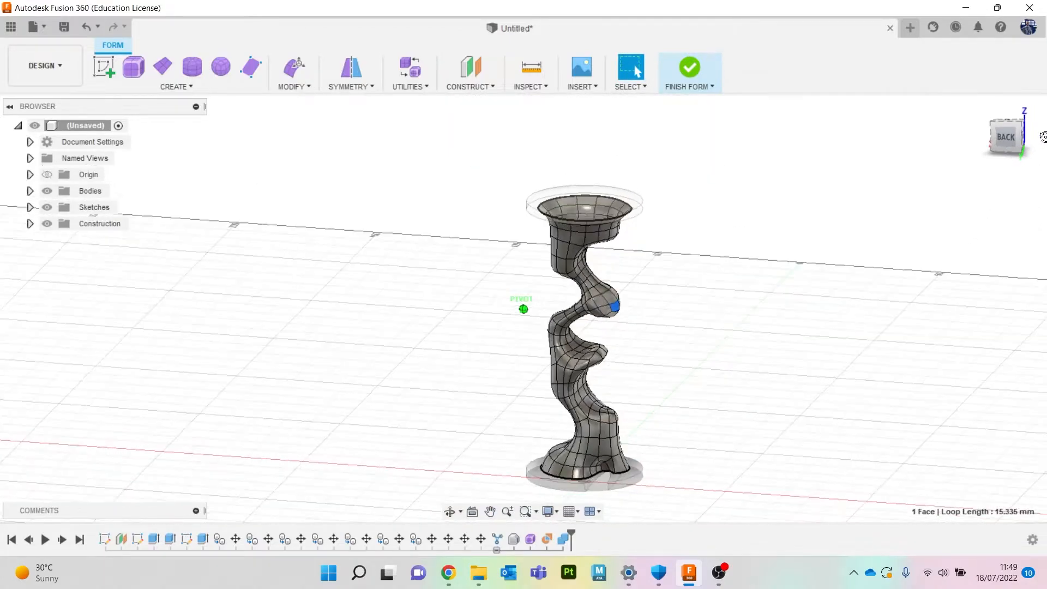
{"action": "left_click", "coordinate": [690, 69]}
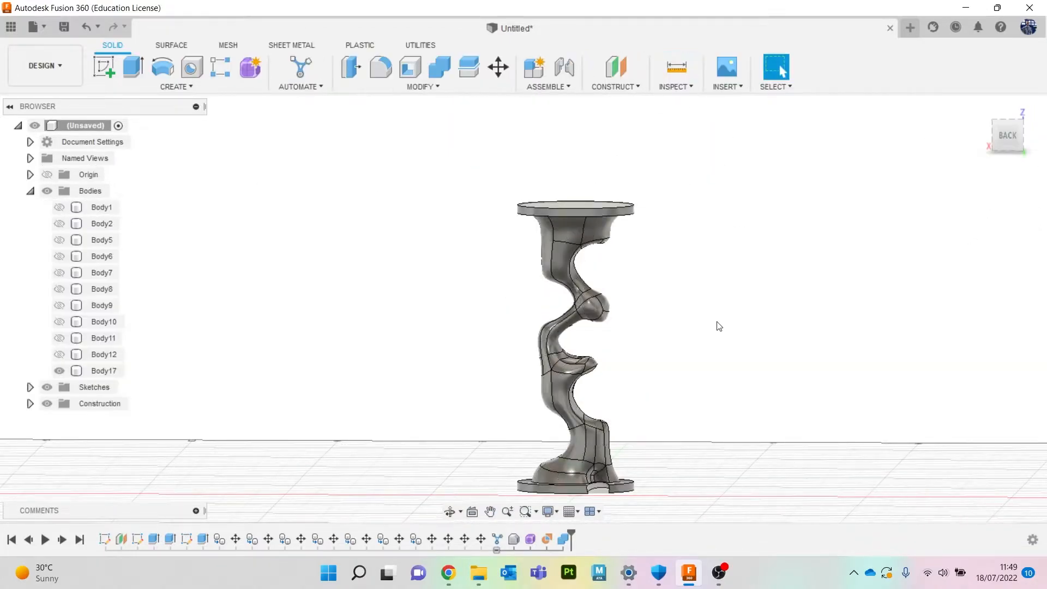
Sketch several rectangles around a central 40 by 60 mm rectangle on the ground plane.
{"action": "left_click_drag", "start_coordinate": [1014, 155], "coordinate": [990, 158]}
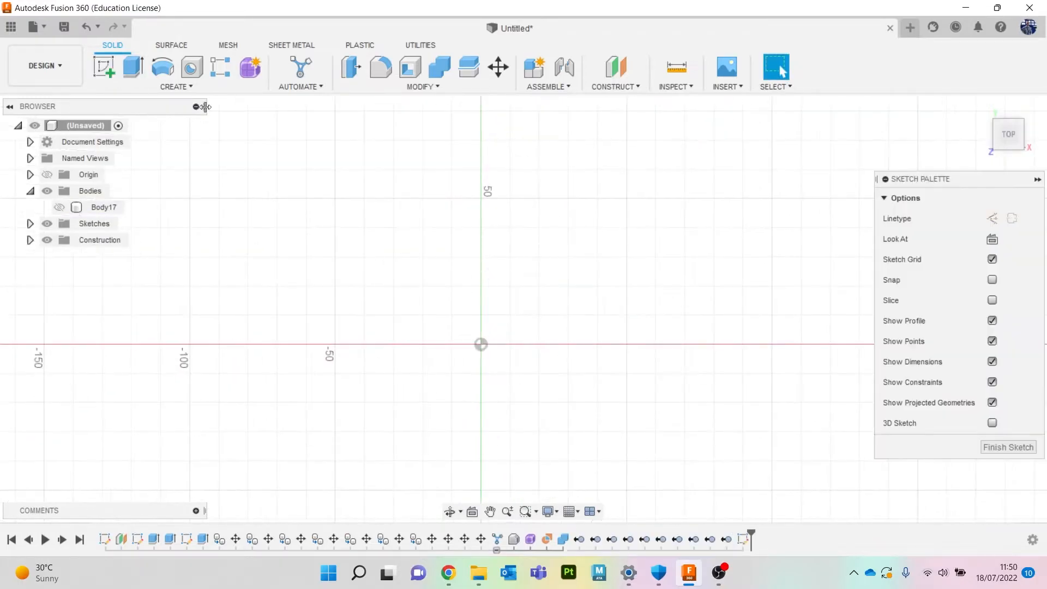
{"action": "key", "text": "r"}
{"action": "key", "text": "Return"}
{"action": "scroll", "coordinate": [581, 307], "scroll_direction": "down", "scroll_amount": 5}
{"action": "key", "text": "r"}
{"action": "left_click", "coordinate": [652, 217]}
{"action": "left_click", "coordinate": [695, 274]}
{"action": "left_click", "coordinate": [371, 192]}
{"action": "left_click", "coordinate": [419, 247]}
{"action": "left_click", "coordinate": [371, 401]}
Constrain the surrounding rectangles equal to the central rectangle and finish the sketch.
{"action": "left_click", "coordinate": [442, 67]}
{"action": "left_click", "coordinate": [393, 135]}
{"action": "left_click", "coordinate": [538, 283]}
{"action": "left_click", "coordinate": [400, 136]}
{"action": "key", "text": "ctrl+z"}
{"action": "left_click", "coordinate": [444, 72]}
{"action": "left_click", "coordinate": [392, 136]}
{"action": "left_click", "coordinate": [545, 283]}
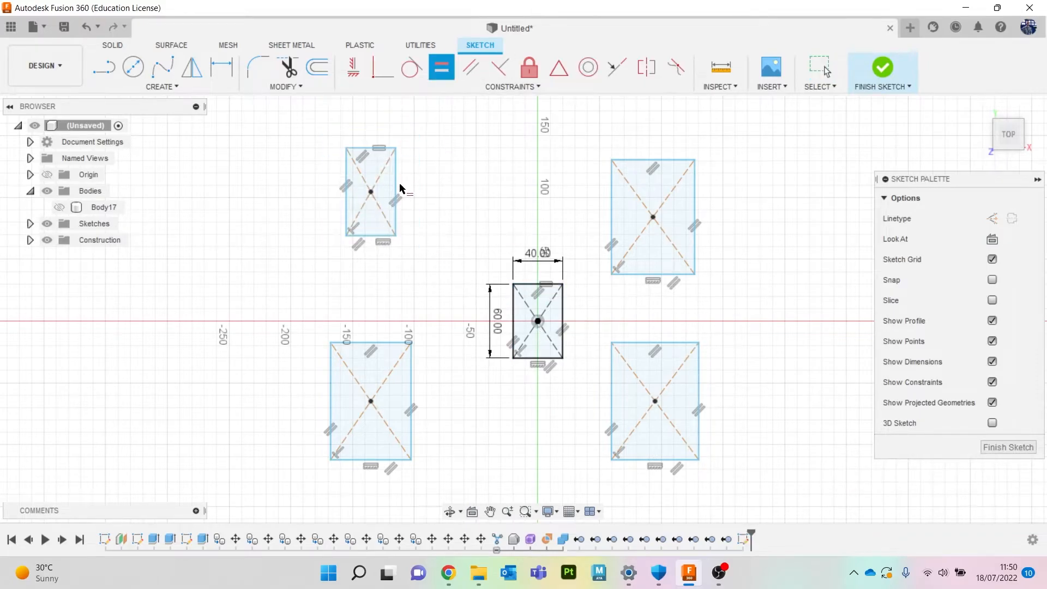
{"action": "left_click", "coordinate": [534, 285]}
{"action": "left_click", "coordinate": [631, 382]}
{"action": "left_click", "coordinate": [563, 341]}
{"action": "left_click", "coordinate": [384, 342]}
{"action": "left_click", "coordinate": [545, 284]}
{"action": "left_click", "coordinate": [395, 387]}
{"action": "left_click", "coordinate": [523, 358]}
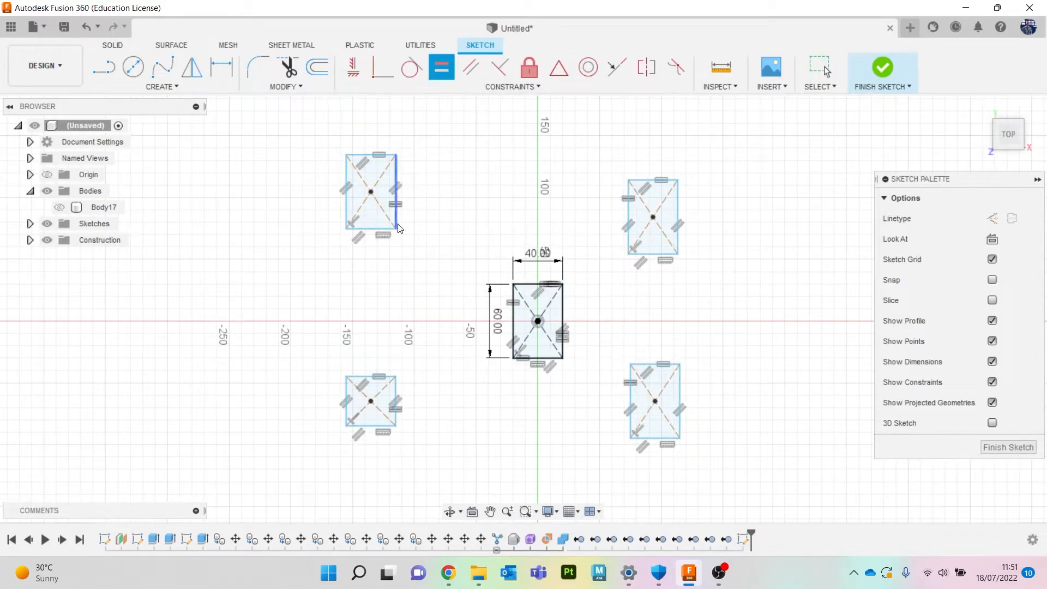
{"action": "left_click", "coordinate": [452, 70]}
{"action": "left_click", "coordinate": [513, 332]}
{"action": "left_click", "coordinate": [882, 67]}
Move the surrounding rectangles up to different heights, entering 80 mm for one of them.
{"action": "double_click", "coordinate": [360, 295]}
{"action": "key", "text": "m"}
{"action": "left_click_drag", "start_coordinate": [340, 237], "coordinate": [339, 215]}
{"action": "left_click", "coordinate": [968, 425]}
{"action": "double_click", "coordinate": [542, 235]}
{"action": "left_click_drag", "start_coordinate": [499, 179], "coordinate": [498, 135]}
{"action": "right_click", "coordinate": [631, 240]}
{"action": "left_click", "coordinate": [575, 261]}
{"action": "double_click", "coordinate": [649, 323]}
{"action": "right_click", "coordinate": [648, 314]}
{"action": "left_click", "coordinate": [592, 336]}
{"action": "left_click_drag", "start_coordinate": [692, 301], "coordinate": [707, 297]}
{"action": "key", "text": "Return"}
{"action": "right_click", "coordinate": [703, 334]}
{"action": "double_click", "coordinate": [565, 369]}
{"action": "right_click", "coordinate": [611, 334]}
{"action": "left_click", "coordinate": [559, 353]}
{"action": "type", "text": "80"}
{"action": "key", "text": "Return"}
{"action": "mouse_move", "coordinate": [1012, 146]}
{"action": "left_mouse_down"}
{"action": "mouse_move", "coordinate": [1023, 132]}
{"action": "mouse_move", "coordinate": [1018, 147]}
{"action": "left_mouse_up"}
Extrude each rectangle into a 2 mm thick plate.
{"action": "left_click", "coordinate": [531, 320]}
{"action": "type", "text": "2"}
{"action": "left_click", "coordinate": [30, 240]}
{"action": "left_click", "coordinate": [59, 305]}
{"action": "left_click", "coordinate": [346, 293]}
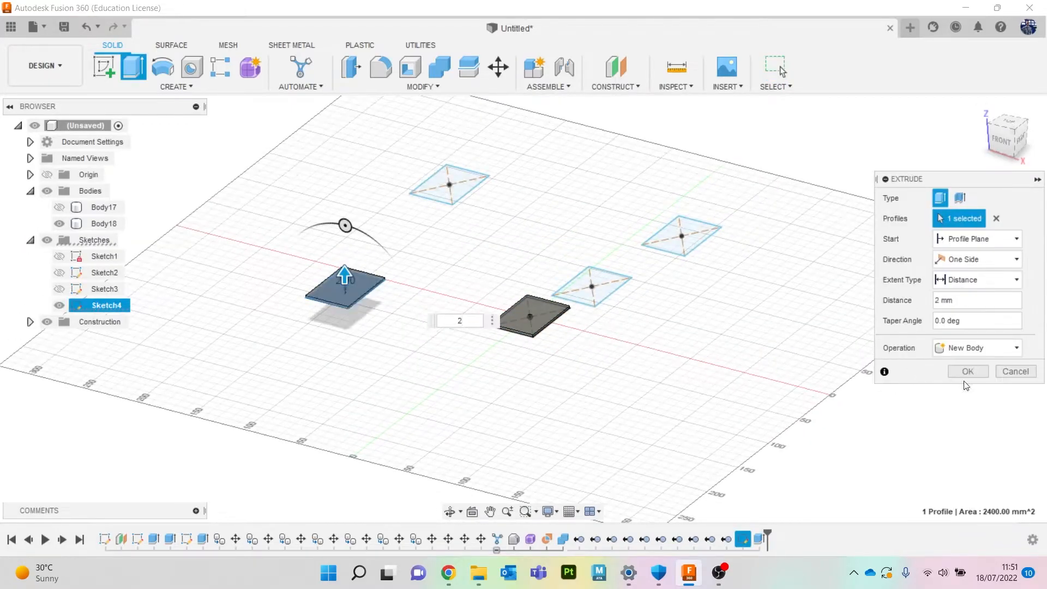
{"action": "left_click", "coordinate": [60, 322]}
{"action": "left_click", "coordinate": [449, 188]}
{"action": "left_click", "coordinate": [967, 371]}
{"action": "left_click", "coordinate": [592, 294]}
{"action": "left_click", "coordinate": [968, 372]}
{"action": "left_click", "coordinate": [682, 243]}
{"action": "left_click", "coordinate": [968, 372]}
Sketch a circle of about 5.2 mm radius and extrude it symmetrically about 176 mm into a rod.
{"action": "left_click_drag", "start_coordinate": [1003, 142], "coordinate": [1013, 131]}
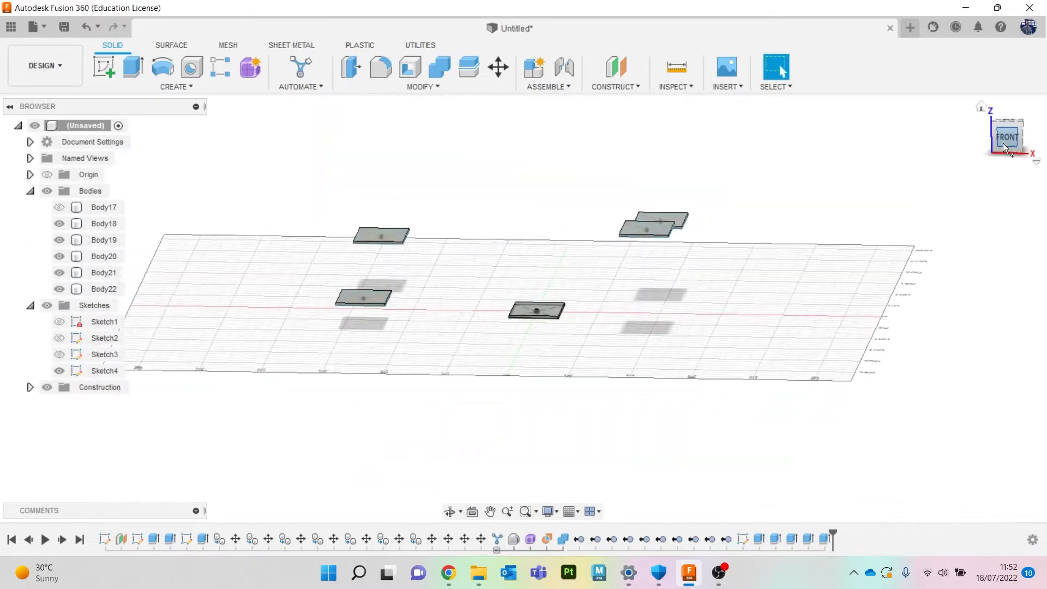
{"action": "left_click", "coordinate": [104, 67]}
{"action": "left_click", "coordinate": [514, 303]}
{"action": "left_click", "coordinate": [133, 67]}
{"action": "left_click", "coordinate": [444, 312]}
{"action": "left_click", "coordinate": [882, 68]}
{"action": "left_click", "coordinate": [133, 67]}
{"action": "left_click_drag", "start_coordinate": [504, 276], "coordinate": [630, 170]}
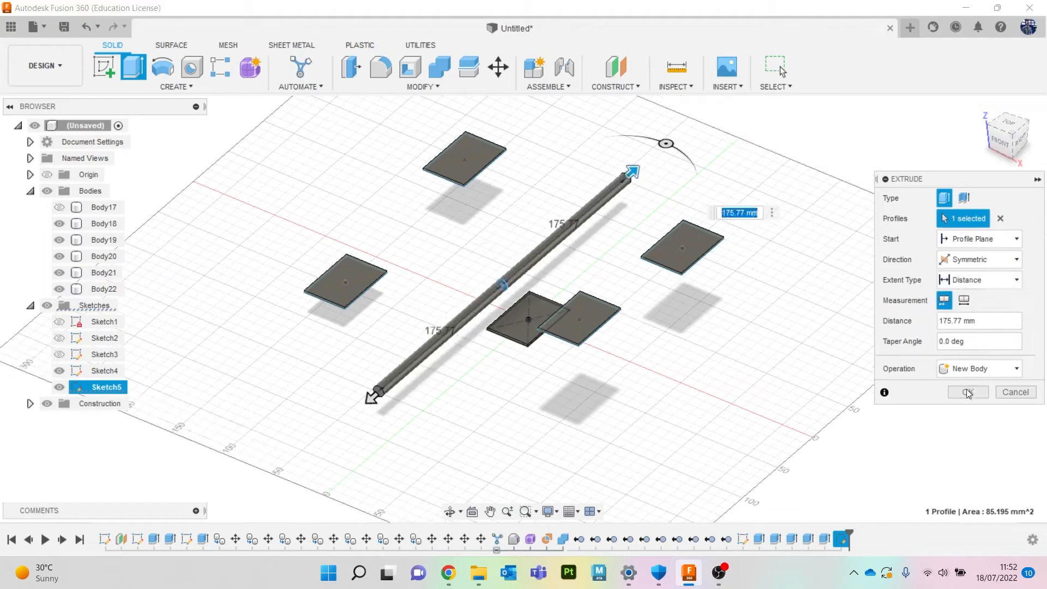
{"action": "left_click", "coordinate": [969, 390]}
Paste several copies of the rod, shifting each sideways to form a row of parallel rods.
{"action": "left_click", "coordinate": [1003, 143]}
{"action": "left_click", "coordinate": [97, 309]}
{"action": "key", "text": "ctrl+v"}
{"action": "left_click_drag", "start_coordinate": [518, 270], "coordinate": [644, 257]}
{"action": "key", "text": "ctrl+v"}
{"action": "key", "text": "ctrl+v"}
{"action": "key", "text": "ctrl+v"}
{"action": "left_click", "coordinate": [965, 427]}
{"action": "key", "text": "ctrl+v"}
{"action": "left_click", "coordinate": [960, 427]}
{"action": "key", "text": "ctrl+v"}
{"action": "left_click", "coordinate": [968, 426]}
{"action": "key", "text": "ctrl+v"}
{"action": "left_click", "coordinate": [979, 426]}
{"action": "key", "text": "ctrl+v"}
{"action": "left_click_drag", "start_coordinate": [517, 270], "coordinate": [610, 254]}
{"action": "left_click", "coordinate": [962, 426]}
{"action": "mouse_move", "coordinate": [1008, 136]}
{"action": "left_mouse_down"}
{"action": "mouse_move", "coordinate": [999, 150]}
{"action": "mouse_move", "coordinate": [981, 139]}
{"action": "mouse_move", "coordinate": [1006, 150]}
{"action": "left_mouse_up"}
{"action": "left_click", "coordinate": [1003, 137]}
{"action": "key", "text": "ctrl+v"}
{"action": "left_click", "coordinate": [967, 426]}
{"action": "left_click", "coordinate": [627, 284]}
{"action": "key", "text": "m"}
{"action": "left_click", "coordinate": [1000, 139]}
{"action": "left_click_drag", "start_coordinate": [705, 185], "coordinate": [689, 203]}
{"action": "type", "text": "180"}
{"action": "left_click_drag", "start_coordinate": [1009, 135], "coordinate": [994, 133]}
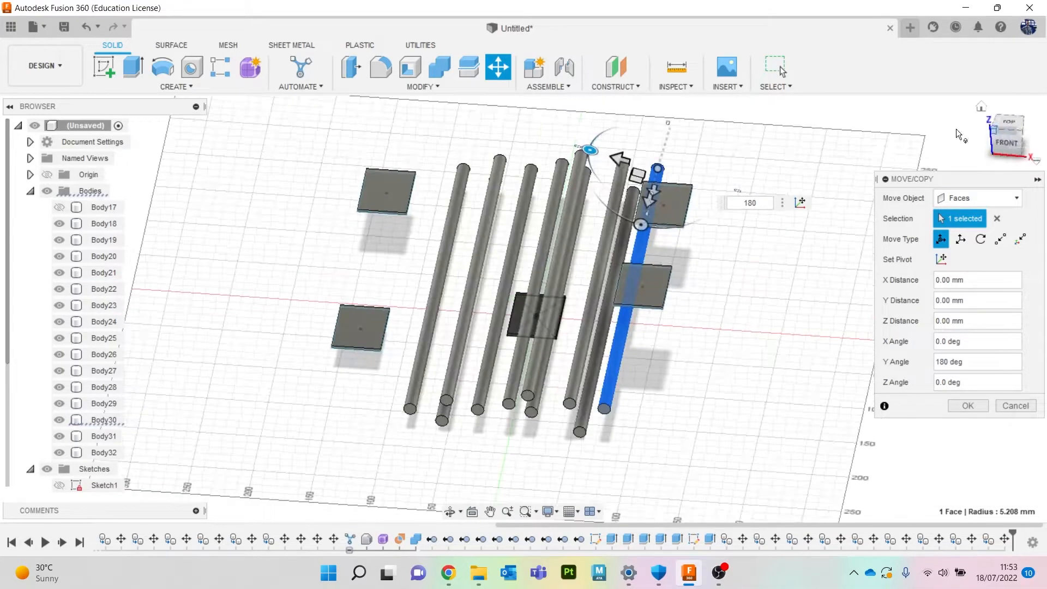
{"action": "left_click", "coordinate": [1015, 405]}
Sketch a circle and extrude it into a rod running across the row of parallel rods.
{"action": "left_click", "coordinate": [1015, 139]}
{"action": "left_click", "coordinate": [103, 66]}
{"action": "left_click", "coordinate": [548, 284]}
{"action": "left_click", "coordinate": [134, 66]}
{"action": "scroll", "coordinate": [394, 260], "scroll_direction": "up", "scroll_amount": 2}
{"action": "key", "text": "e"}
{"action": "left_click_drag", "start_coordinate": [541, 332], "coordinate": [789, 345]}
{"action": "left_click", "coordinate": [982, 349]}
{"action": "left_click", "coordinate": [978, 417]}
{"action": "left_click", "coordinate": [981, 259]}
{"action": "left_click", "coordinate": [980, 305]}
{"action": "left_click", "coordinate": [967, 390]}
{"action": "left_click_drag", "start_coordinate": [997, 146], "coordinate": [968, 143]}
Copy and paste the crossing rod, shifting the copy sideways to make a second crossing rod.
{"action": "left_click", "coordinate": [103, 469]}
{"action": "key", "text": "ctrl+c"}
{"action": "key", "text": "ctrl+v"}
{"action": "left_click_drag", "start_coordinate": [527, 307], "coordinate": [598, 300]}
{"action": "left_click", "coordinate": [967, 425]}
{"action": "mouse_move", "coordinate": [1002, 139]}
{"action": "left_mouse_down"}
{"action": "mouse_move", "coordinate": [1031, 138]}
{"action": "mouse_move", "coordinate": [1022, 155]}
{"action": "mouse_move", "coordinate": [1004, 136]}
{"action": "mouse_move", "coordinate": [1018, 108]}
{"action": "mouse_move", "coordinate": [1004, 121]}
{"action": "mouse_move", "coordinate": [1017, 138]}
{"action": "mouse_move", "coordinate": [985, 134]}
{"action": "left_mouse_up"}
Run Automated Modeling connecting the five plate faces while avoiding the twelve rods, and generate shapes.
{"action": "left_click", "coordinate": [300, 66]}
{"action": "left_click", "coordinate": [556, 380]}
{"action": "left_click", "coordinate": [561, 280]}
{"action": "left_click", "coordinate": [308, 276]}
{"action": "left_click", "coordinate": [663, 309]}
{"action": "left_click", "coordinate": [750, 69]}
{"action": "left_click", "coordinate": [676, 266]}
{"action": "left_click", "coordinate": [627, 238]}
{"action": "left_click", "coordinate": [708, 294]}
{"action": "left_click", "coordinate": [709, 310]}
{"action": "left_click", "coordinate": [709, 325]}
{"action": "left_click", "coordinate": [708, 350]}
{"action": "left_click", "coordinate": [708, 384]}
{"action": "left_click", "coordinate": [709, 421]}
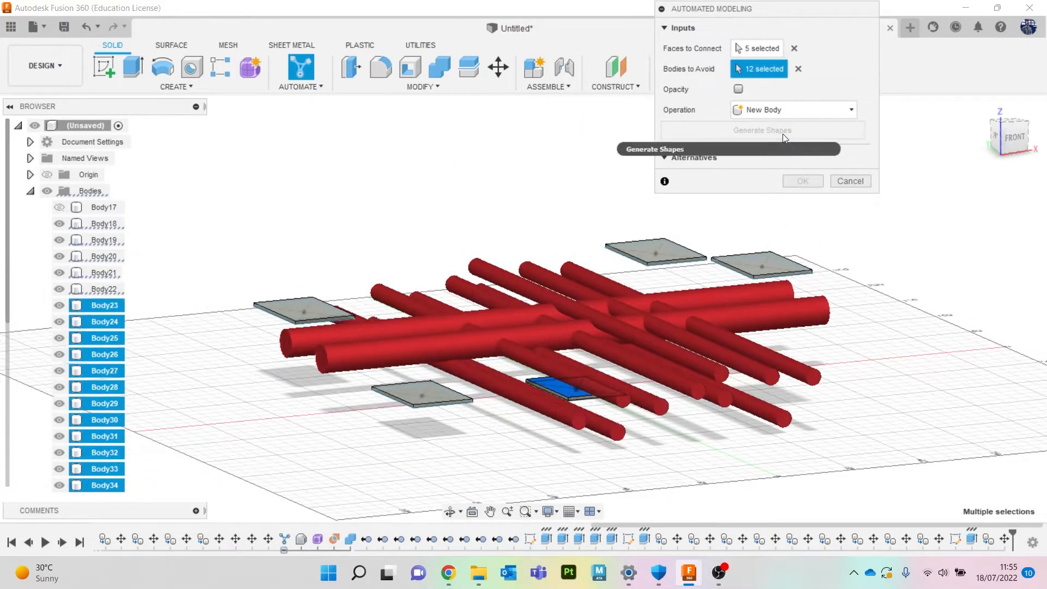
{"action": "left_click", "coordinate": [783, 133]}
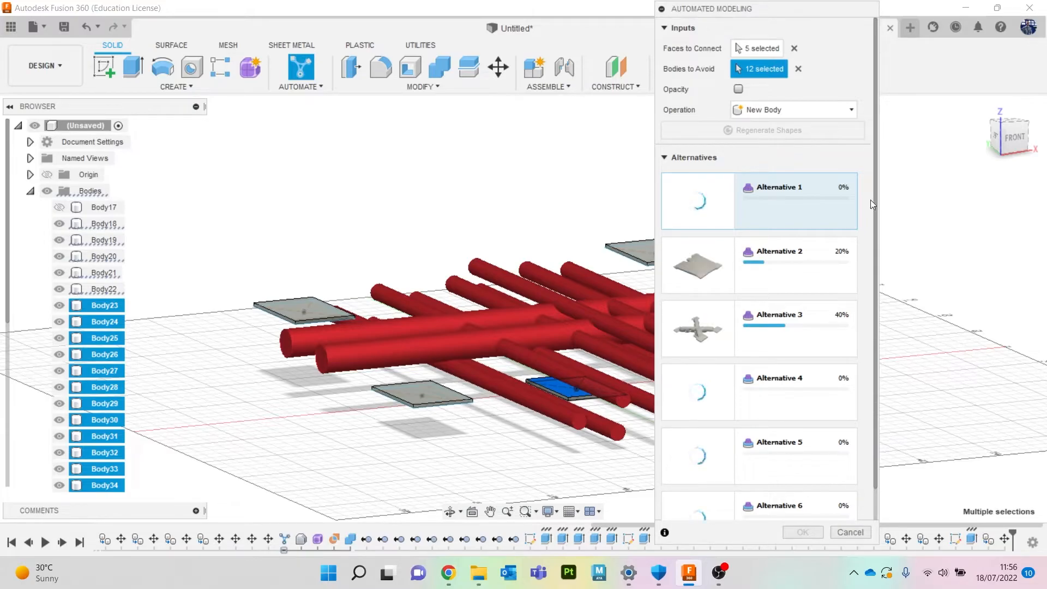
Preview the generated alternatives one by one from different viewpoints.
{"action": "left_click_drag", "start_coordinate": [769, 11], "coordinate": [786, 26]}
{"action": "mouse_move", "coordinate": [1022, 134]}
{"action": "left_mouse_down"}
{"action": "mouse_move", "coordinate": [995, 119]}
{"action": "mouse_move", "coordinate": [954, 143]}
{"action": "mouse_move", "coordinate": [917, 140]}
{"action": "left_mouse_up"}
{"action": "left_click", "coordinate": [826, 285]}
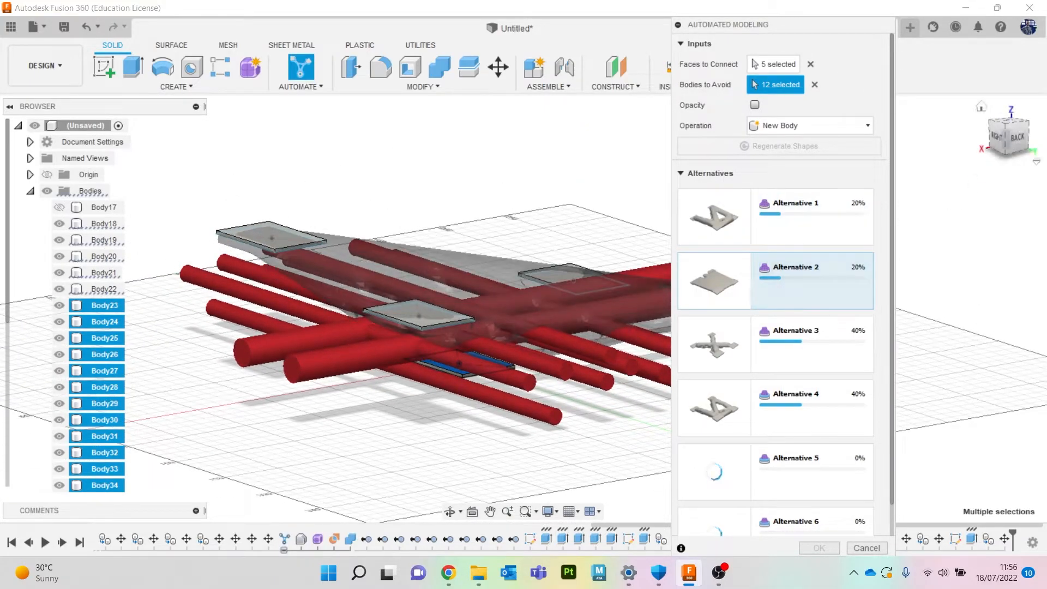
{"action": "mouse_move", "coordinate": [1007, 146]}
{"action": "left_mouse_down"}
{"action": "mouse_move", "coordinate": [1019, 144]}
{"action": "mouse_move", "coordinate": [1013, 155]}
{"action": "mouse_move", "coordinate": [1001, 136]}
{"action": "mouse_move", "coordinate": [976, 185]}
{"action": "left_mouse_up"}
{"action": "left_click", "coordinate": [795, 341]}
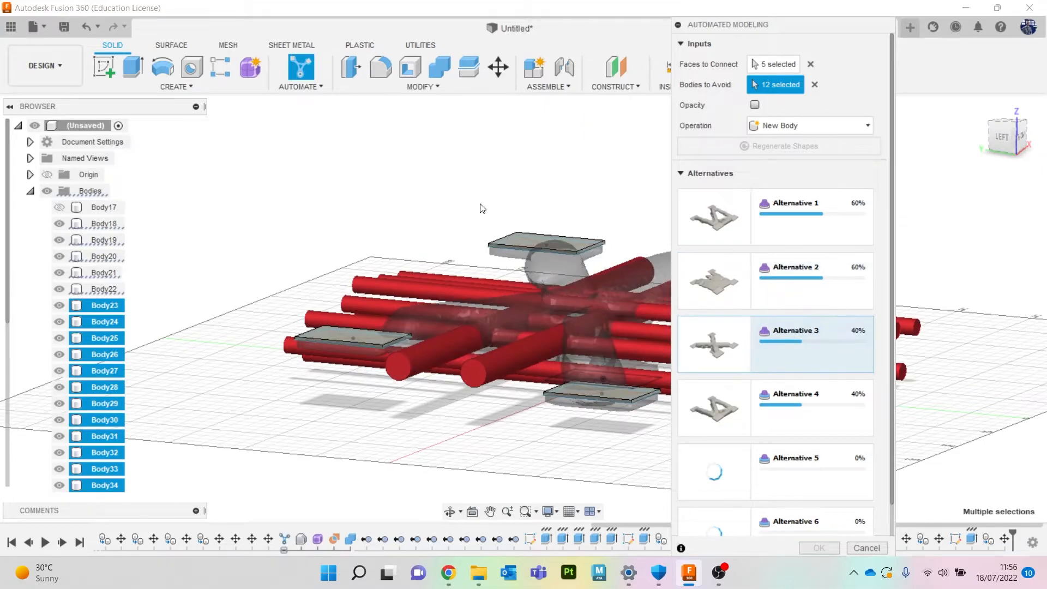
{"action": "left_click_drag", "start_coordinate": [995, 138], "coordinate": [986, 151]}
{"action": "scroll", "coordinate": [483, 303], "scroll_direction": "down", "scroll_amount": 2}
{"action": "scroll", "coordinate": [494, 302], "scroll_direction": "up", "scroll_amount": 4}
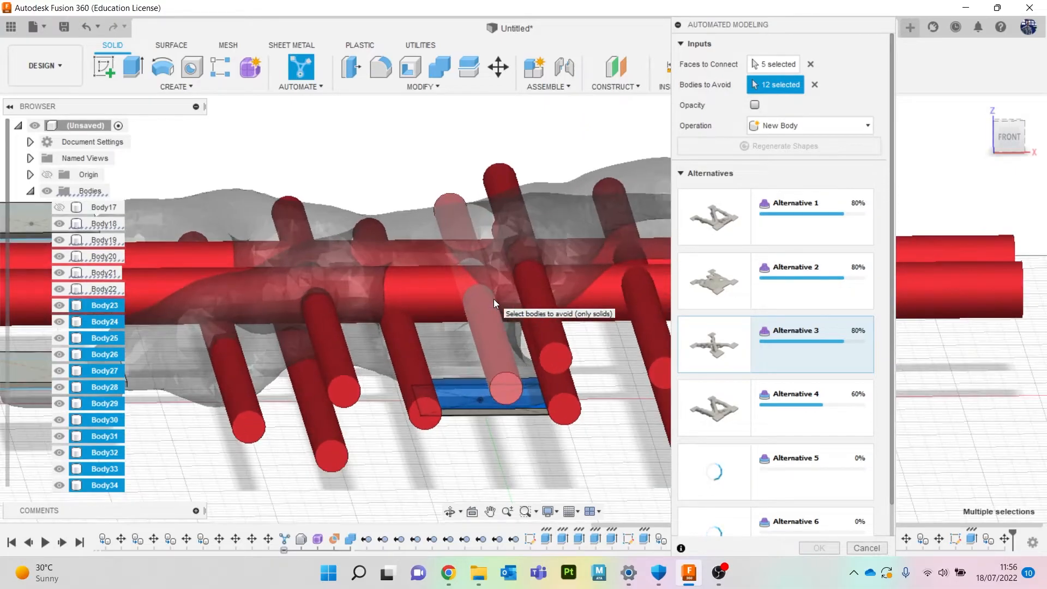
{"action": "left_click_drag", "start_coordinate": [1009, 138], "coordinate": [1006, 139]}
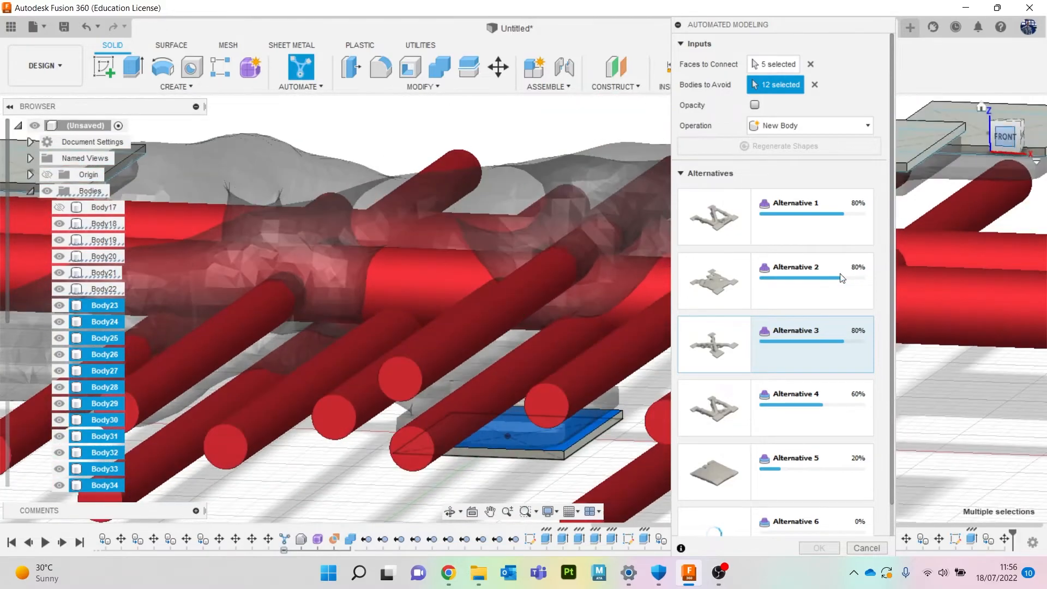
{"action": "left_click", "coordinate": [770, 415]}
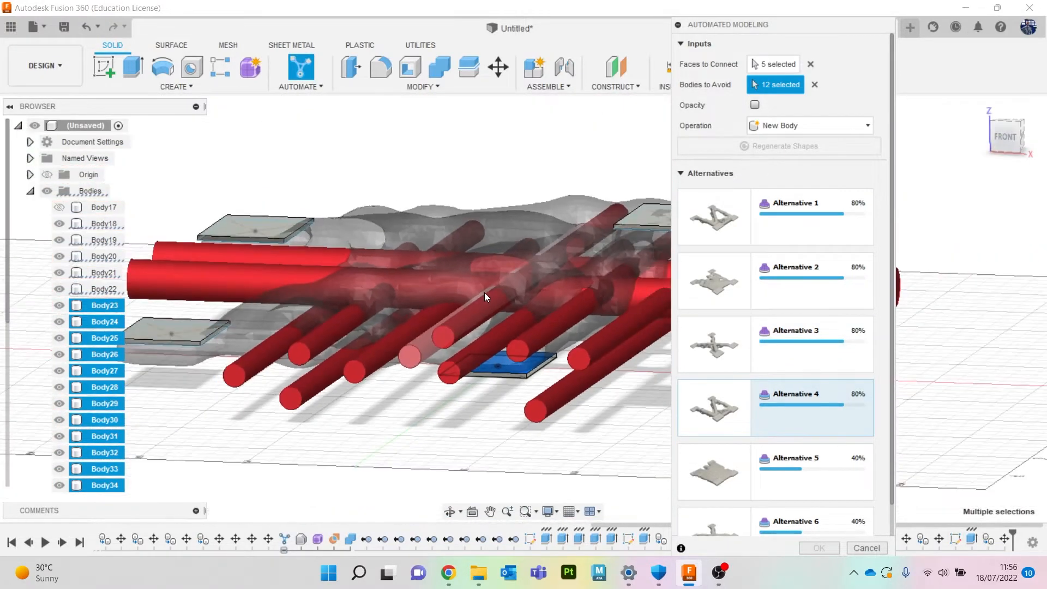
{"action": "mouse_move", "coordinate": [1008, 144]}
{"action": "left_mouse_down"}
{"action": "mouse_move", "coordinate": [1016, 163]}
{"action": "mouse_move", "coordinate": [1027, 141]}
{"action": "left_mouse_up"}
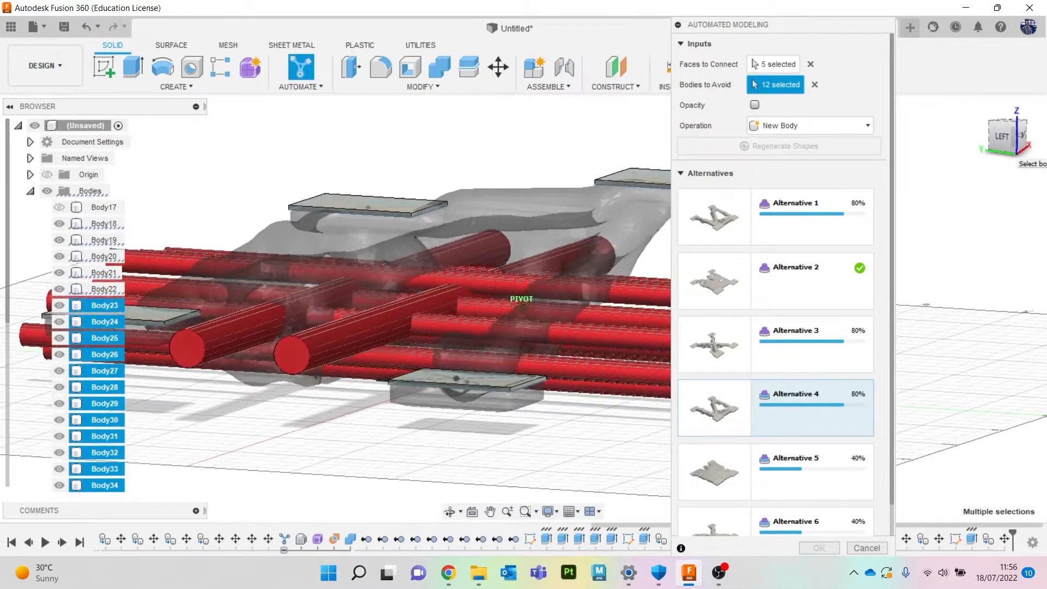
{"action": "scroll", "coordinate": [786, 387], "scroll_direction": "down", "scroll_amount": 1}
{"action": "left_click", "coordinate": [791, 493]}
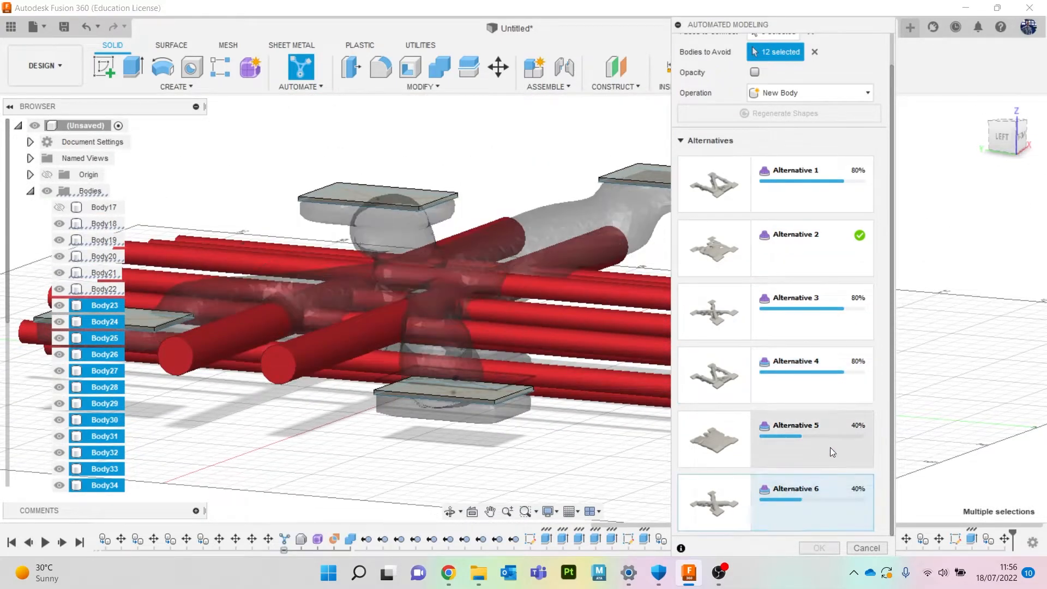
{"action": "mouse_move", "coordinate": [1000, 146]}
{"action": "left_mouse_down"}
{"action": "mouse_move", "coordinate": [1017, 134]}
{"action": "mouse_move", "coordinate": [1018, 151]}
{"action": "mouse_move", "coordinate": [999, 137]}
{"action": "mouse_move", "coordinate": [989, 146]}
{"action": "left_mouse_up"}
{"action": "left_click", "coordinate": [823, 447]}
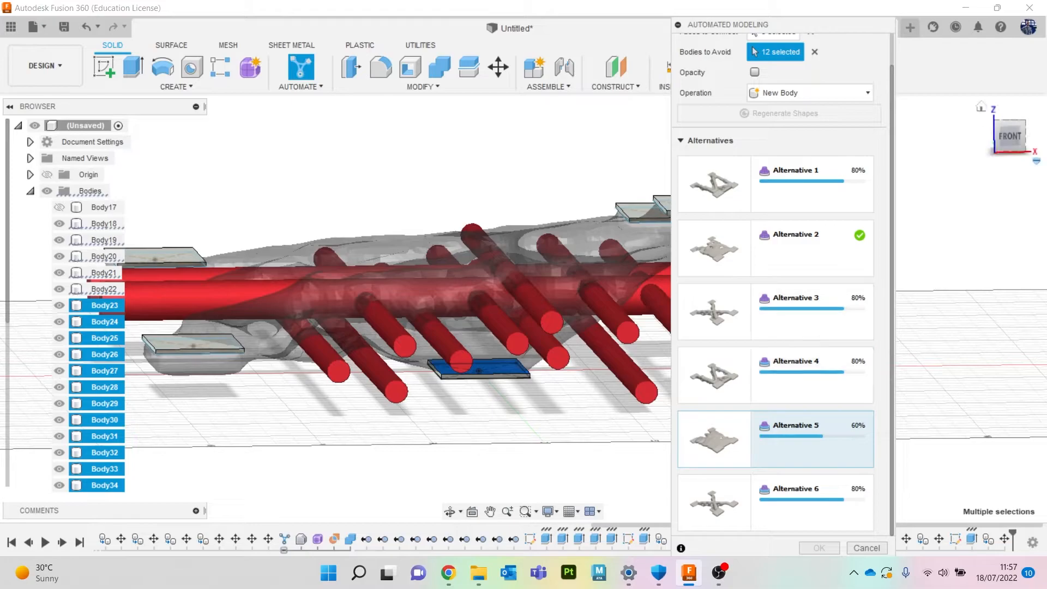
{"action": "left_click_drag", "start_coordinate": [1009, 142], "coordinate": [1012, 153]}
{"action": "scroll", "coordinate": [780, 318], "scroll_direction": "up", "scroll_amount": 1}
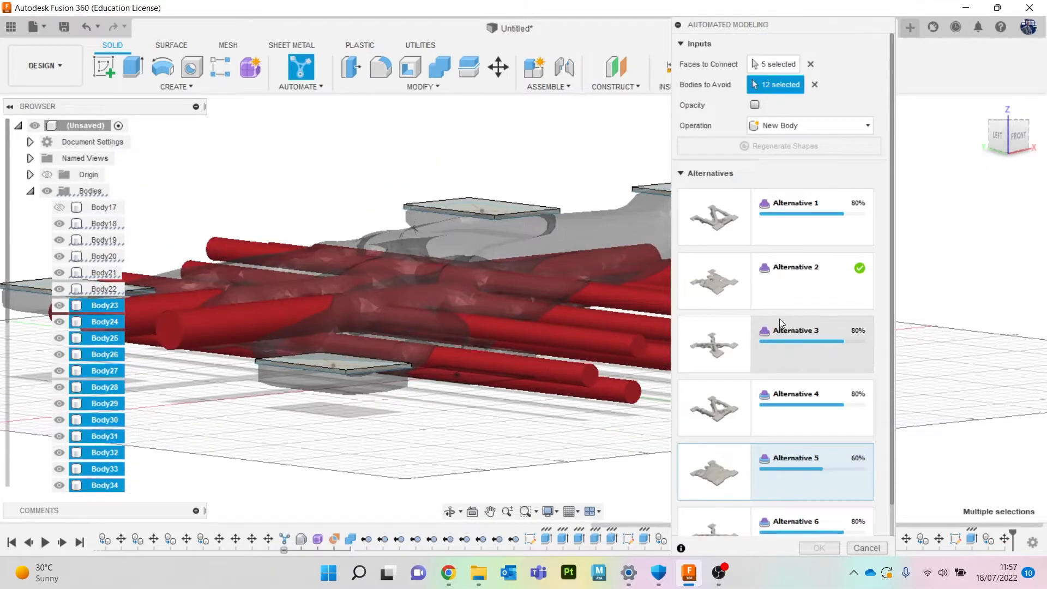
Choose Alternative 2 and accept it as a new body.
{"action": "left_click", "coordinate": [789, 272]}
{"action": "mouse_move", "coordinate": [1019, 141]}
{"action": "left_mouse_down"}
{"action": "mouse_move", "coordinate": [1033, 153]}
{"action": "mouse_move", "coordinate": [989, 136]}
{"action": "mouse_move", "coordinate": [1020, 143]}
{"action": "left_mouse_up"}
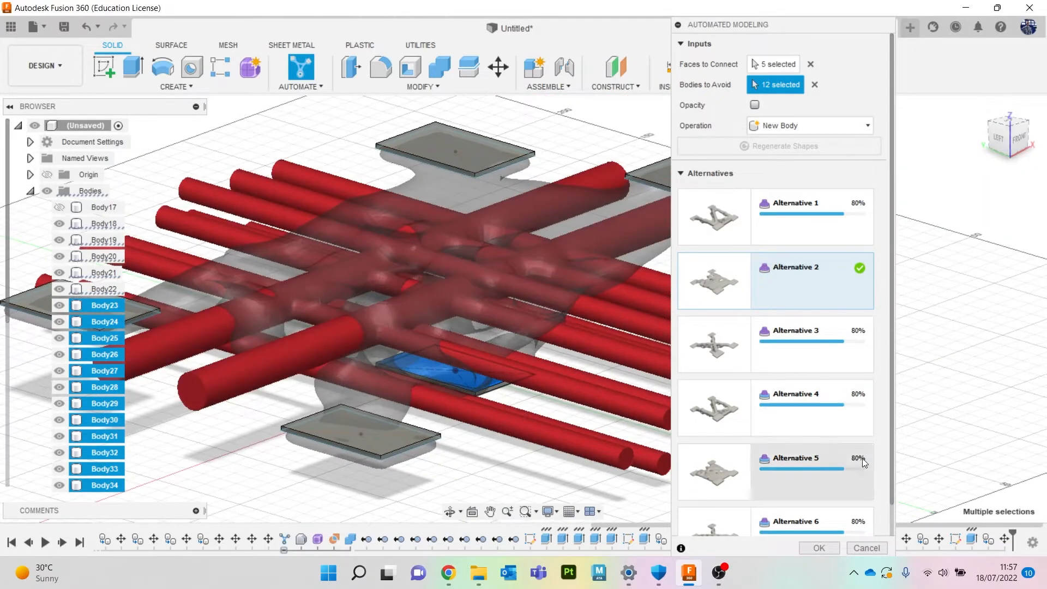
{"action": "left_click", "coordinate": [819, 547]}
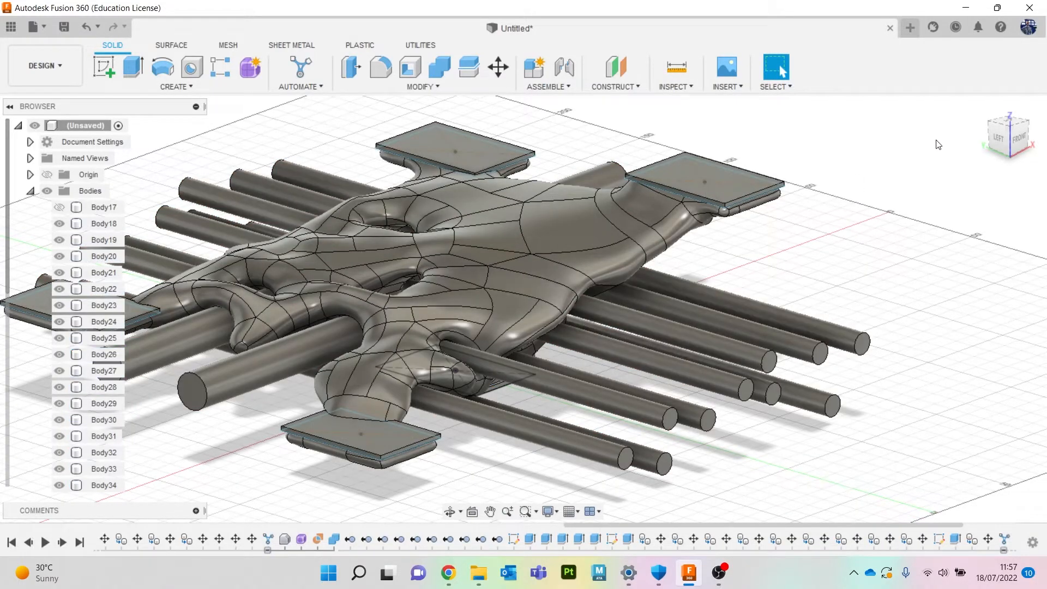
Select all bodies in the browser and hide them.
{"action": "left_click", "coordinate": [996, 138]}
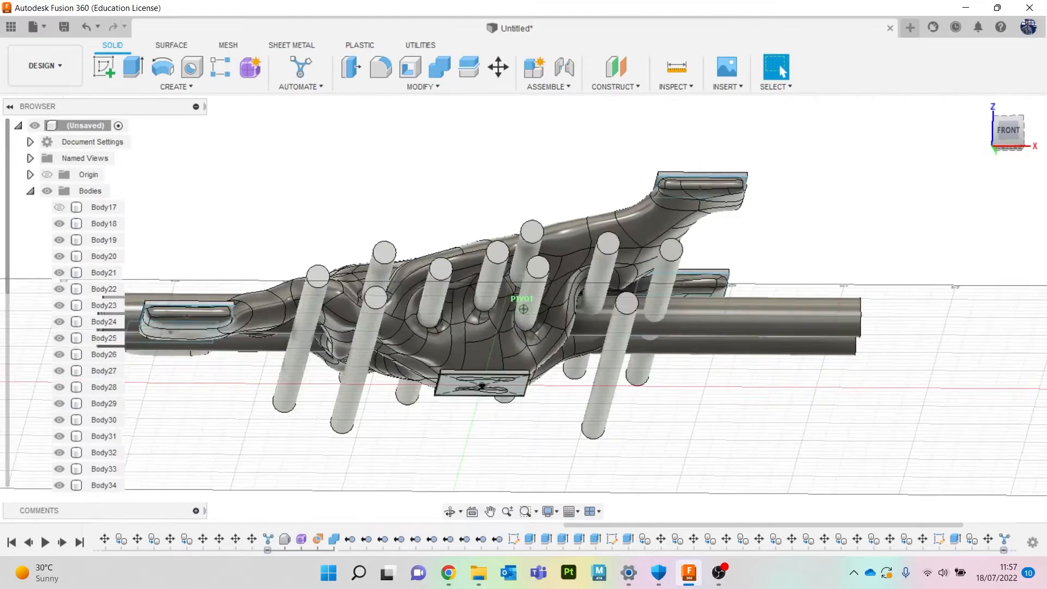
{"action": "mouse_move", "coordinate": [229, 273]}
{"action": "middle_mouse_down", "text": "shift"}
{"action": "mouse_move", "coordinate": [158, 354]}
{"action": "mouse_move", "coordinate": [234, 384]}
{"action": "middle_mouse_up", "text": "shift"}
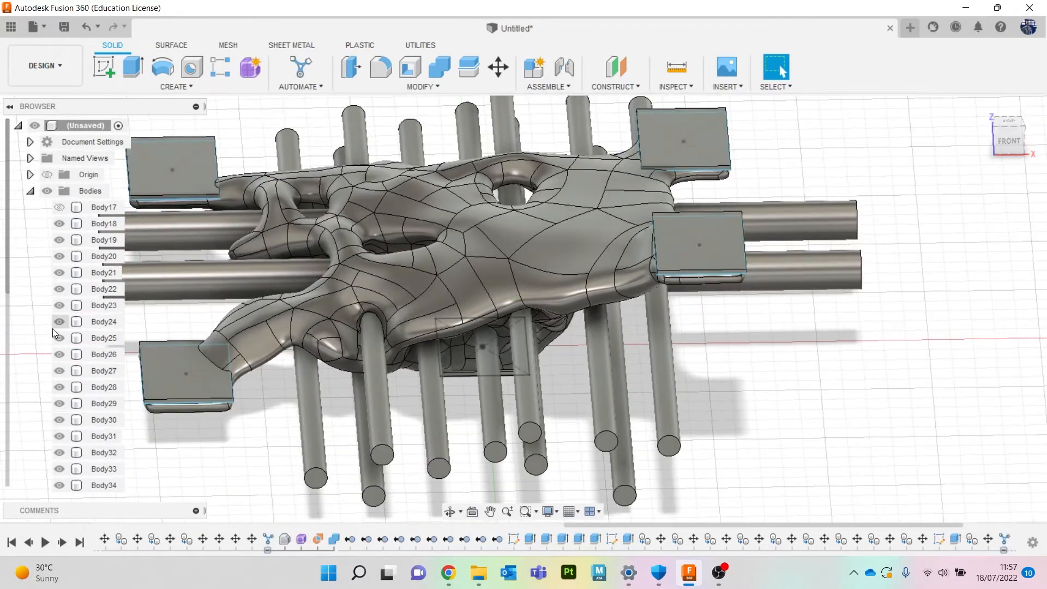
{"action": "left_click", "coordinate": [94, 224]}
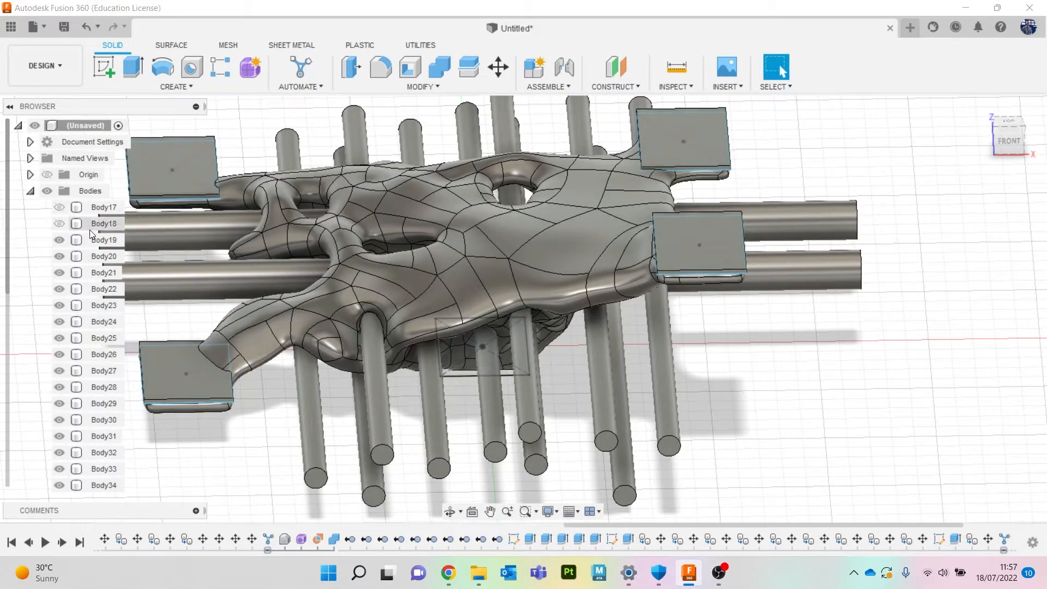
{"action": "scroll", "coordinate": [99, 252], "scroll_direction": "down", "scroll_amount": 3}
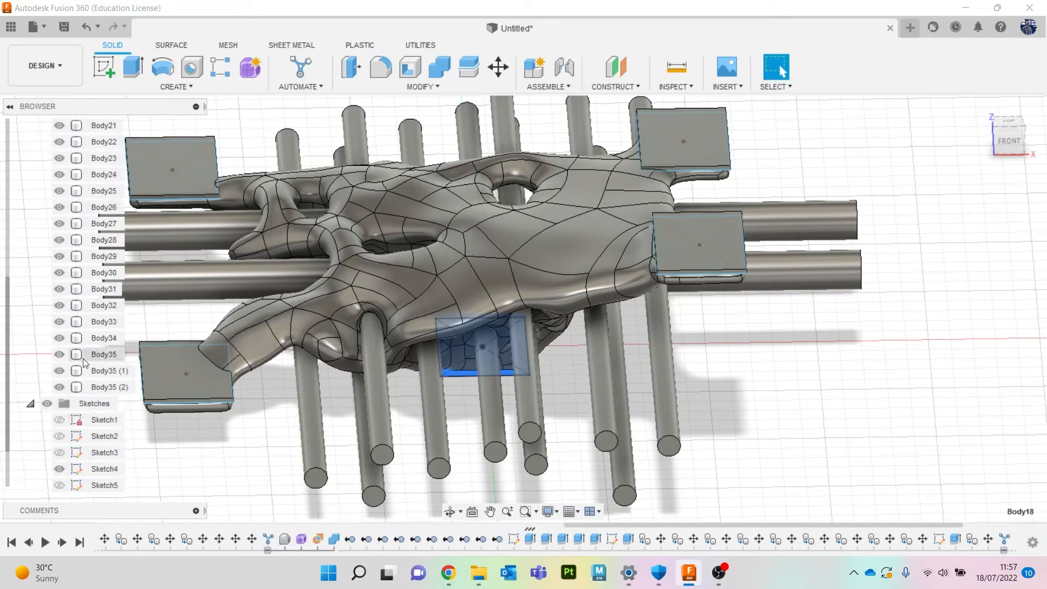
{"action": "left_click", "coordinate": [109, 373], "text": "shift"}
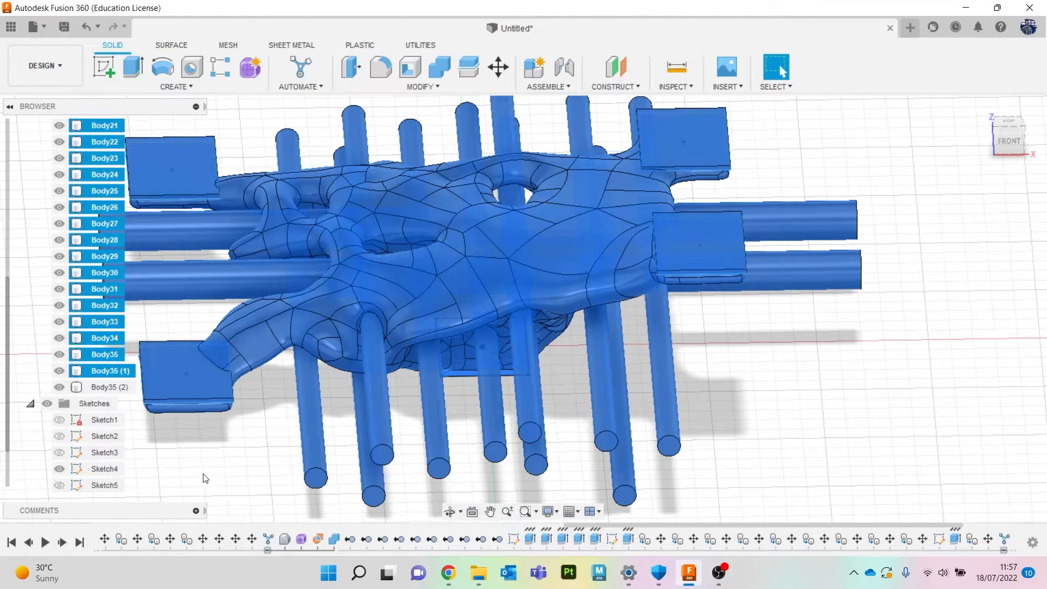
{"action": "left_click", "coordinate": [106, 357]}
{"action": "scroll", "coordinate": [103, 357], "scroll_direction": "up", "scroll_amount": 3}
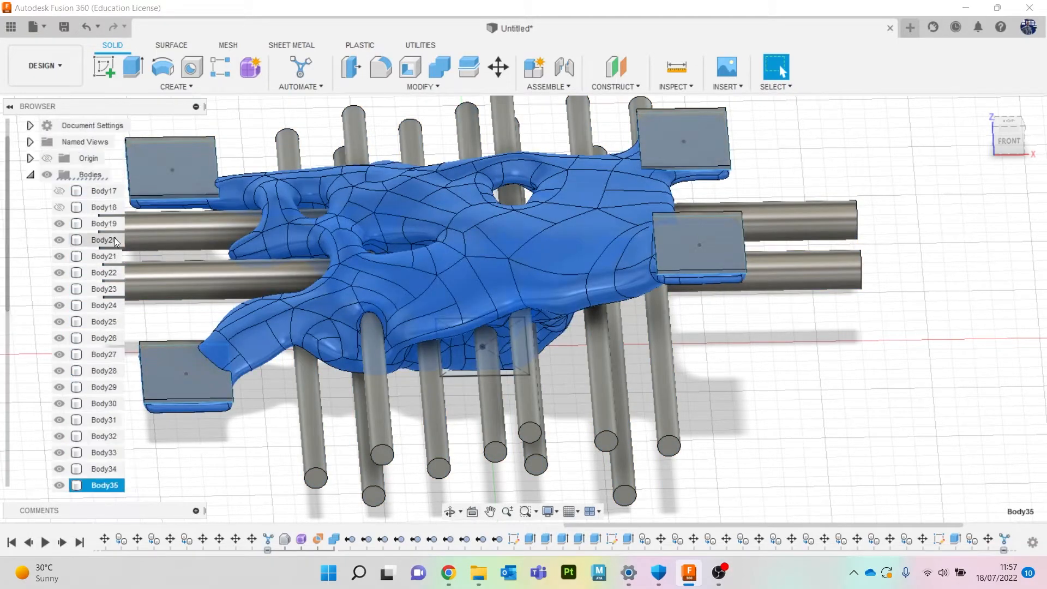
{"action": "left_click", "coordinate": [113, 196], "text": "shift"}
{"action": "key", "text": "v"}
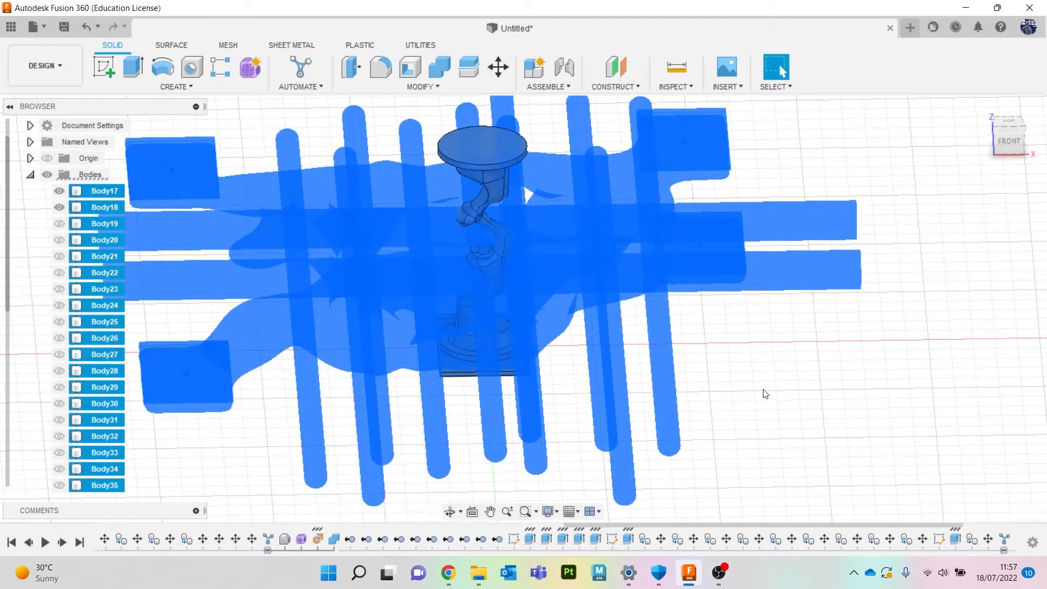
{"action": "left_click", "coordinate": [765, 393]}
Show the new connector body and hide the other generated bodies, leaving it with the plates.
{"action": "scroll", "coordinate": [94, 388], "scroll_direction": "down", "scroll_amount": 2}
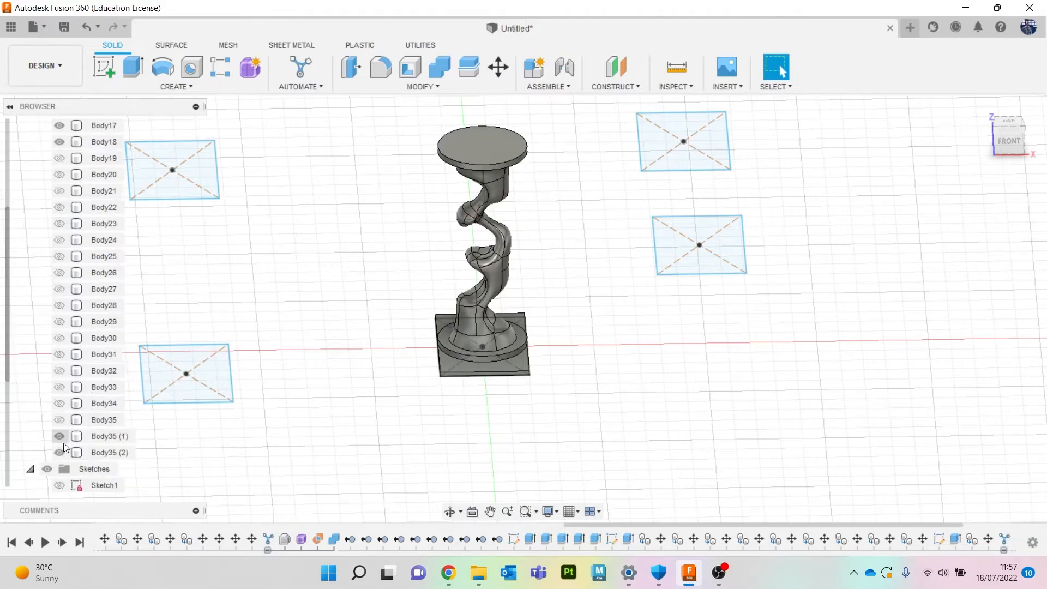
{"action": "left_click", "coordinate": [59, 421]}
{"action": "left_click", "coordinate": [60, 435]}
{"action": "left_click", "coordinate": [60, 453]}
{"action": "left_click", "coordinate": [99, 420]}
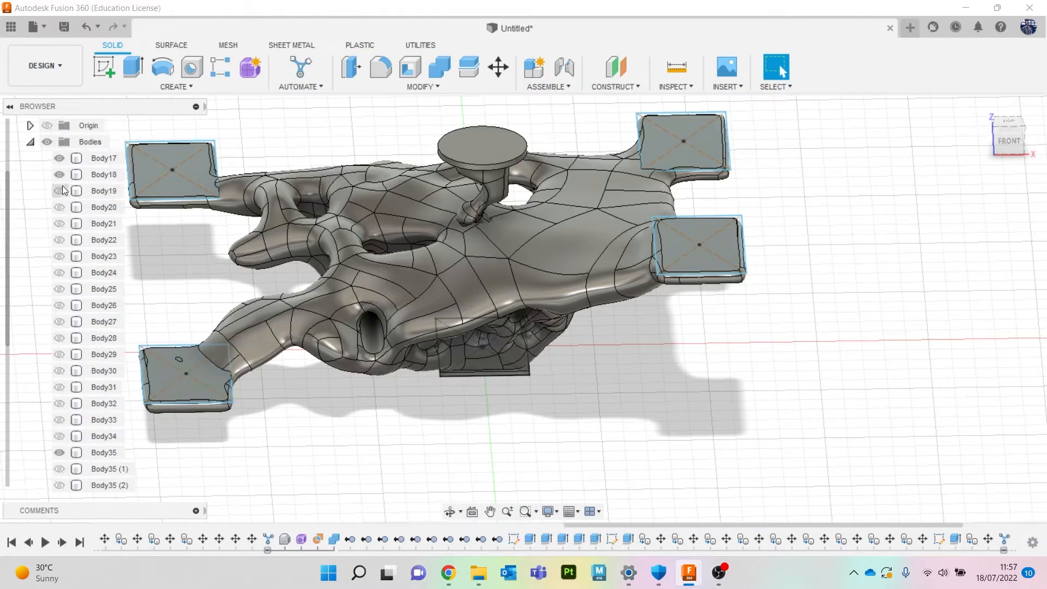
{"action": "left_click", "coordinate": [59, 159]}
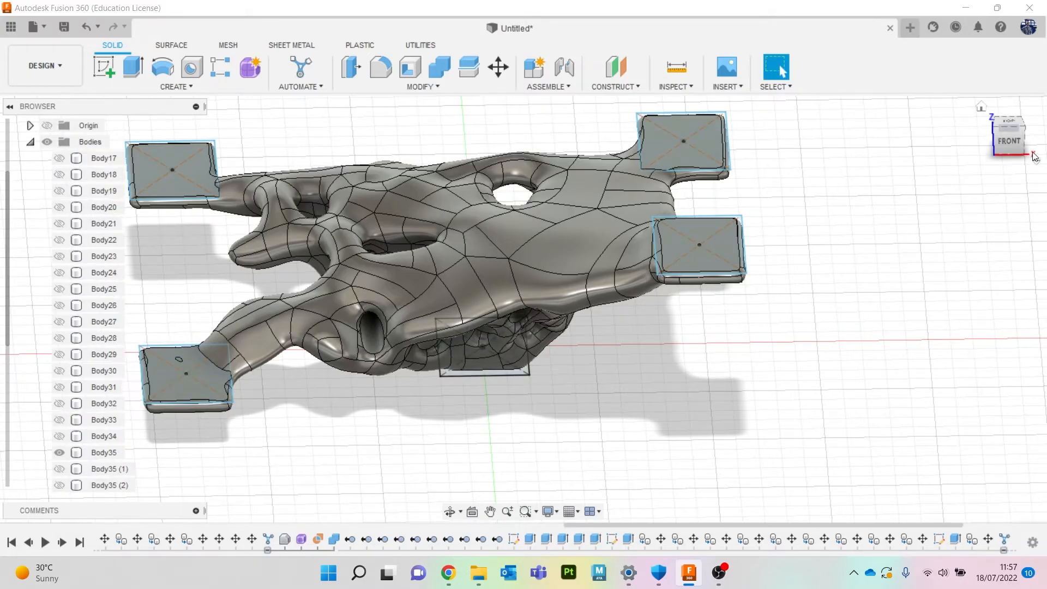
{"action": "mouse_move", "coordinate": [1009, 144]}
{"action": "left_mouse_down"}
{"action": "mouse_move", "coordinate": [999, 101]}
{"action": "mouse_move", "coordinate": [891, 104]}
{"action": "mouse_move", "coordinate": [840, 164]}
{"action": "mouse_move", "coordinate": [769, 126]}
{"action": "mouse_move", "coordinate": [758, 82]}
{"action": "mouse_move", "coordinate": [709, 71]}
{"action": "mouse_move", "coordinate": [692, 45]}
{"action": "mouse_move", "coordinate": [695, 76]}
{"action": "mouse_move", "coordinate": [719, 106]}
{"action": "mouse_move", "coordinate": [756, 133]}
{"action": "mouse_move", "coordinate": [802, 145]}
{"action": "mouse_move", "coordinate": [851, 128]}
{"action": "mouse_move", "coordinate": [864, 62]}
{"action": "mouse_move", "coordinate": [714, 123]}
{"action": "mouse_move", "coordinate": [657, 90]}
{"action": "left_mouse_up"}
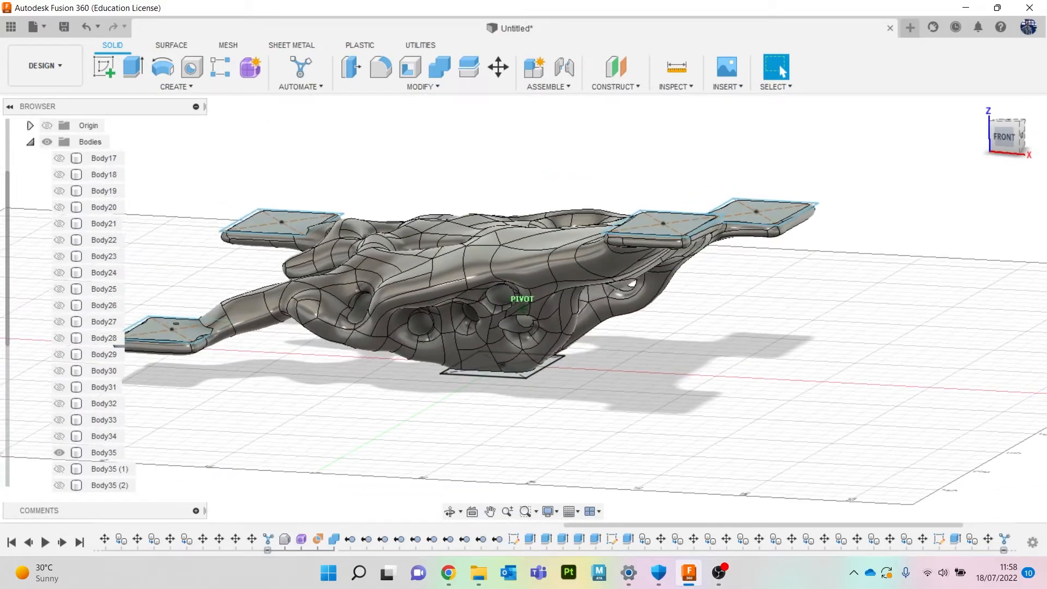
Show the earlier twisted column connector in place of the new one by toggling body visibility.
{"action": "mouse_move", "coordinate": [986, 150]}
{"action": "left_mouse_down"}
{"action": "mouse_move", "coordinate": [1031, 191]}
{"action": "mouse_move", "coordinate": [1022, 163]}
{"action": "mouse_move", "coordinate": [998, 144]}
{"action": "left_mouse_up"}
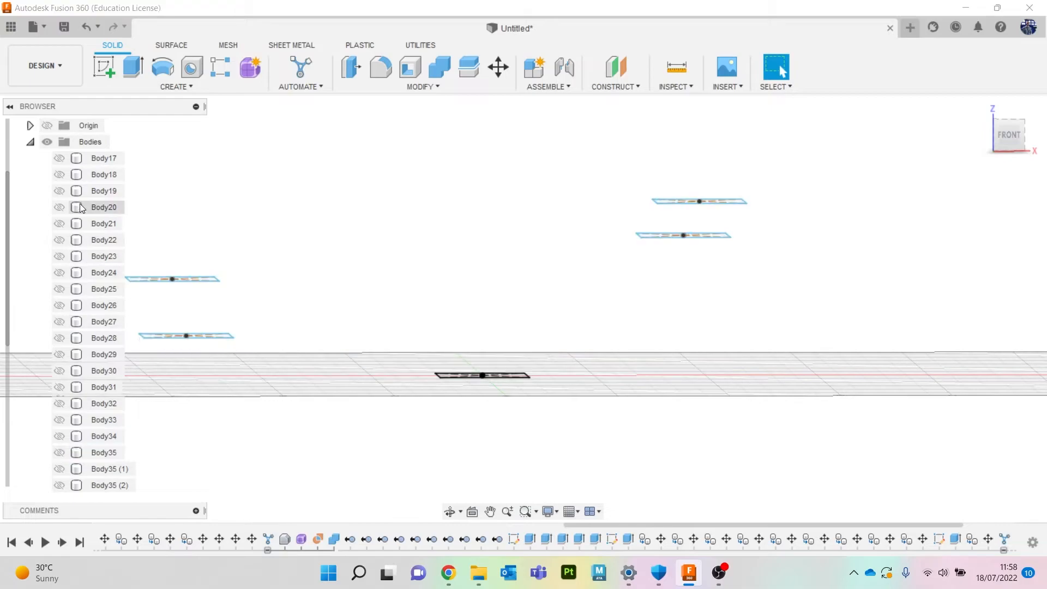
{"action": "left_click", "coordinate": [60, 175]}
{"action": "left_click", "coordinate": [58, 158]}
{"action": "left_click", "coordinate": [59, 191]}
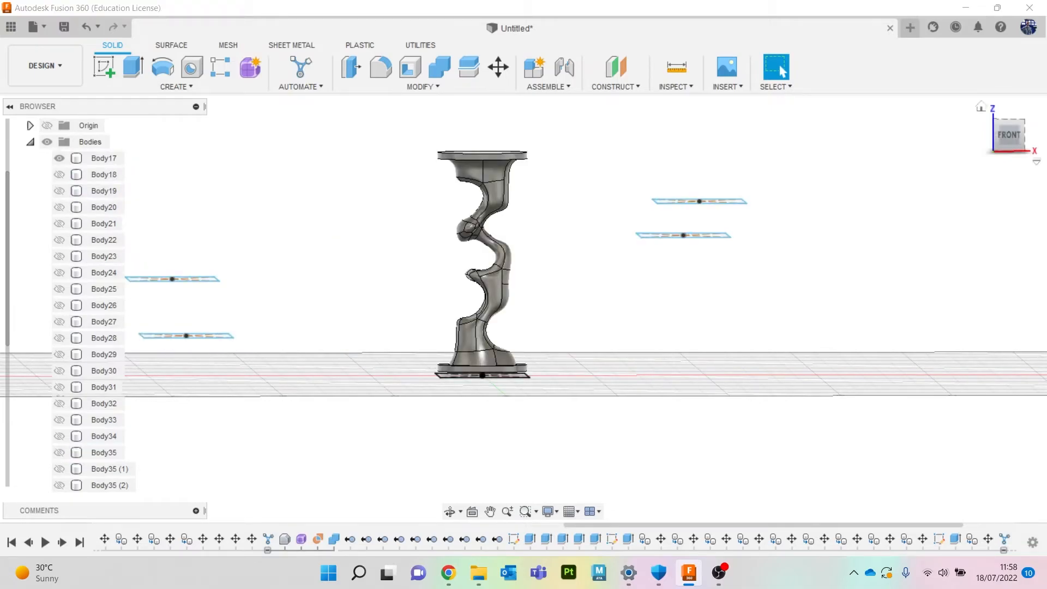
{"action": "left_click_drag", "start_coordinate": [1008, 138], "coordinate": [1028, 156]}
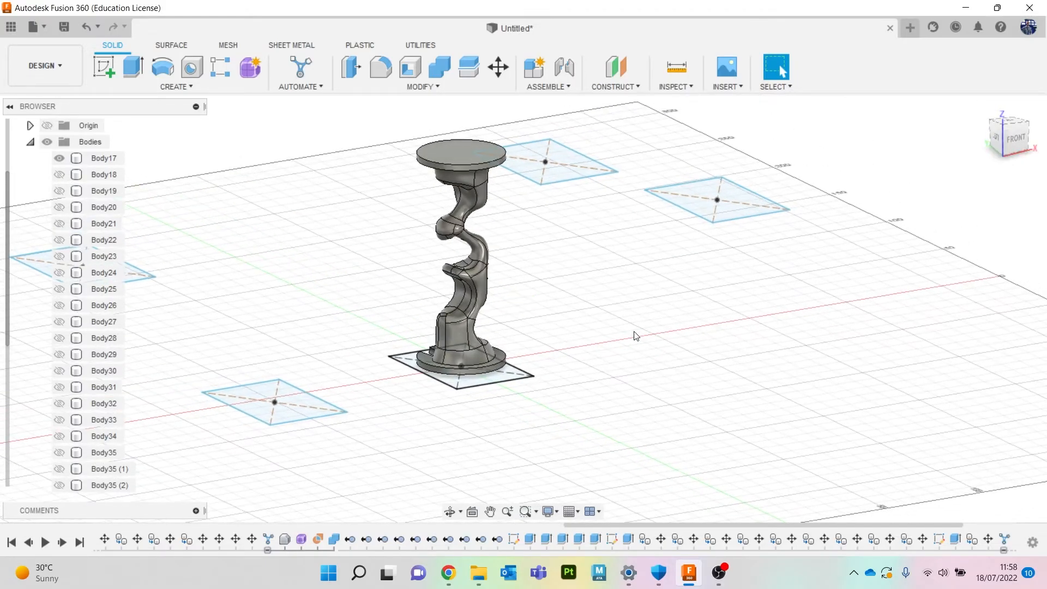
{"action": "middle_click_drag", "start_coordinate": [622, 308], "coordinate": [655, 339]}
{"action": "scroll", "coordinate": [626, 315], "scroll_direction": "up", "scroll_amount": 2}
{"action": "mouse_move", "coordinate": [1014, 140]}
{"action": "left_mouse_down"}
{"action": "mouse_move", "coordinate": [1038, 132]}
{"action": "mouse_move", "coordinate": [1027, 145]}
{"action": "mouse_move", "coordinate": [1010, 133]}
{"action": "mouse_move", "coordinate": [1019, 130]}
{"action": "mouse_move", "coordinate": [1021, 144]}
{"action": "left_mouse_up"}
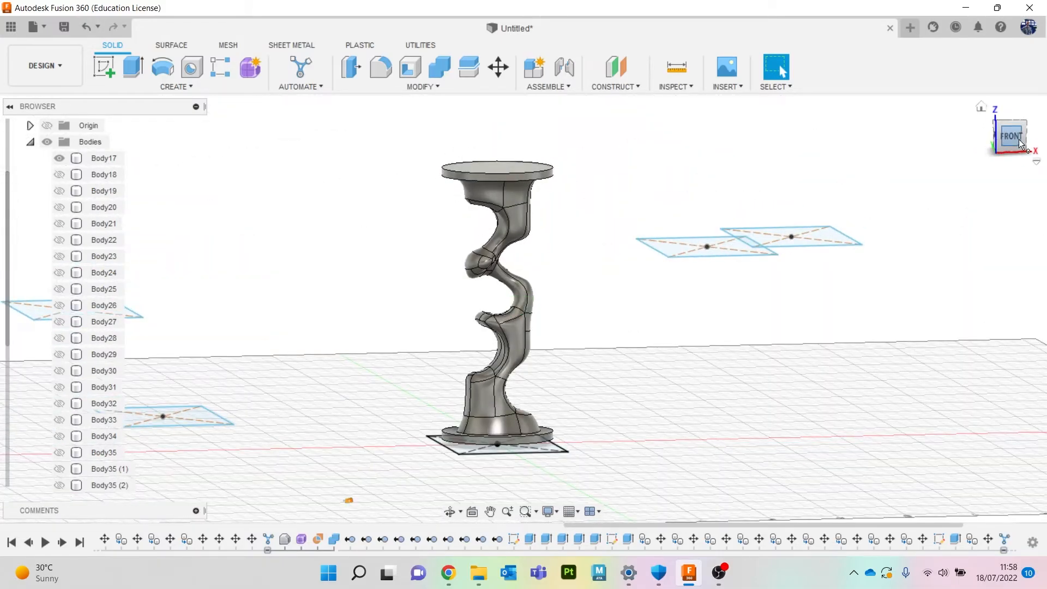